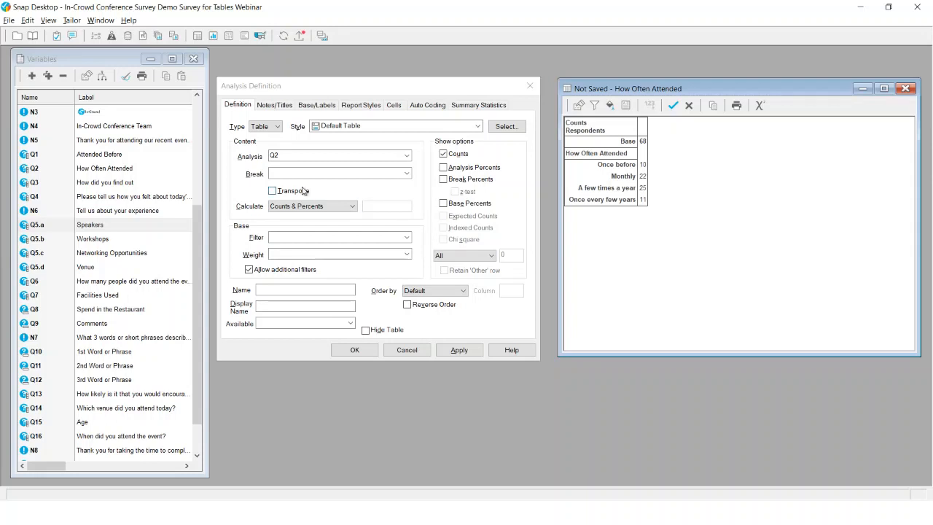
Cross-tabulate the Q2 table by Q15 as the break, apply it and highlight the age columns.
click(278, 174)
click(278, 173)
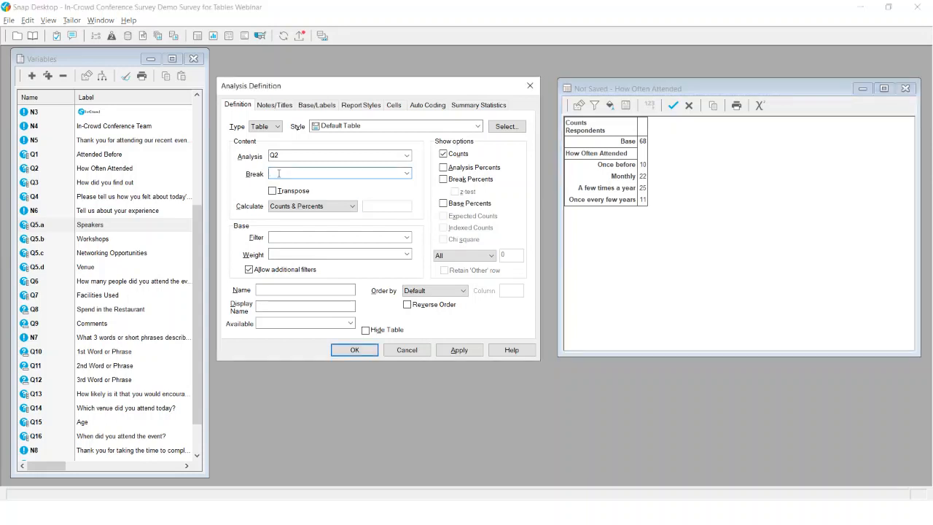
text(Q15)
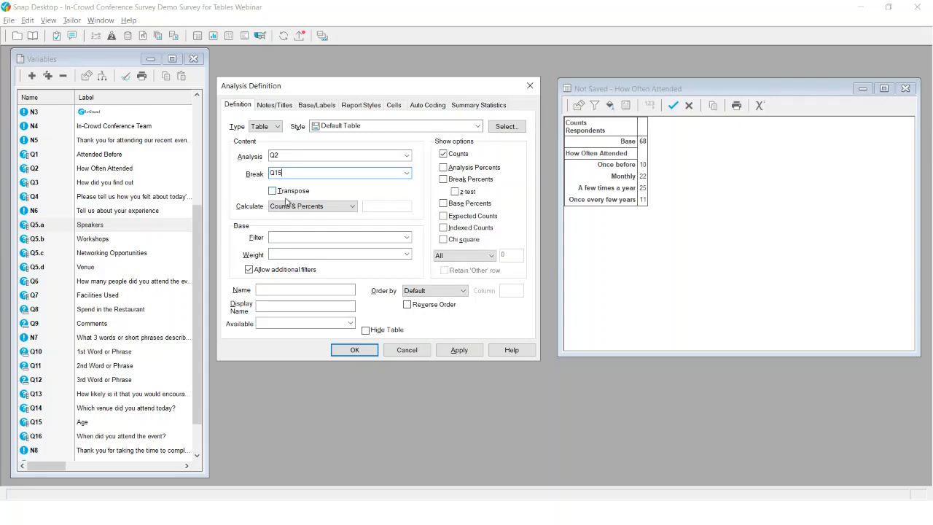
click(459, 350)
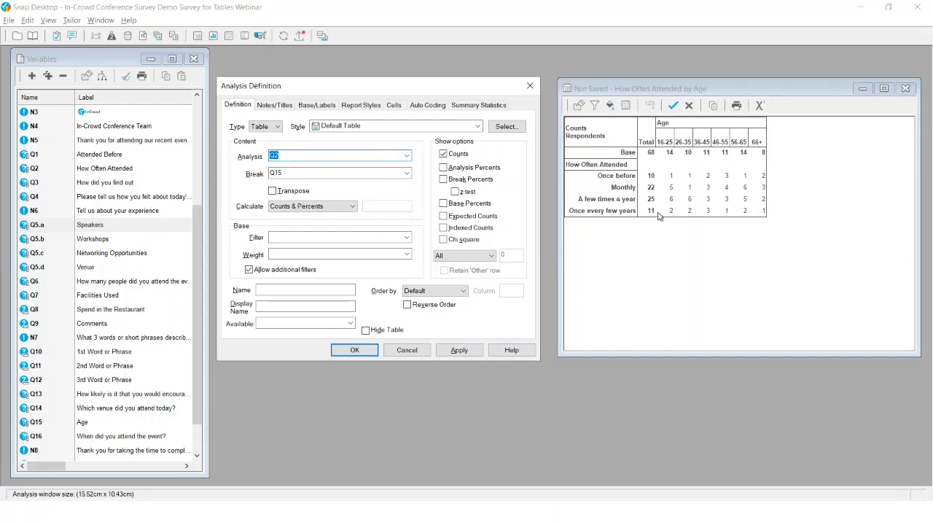
drag(669, 154, 755, 154)
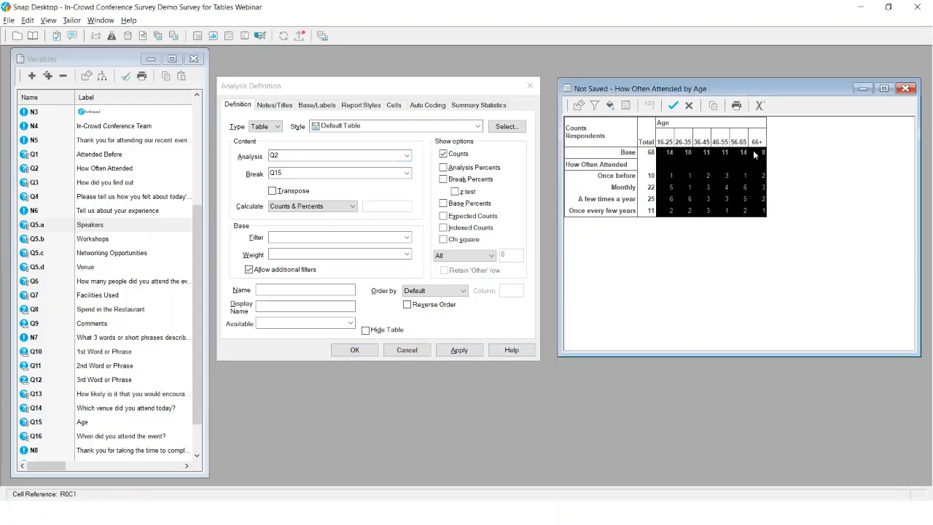
click(793, 161)
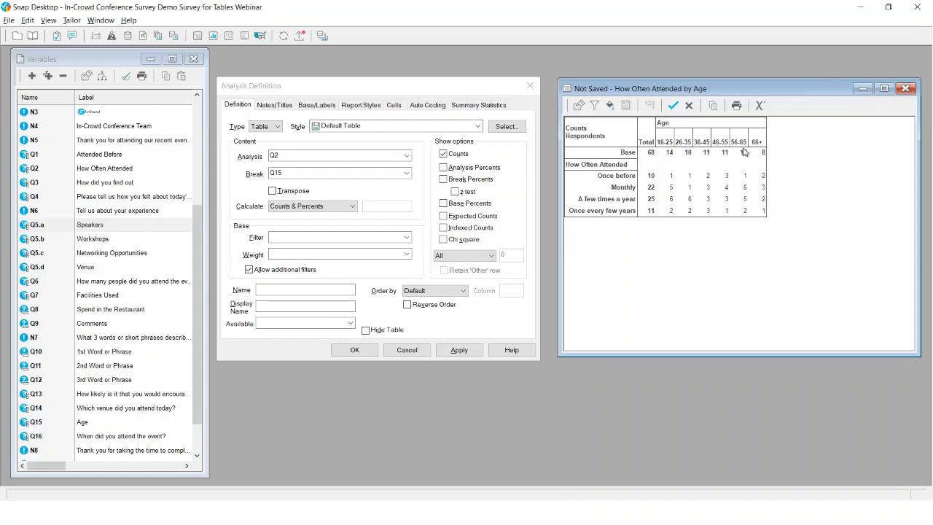
drag(671, 152, 758, 158)
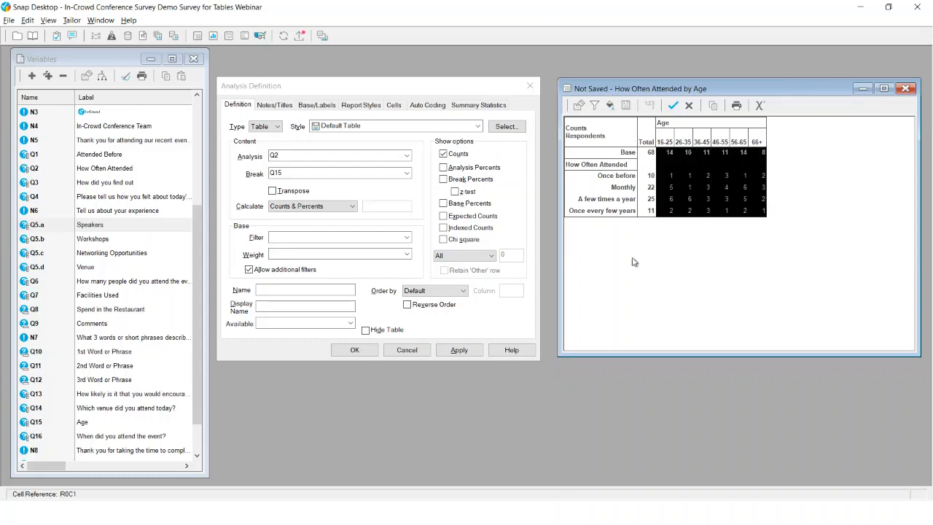
Change the table's break to the Age variable, apply it and check the base of the grouped age columns.
click(288, 175)
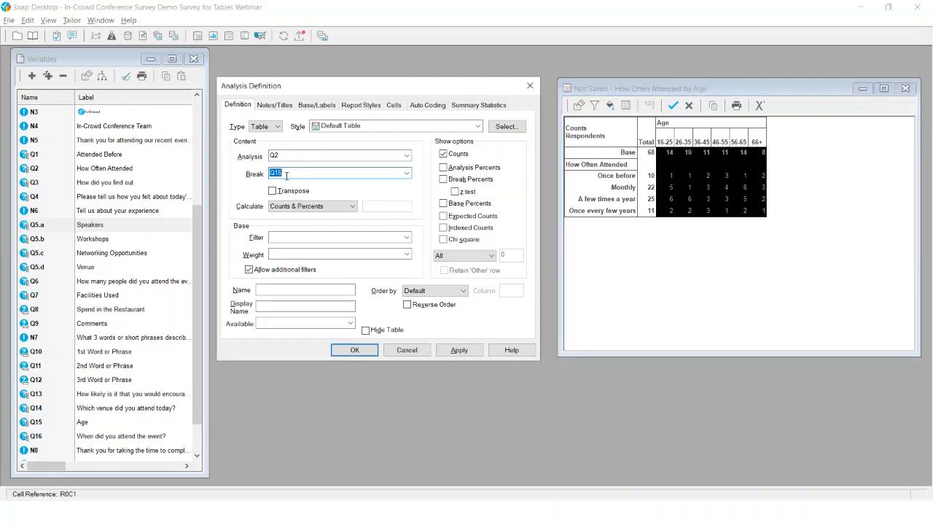
text(Age)
click(458, 350)
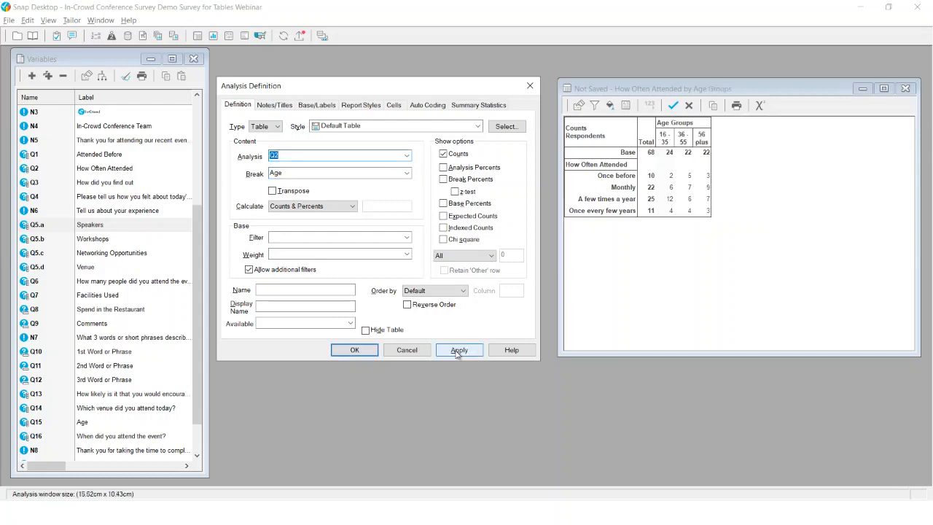
click(671, 153)
click(687, 153)
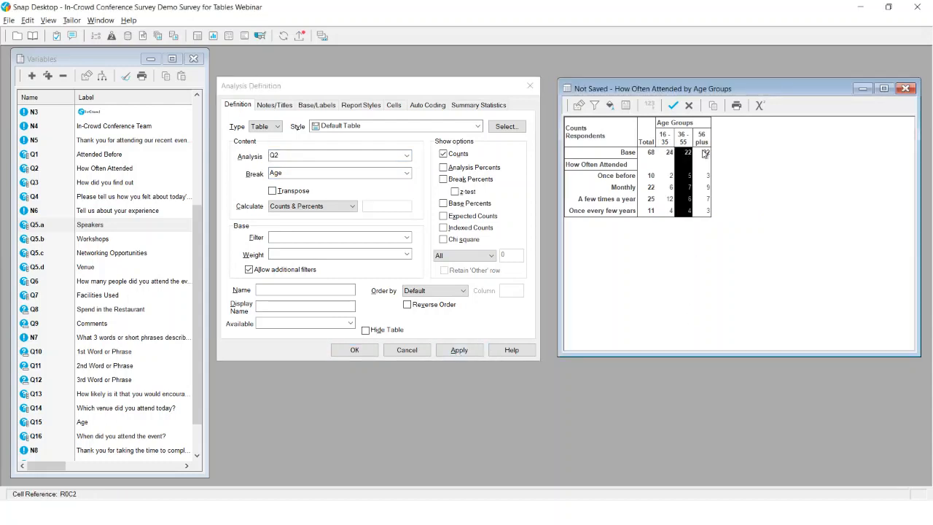
click(703, 152)
click(742, 159)
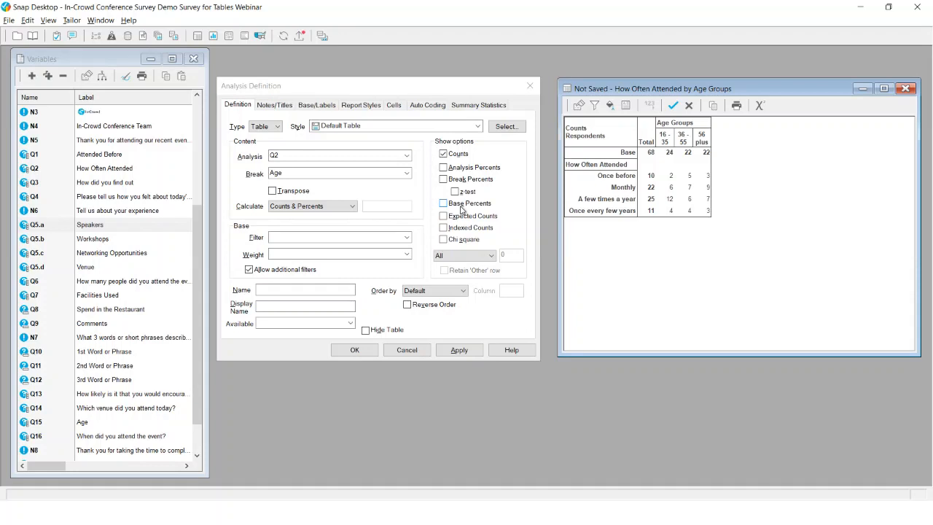
Add Analysis Percents to the table and examine how they read across the attendance rows.
click(444, 168)
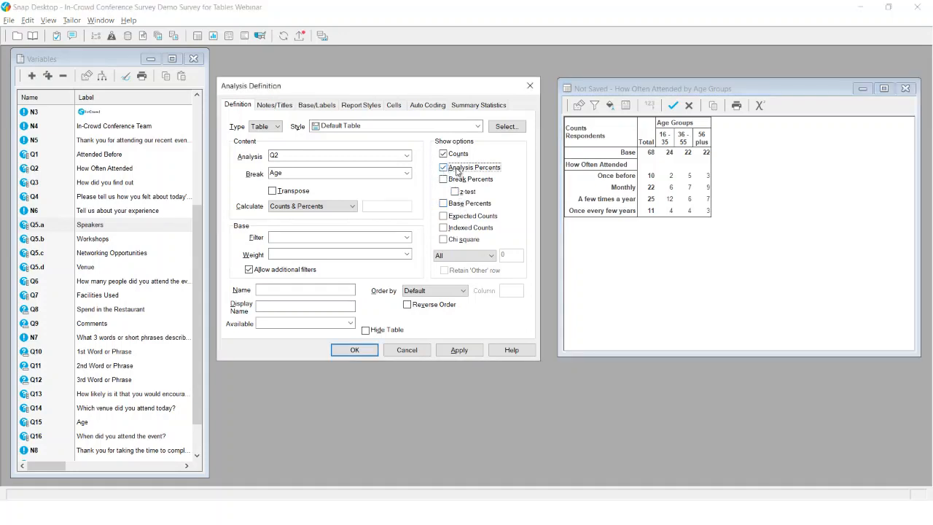
click(459, 350)
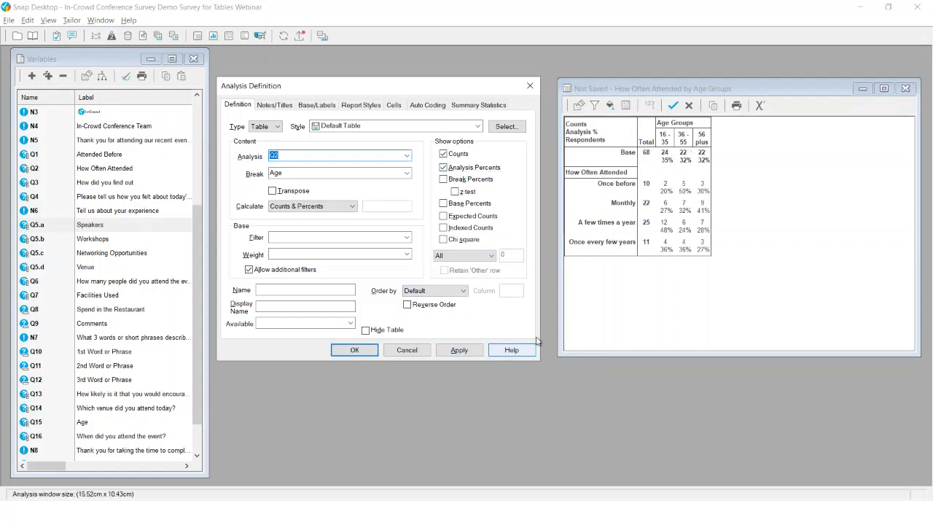
click(604, 251)
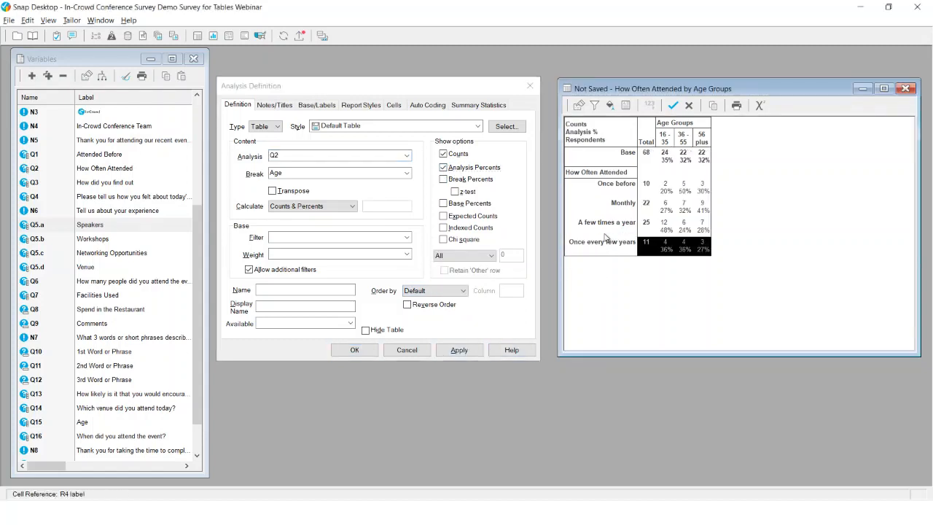
click(604, 229)
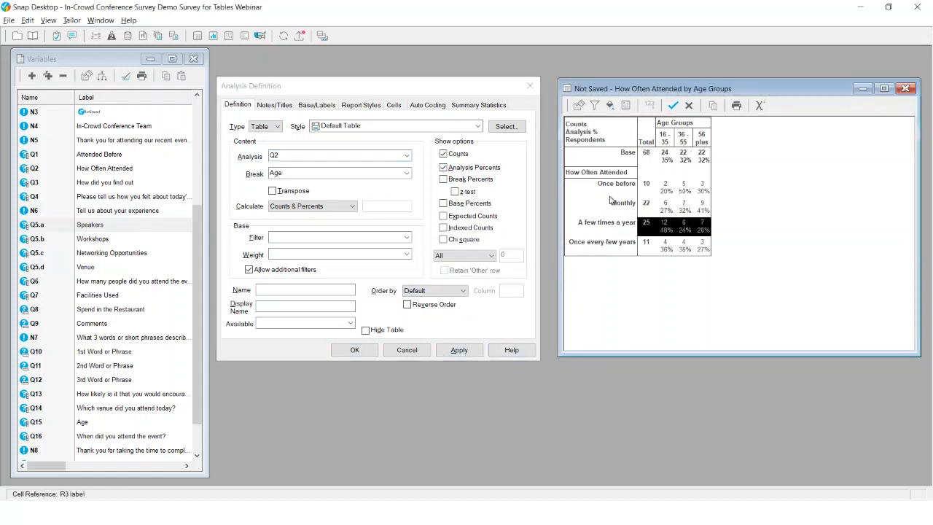
click(630, 191)
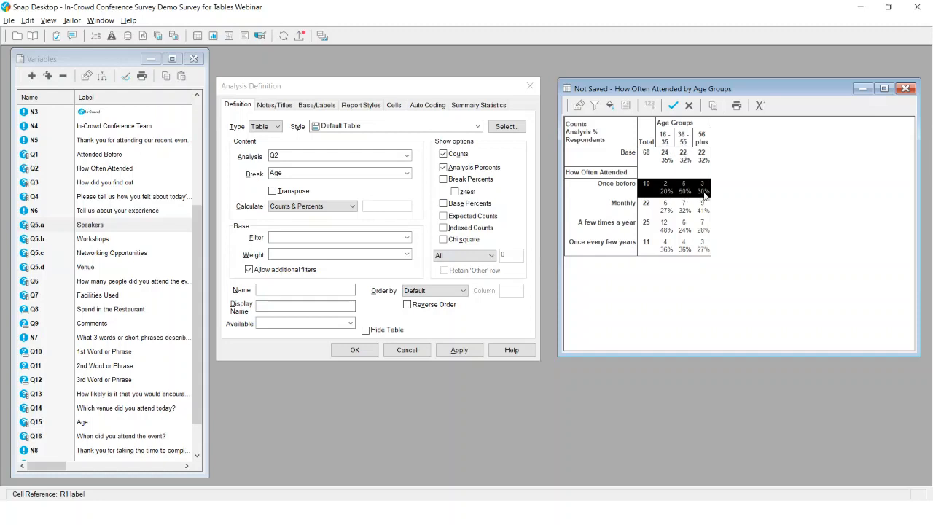
click(704, 142)
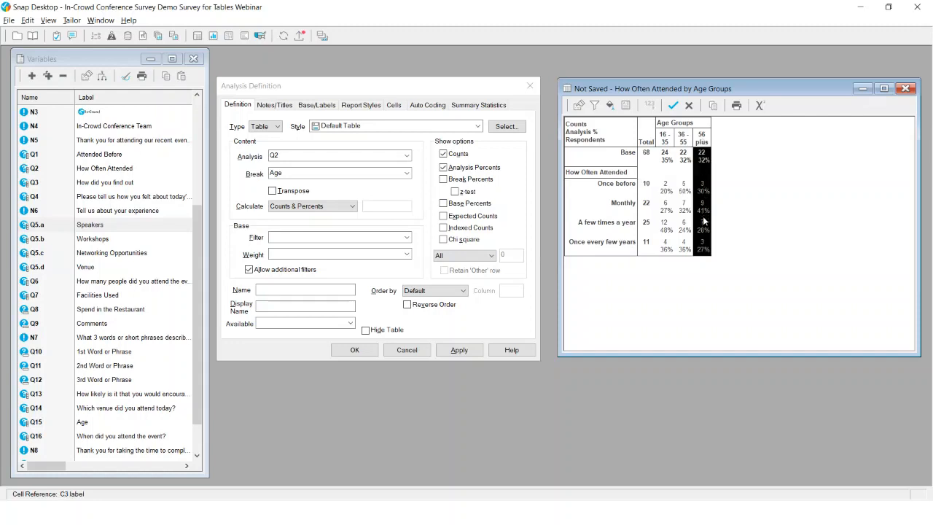
Show Break Percents in place of Analysis Percents in the table.
click(443, 179)
click(443, 169)
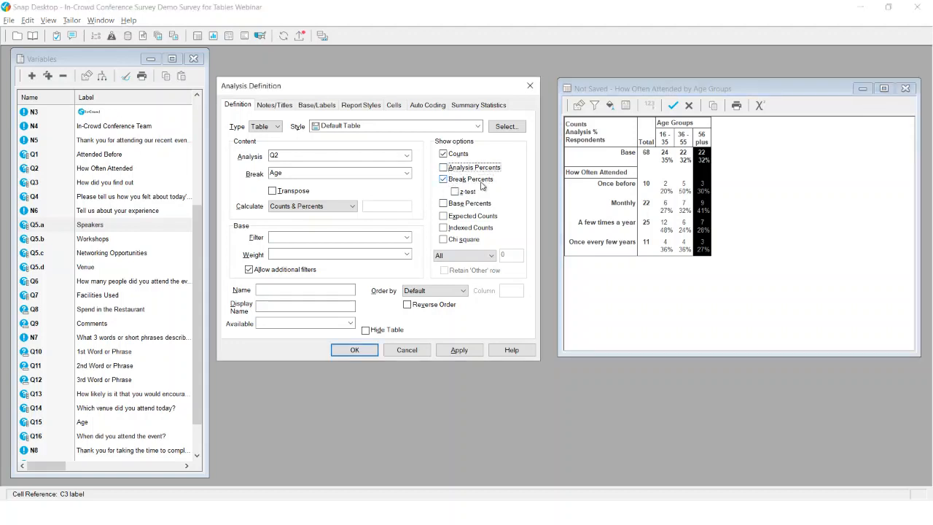
click(466, 353)
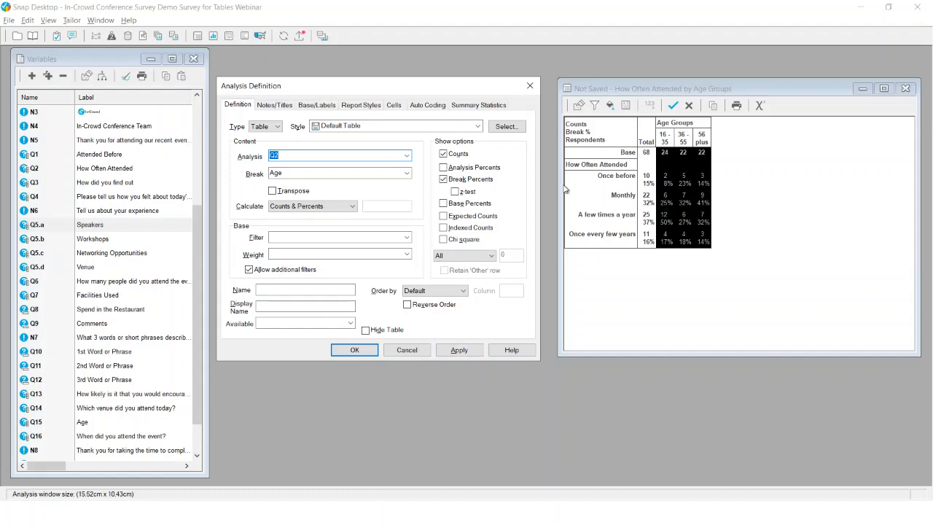
Switch the table back to Analysis Percents without Break Percents, keep the analysis and close it.
click(442, 168)
click(443, 179)
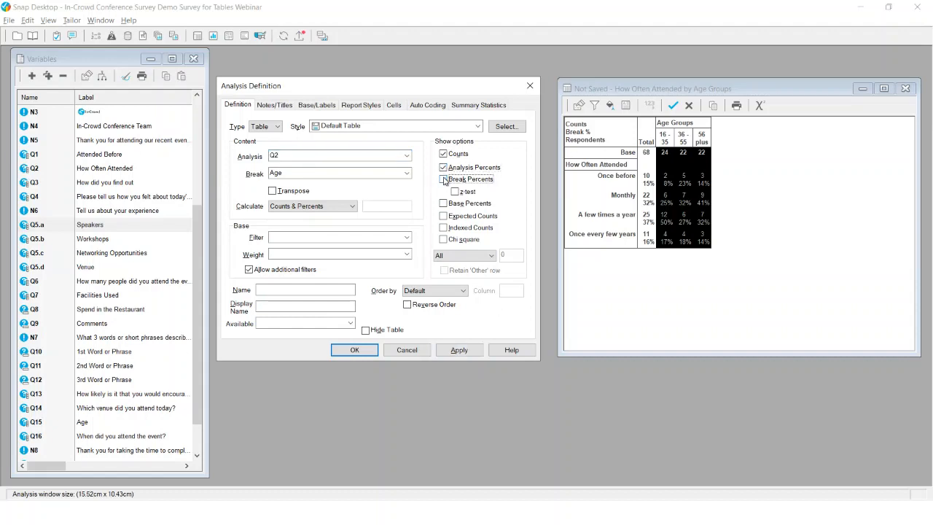
click(355, 350)
click(672, 106)
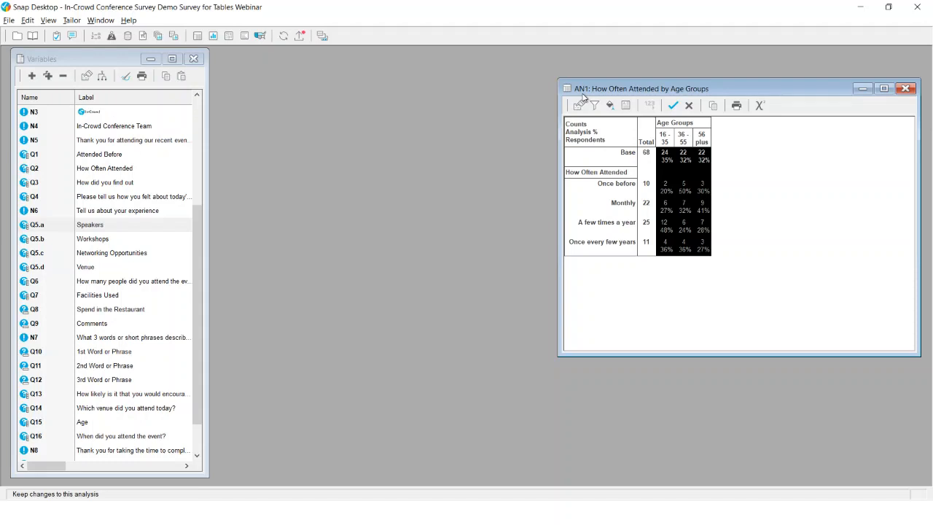
click(904, 89)
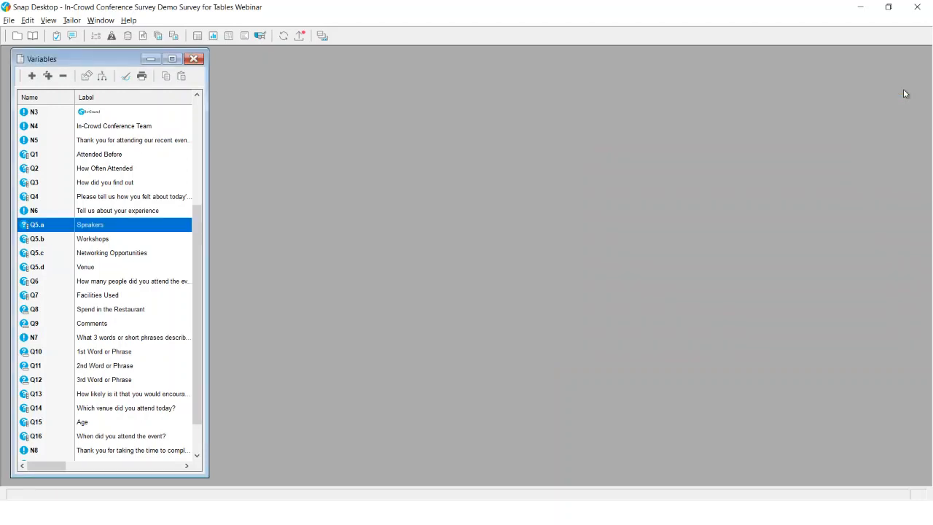
Create a new table analysing Q7 (Facilities Used) with counts, and check its facility rows.
click(197, 36)
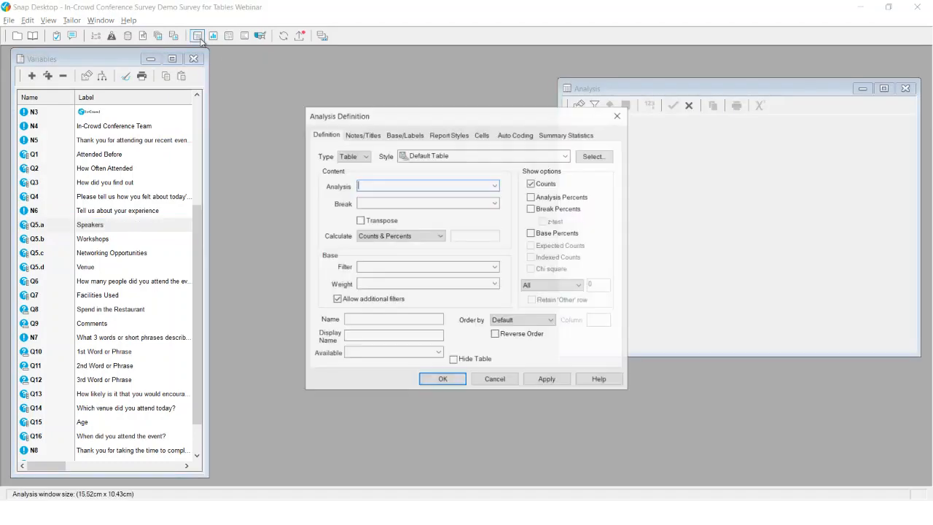
drag(413, 117, 336, 85)
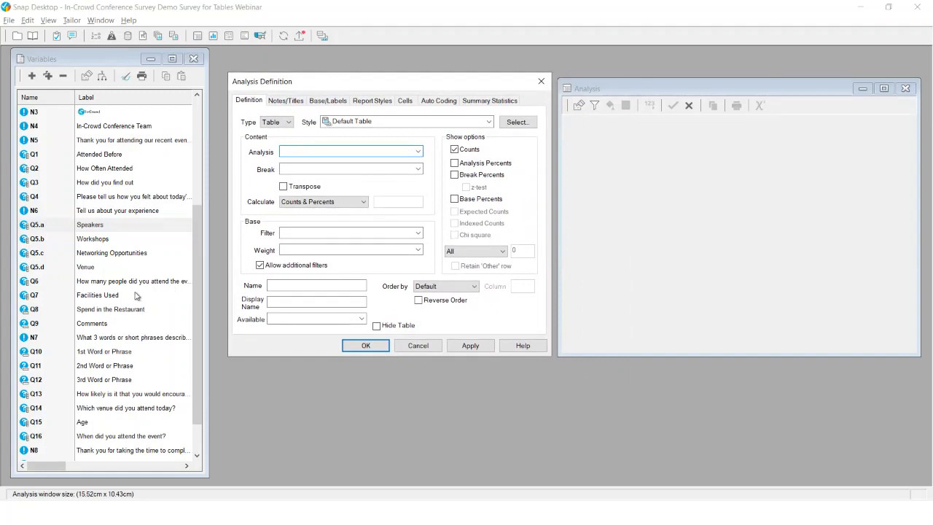
click(111, 297)
click(112, 299)
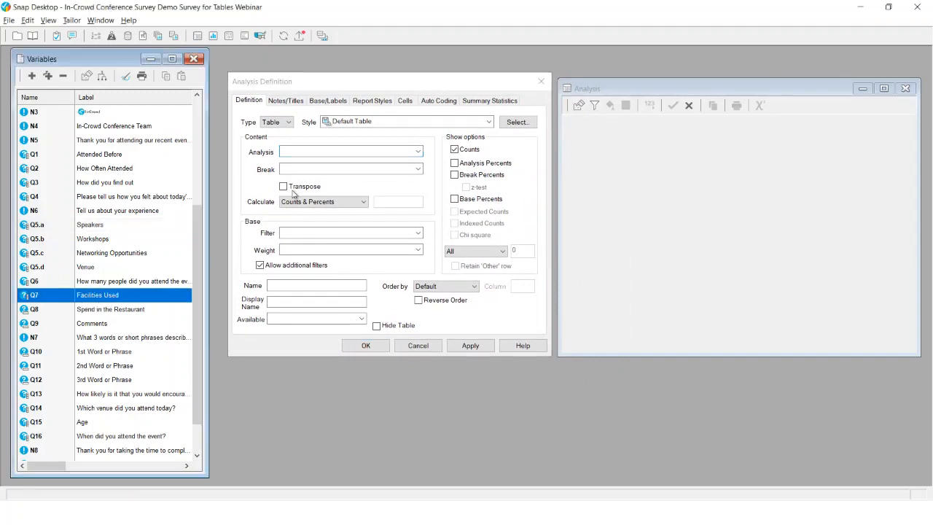
drag(61, 299, 290, 157)
click(469, 347)
click(469, 346)
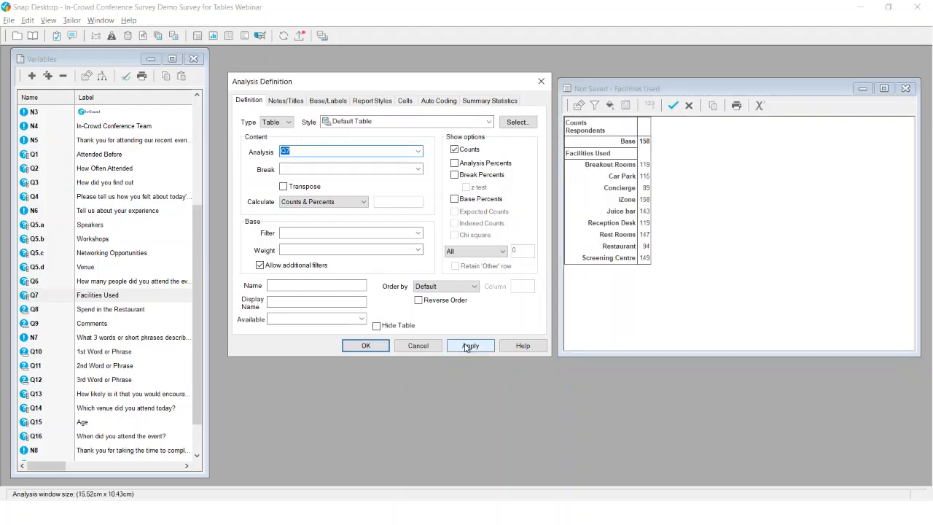
click(626, 168)
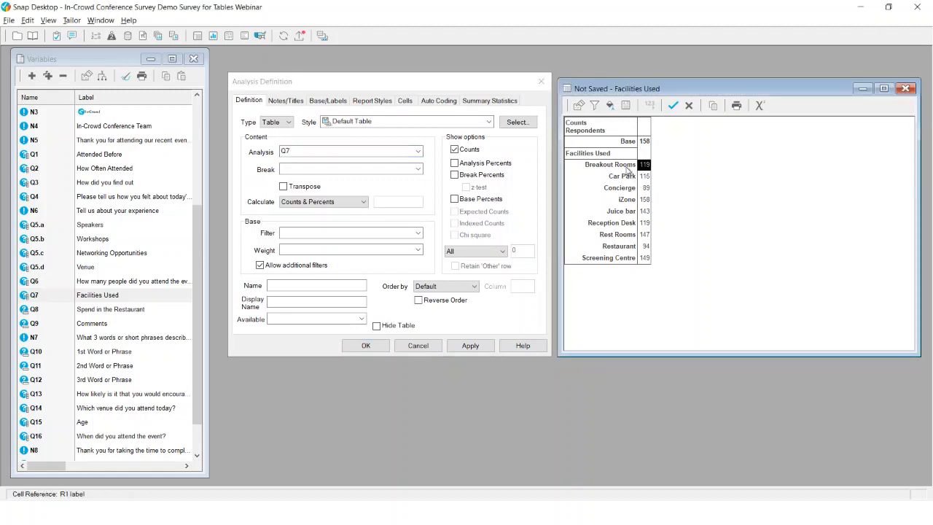
click(628, 177)
click(671, 283)
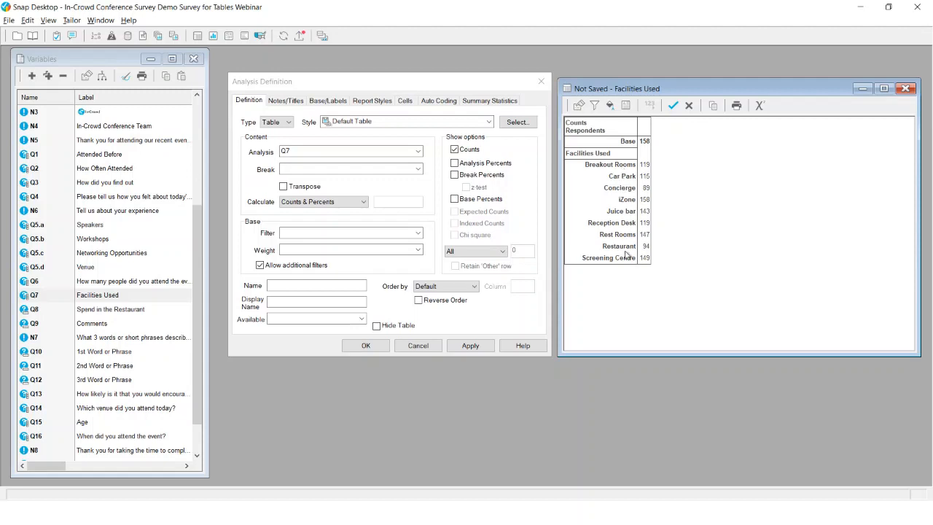
Order the Facilities Used table by Analysis Base and apply it.
click(474, 288)
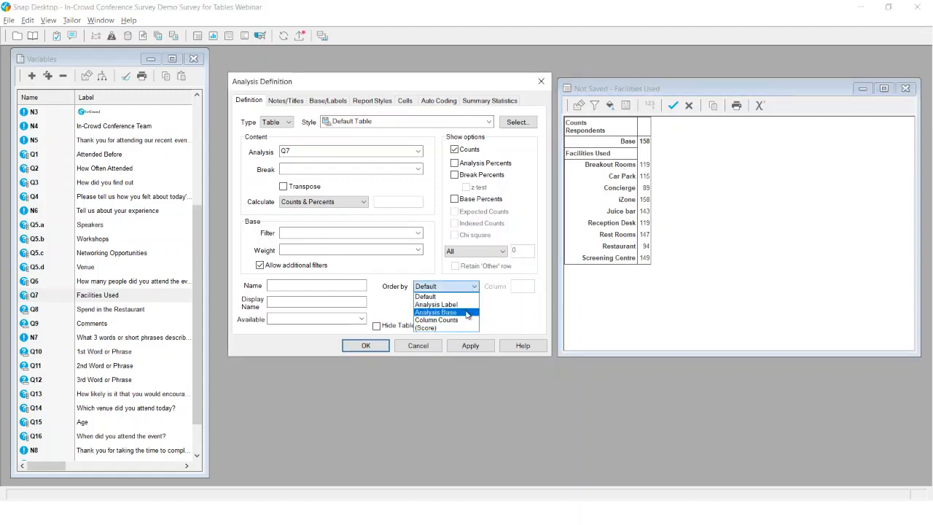
click(466, 312)
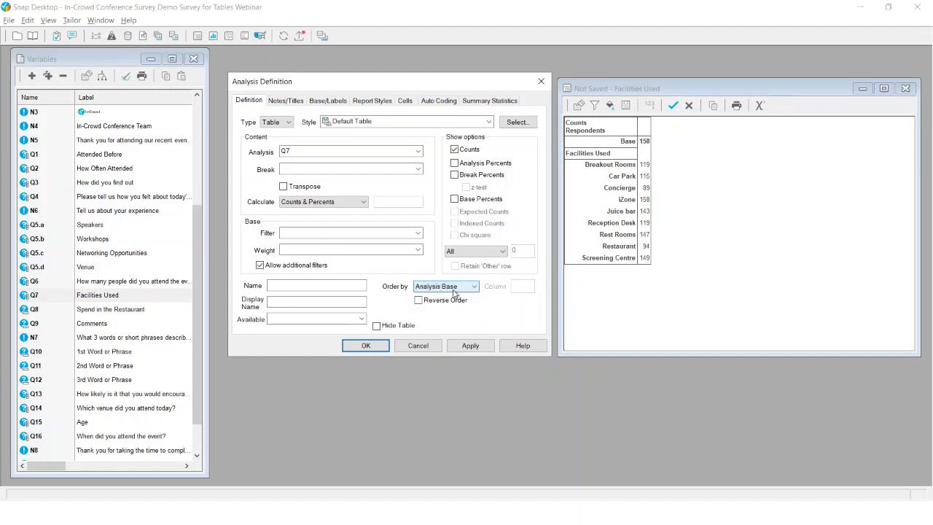
click(471, 345)
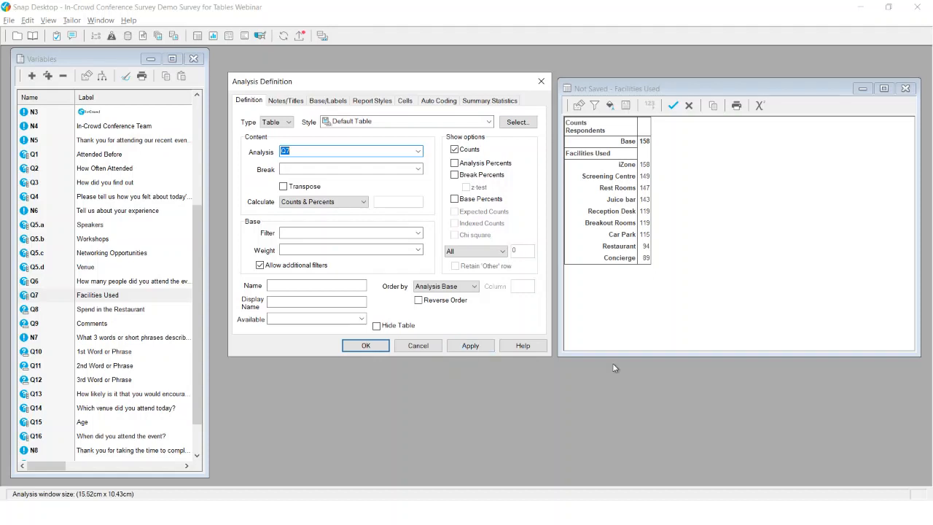
Limit the Facilities Used table to the Top rows with a value of 5 and apply it.
click(501, 252)
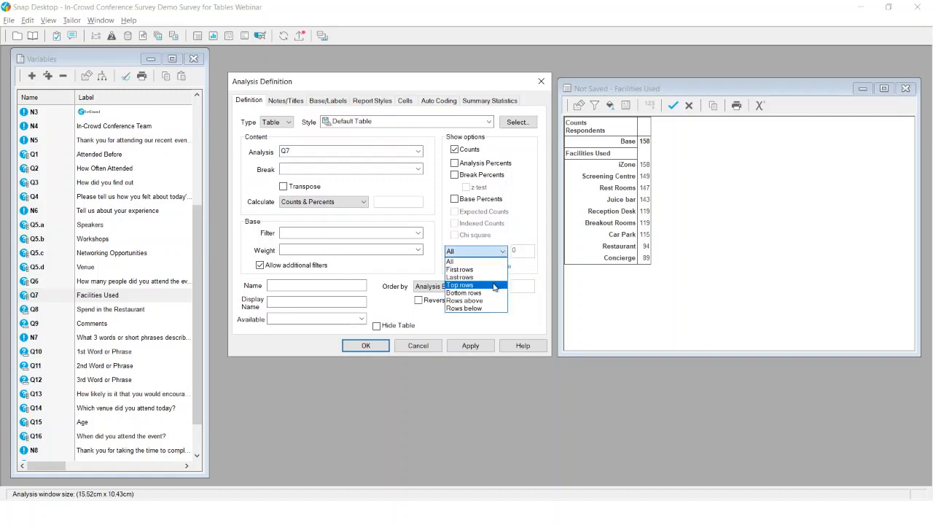
click(494, 285)
click(521, 251)
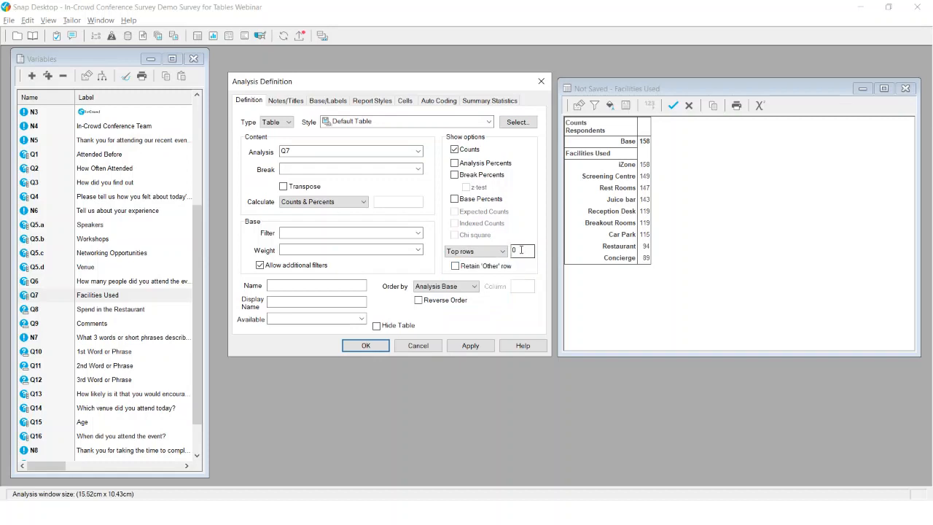
drag(521, 249, 508, 253)
text(5)
drag(645, 212, 647, 224)
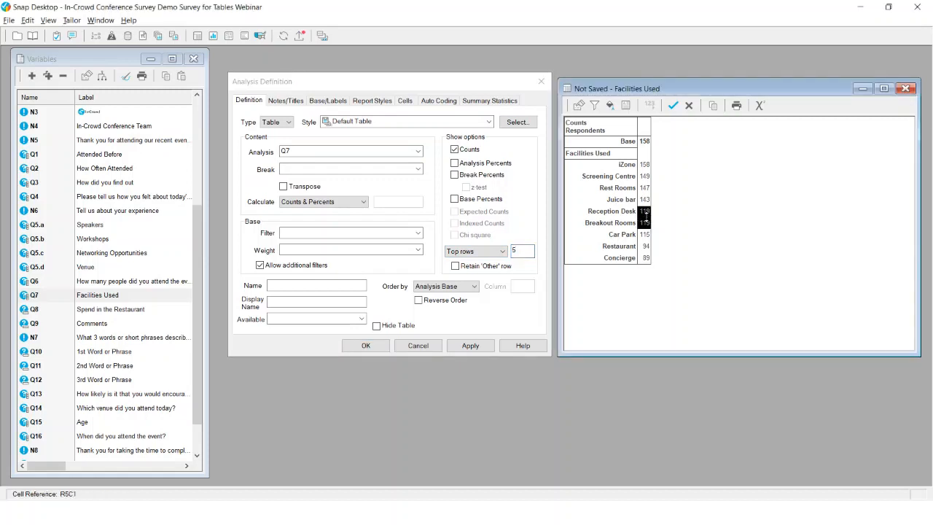
click(470, 348)
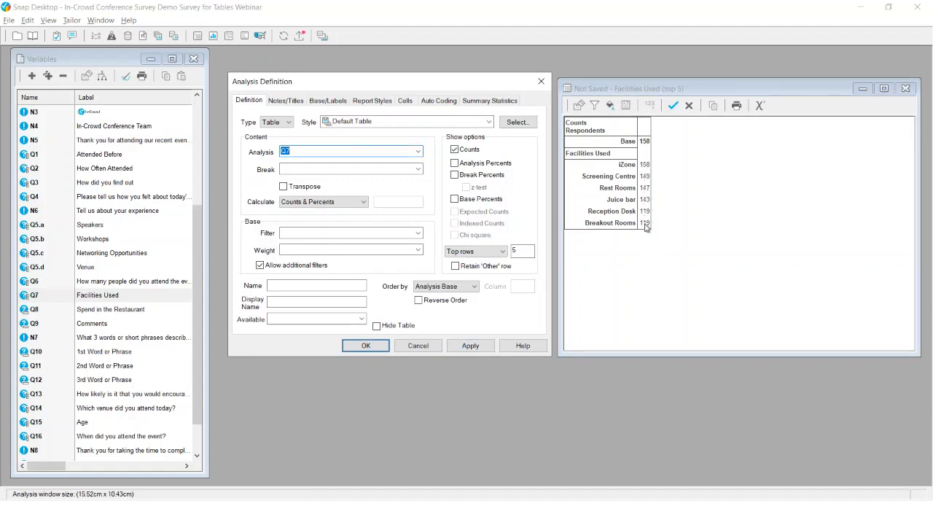
Limit the Facilities Used table to the First rows with a value of 5 and apply it.
click(502, 252)
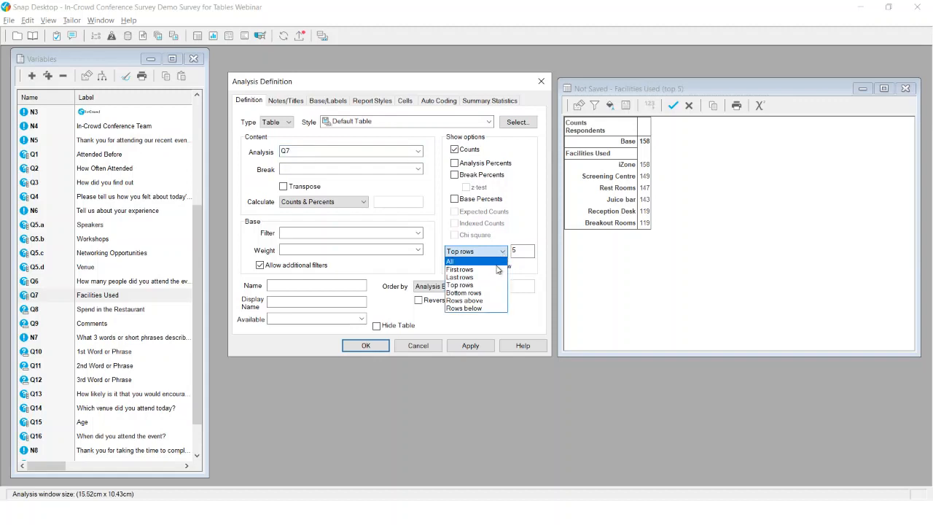
click(496, 269)
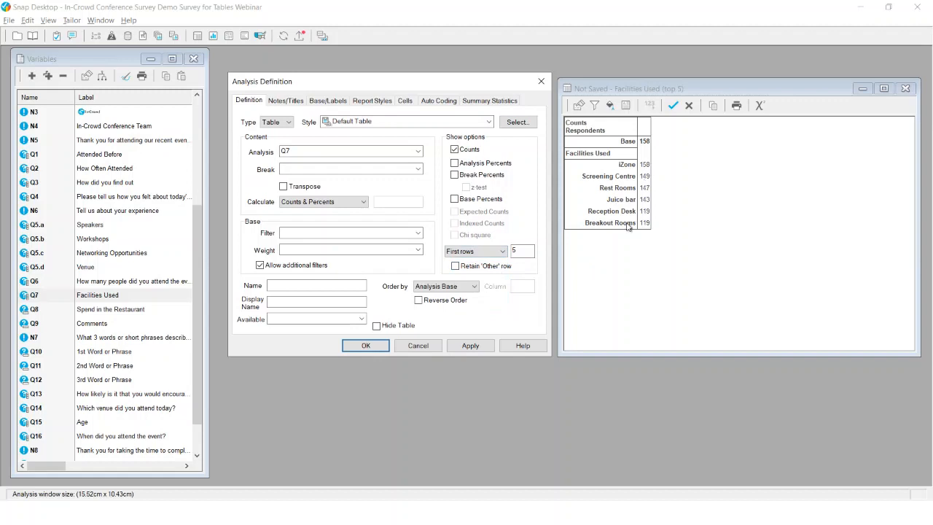
click(472, 347)
Switch the Facilities Used row limit back to Top rows and apply it.
click(493, 255)
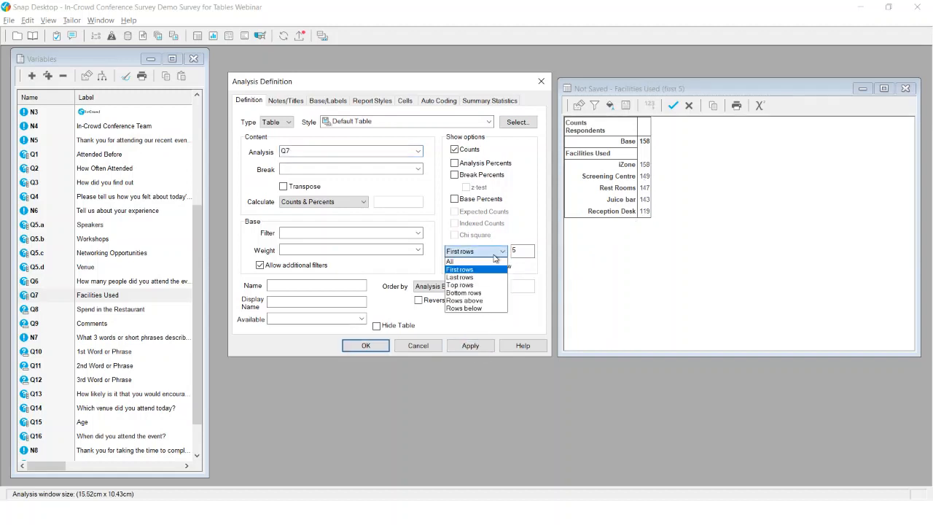
click(487, 285)
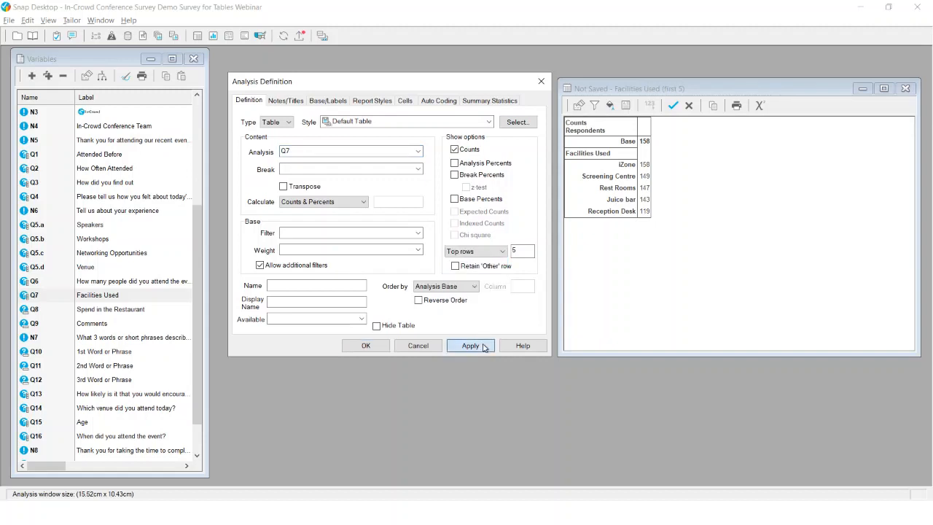
click(483, 346)
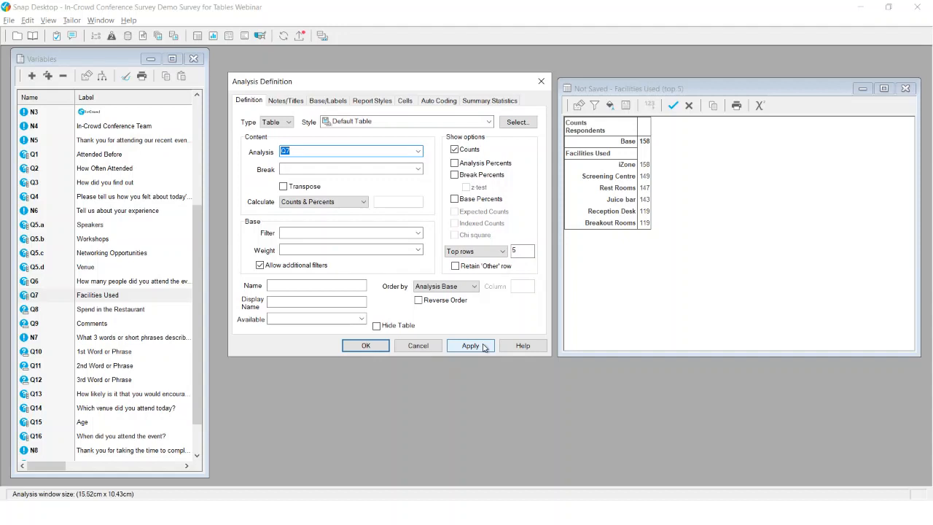
Show All rows of the Facilities Used table, return its ordering to Default and apply the changes.
click(483, 252)
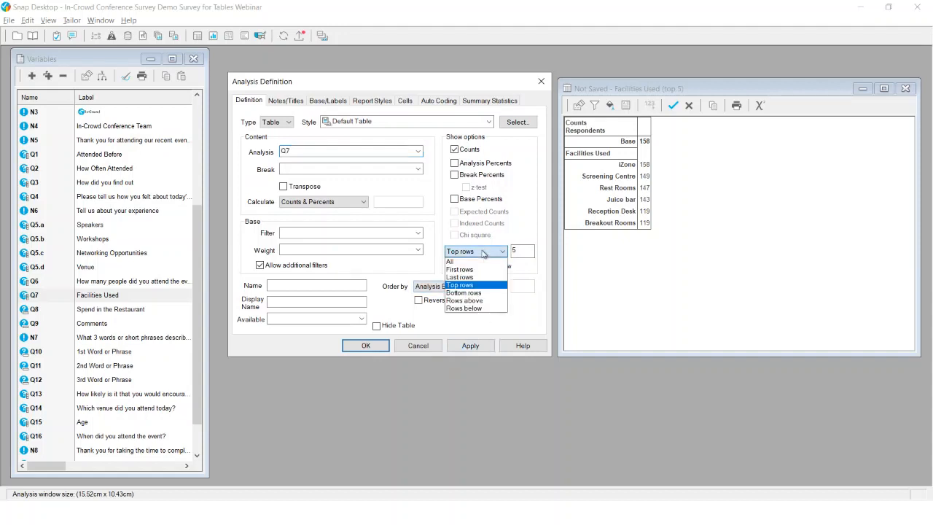
click(482, 261)
click(486, 344)
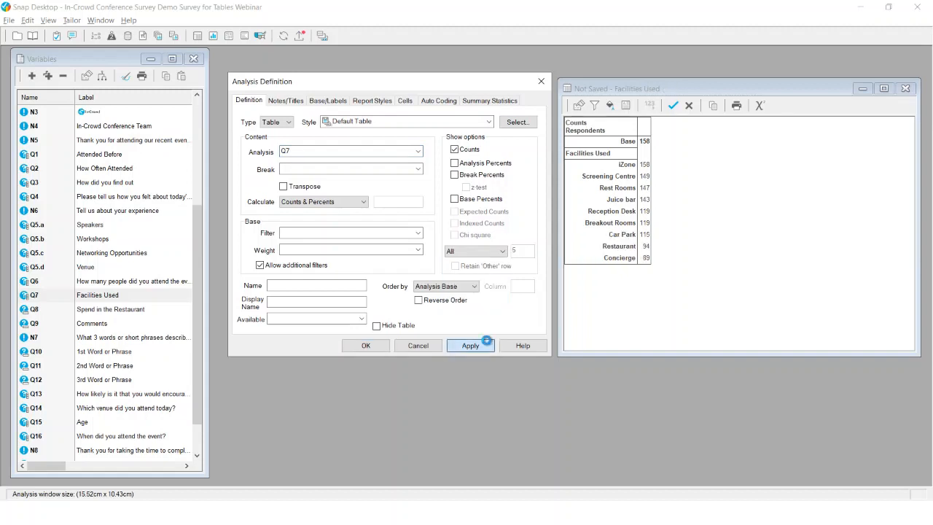
click(465, 286)
click(460, 297)
click(471, 345)
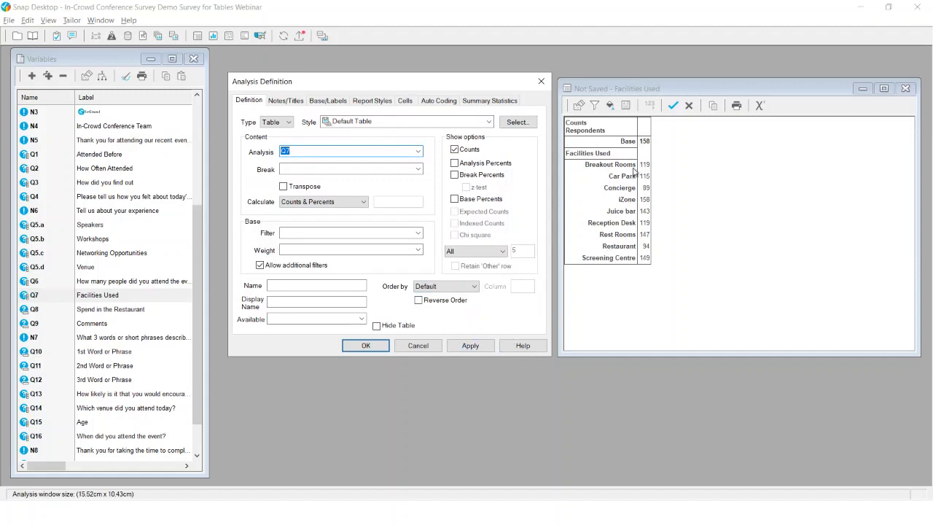
Restrict the analysis to selected facility codes by entering Q7(1,3,6~9) and apply it.
click(295, 149)
text((1)
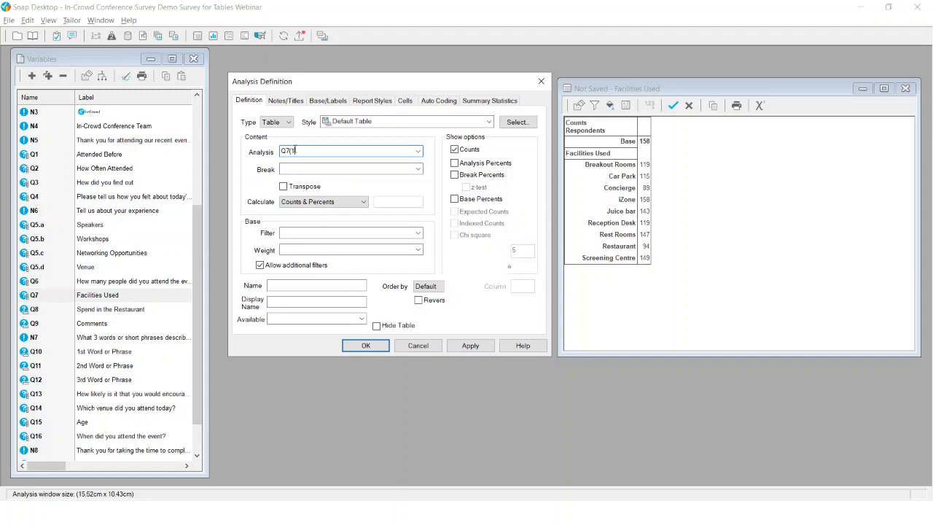
text(,)
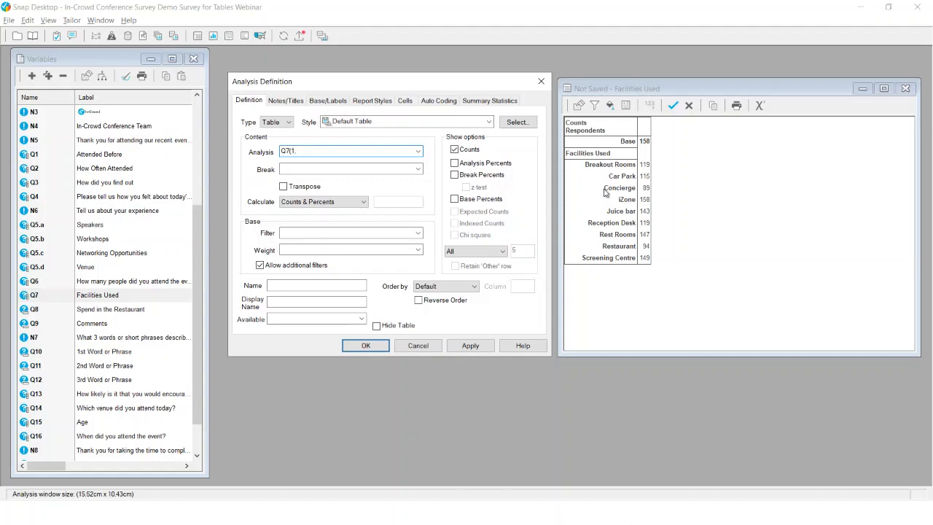
text(3,6~9)
click(484, 348)
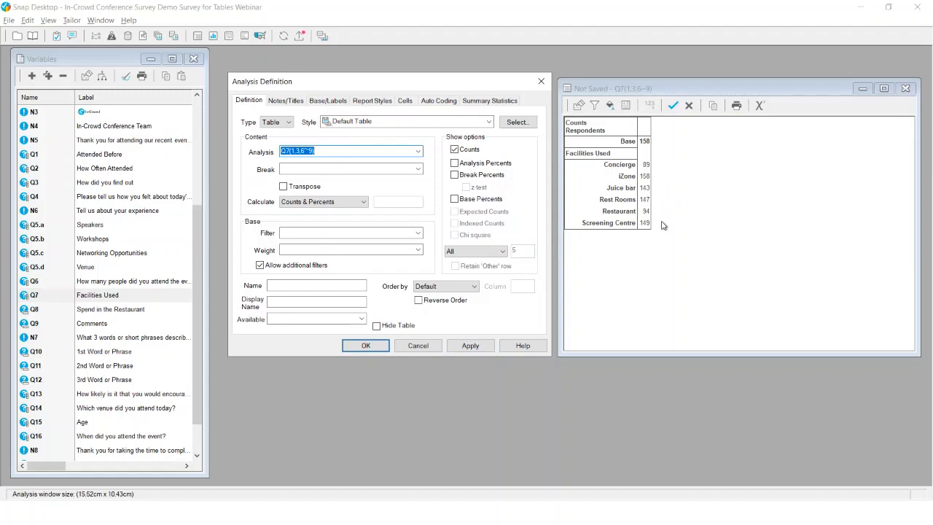
Remove the code selection from the analysis, leaving only Q7.
click(304, 150)
drag(290, 152, 347, 150)
key(BackSpace)
Order the Facilities Used table by Analysis Base, limit it to Top rows and apply the settings.
click(446, 286)
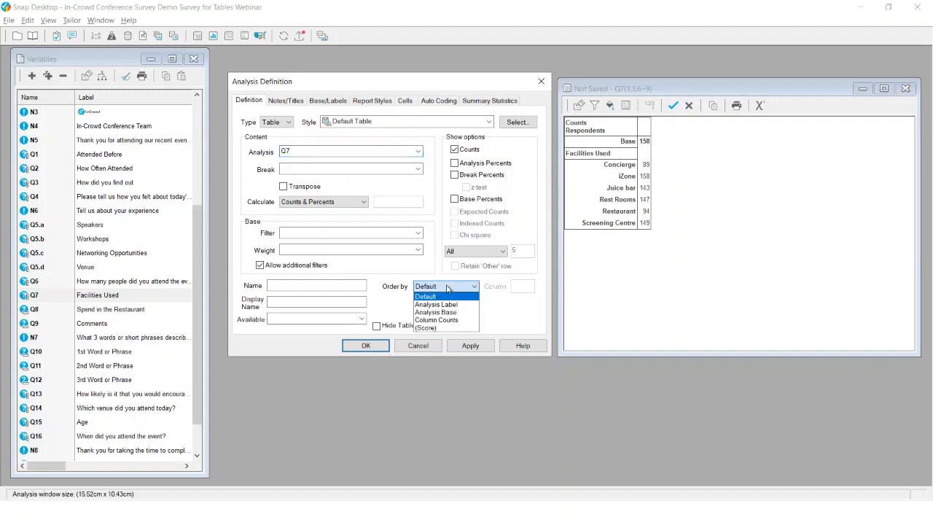
click(447, 311)
click(488, 252)
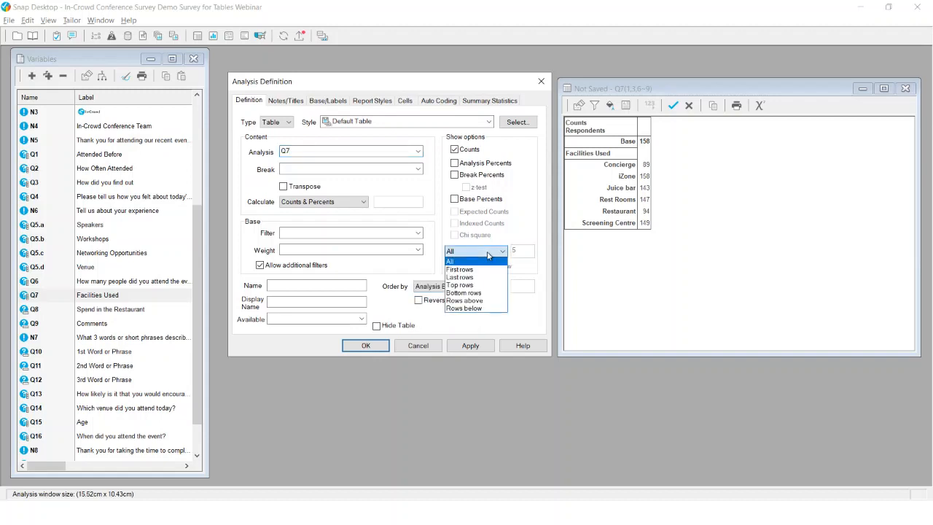
click(485, 285)
click(473, 345)
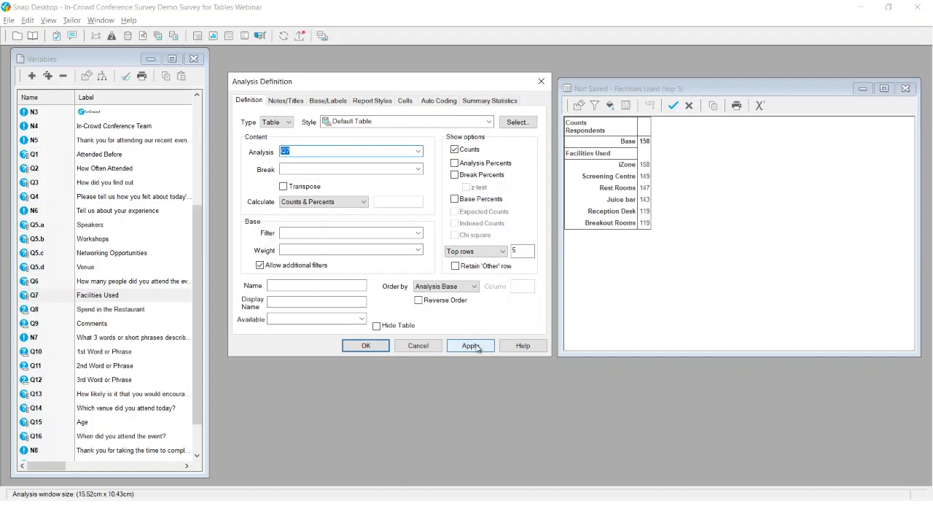
Accept the Facilities Used table definition, keep the analysis and close it.
click(367, 346)
click(675, 106)
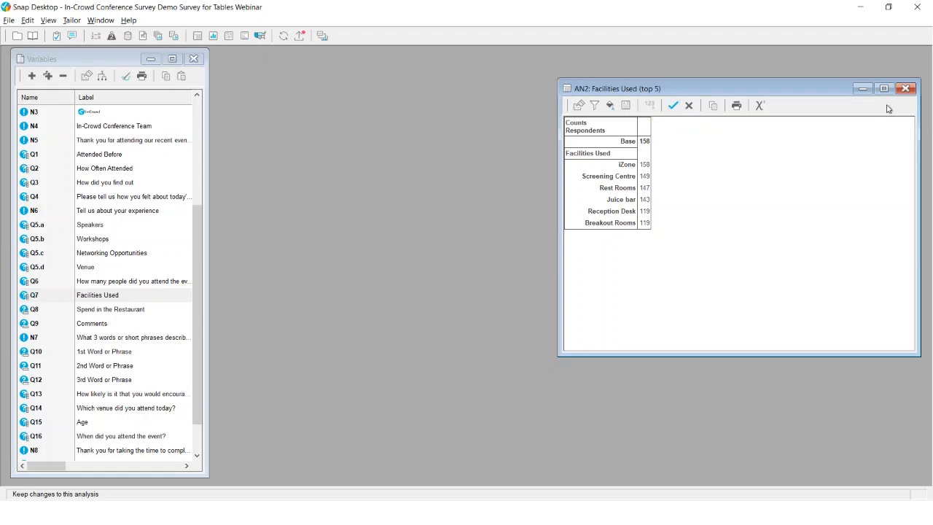
click(903, 89)
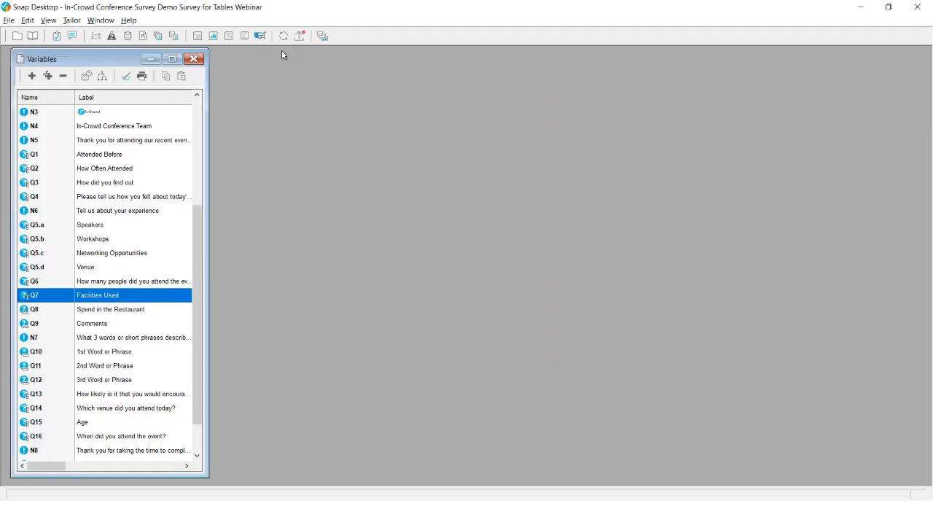
Start a new table and enter the rating questions Q5a~Q5d as its analysis.
click(198, 36)
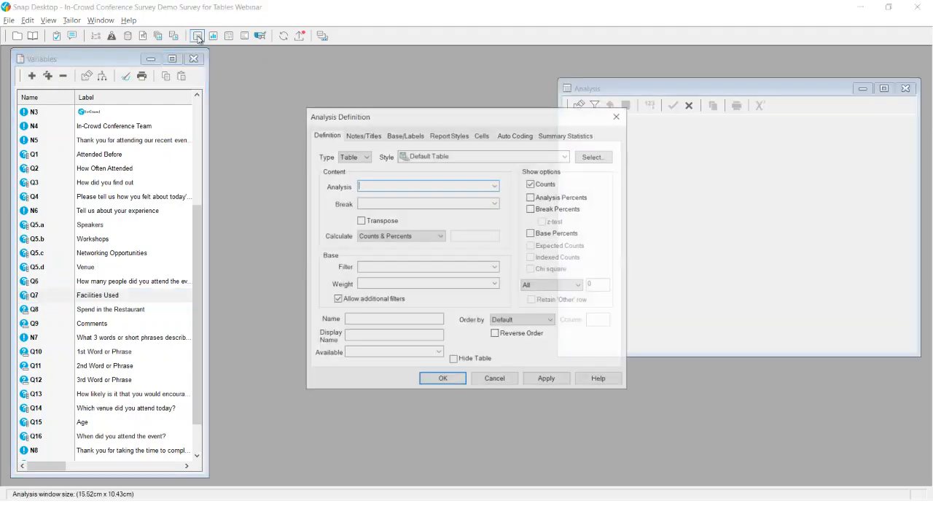
drag(404, 118, 345, 87)
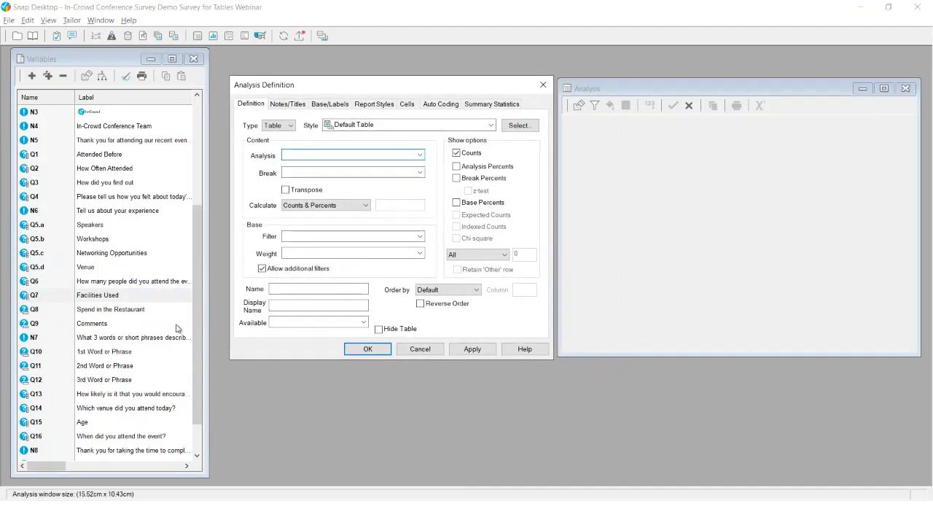
click(91, 228)
click(91, 228)
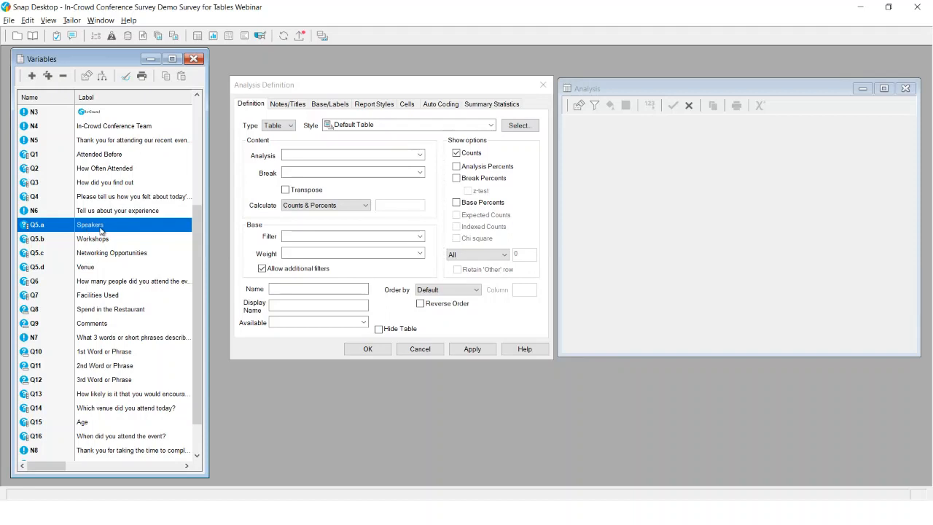
click(97, 241)
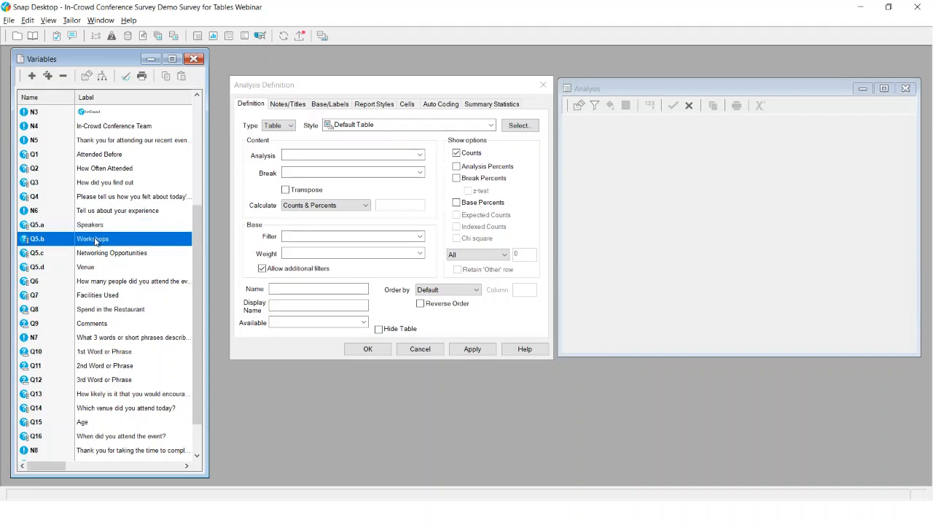
click(286, 155)
text(Q5a)
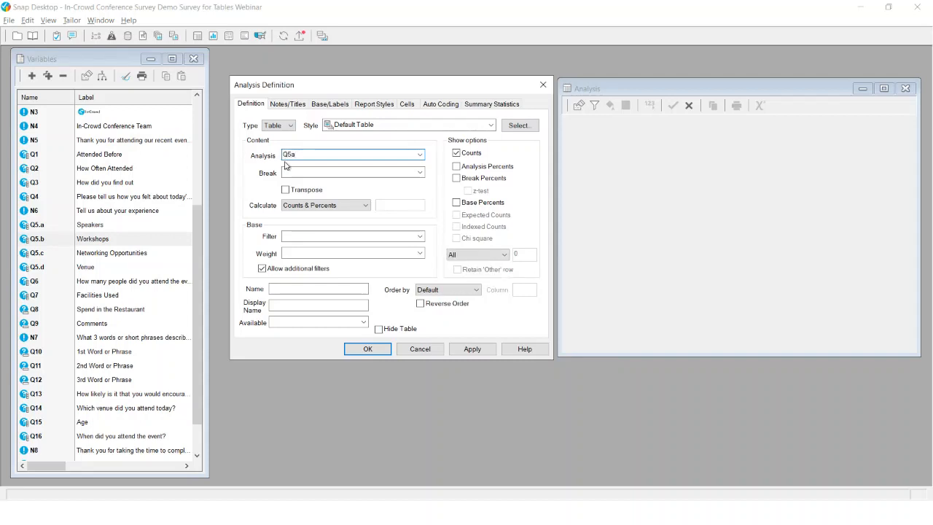
text(~Q5d)
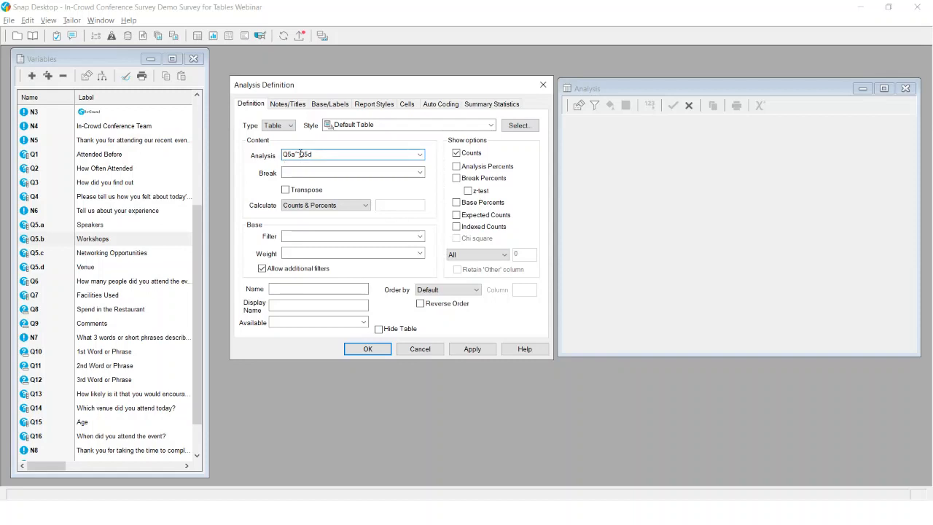
Rewrite the analysis range as "Q5a to Q5d", apply it and check the rating columns from Very Good to Very Poor.
click(300, 153)
key(BackSpace)
text(to)
click(470, 349)
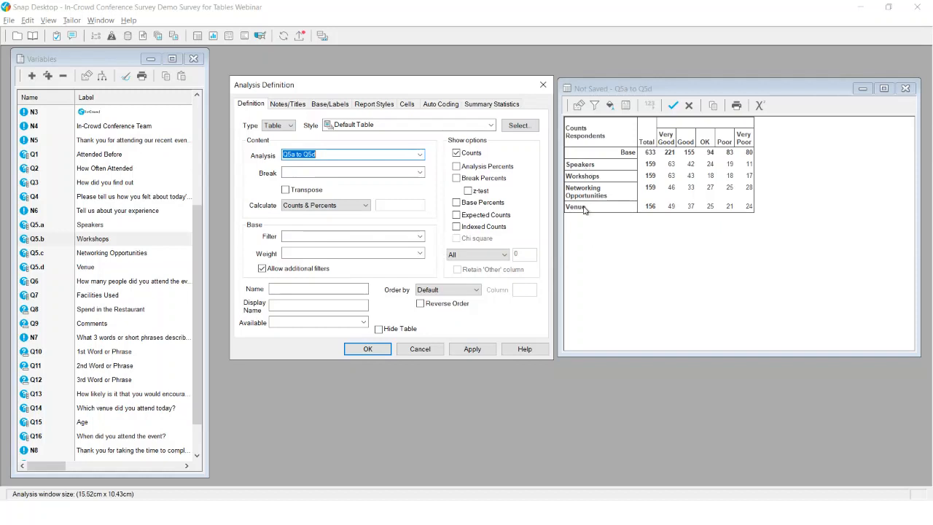
drag(664, 143, 757, 144)
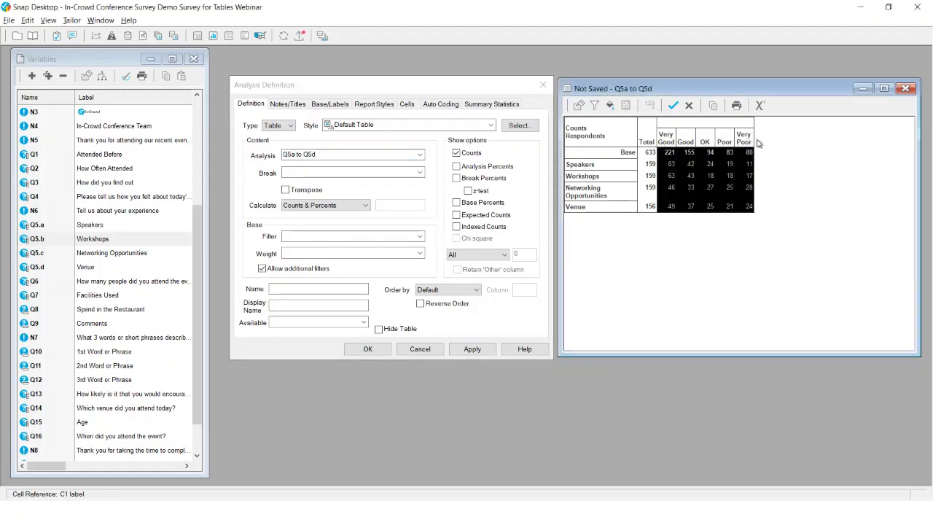
click(833, 172)
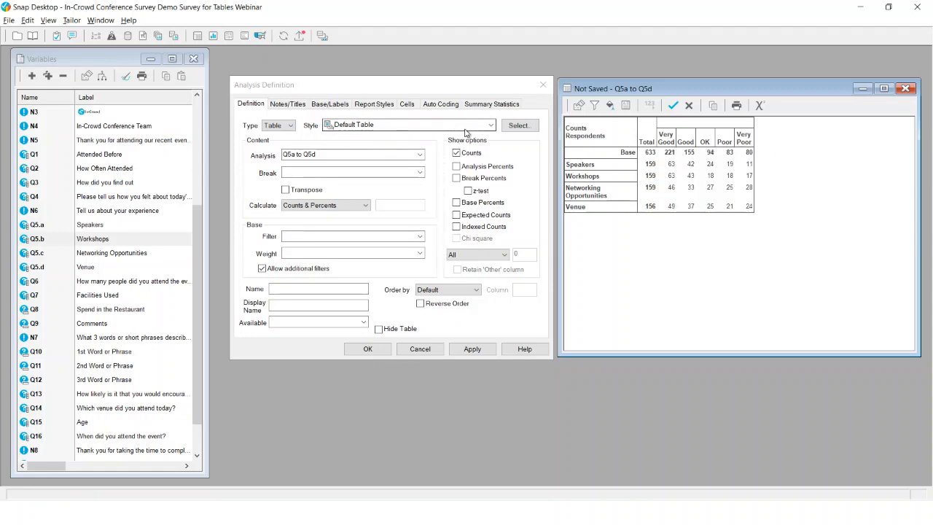
Browse the available table styles and their previews, leaving the current style selected.
click(490, 126)
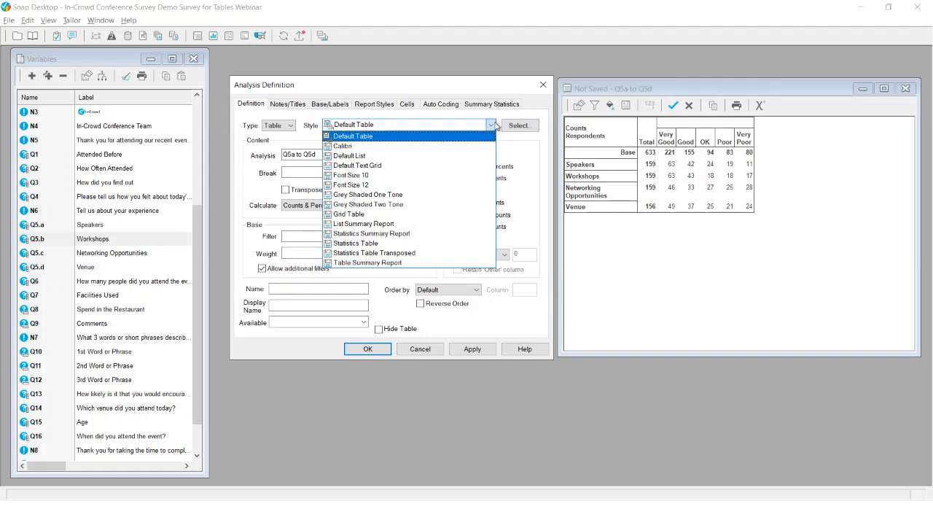
click(517, 126)
click(517, 127)
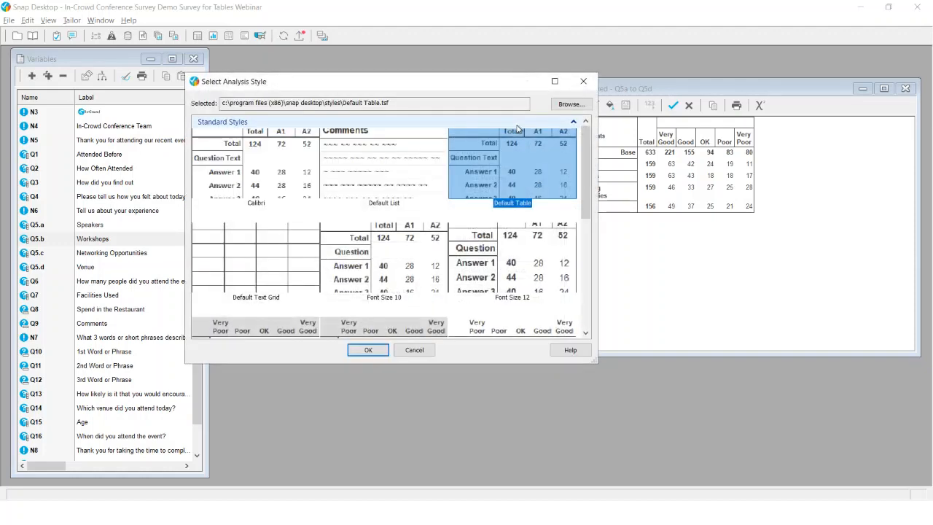
drag(588, 158, 592, 214)
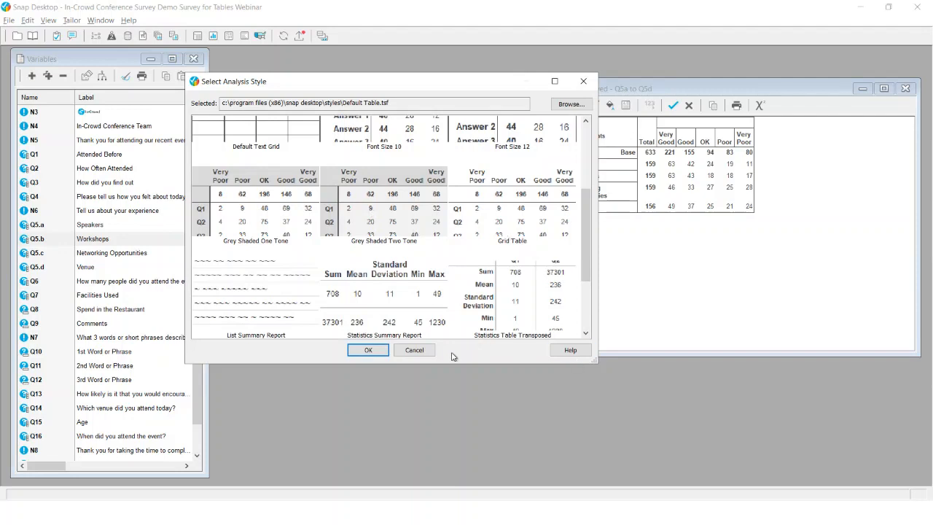
click(412, 353)
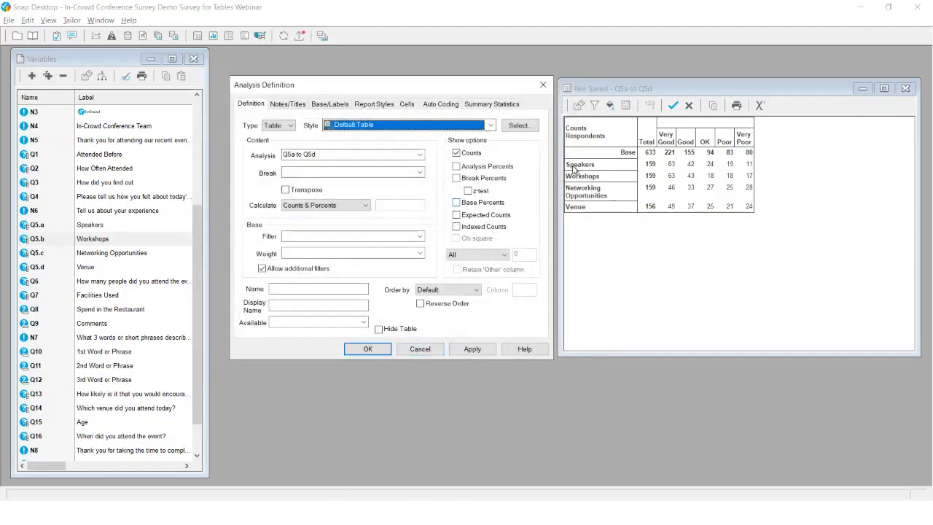
Apply the Grid Table style to the Q5a to Q5d table.
click(492, 128)
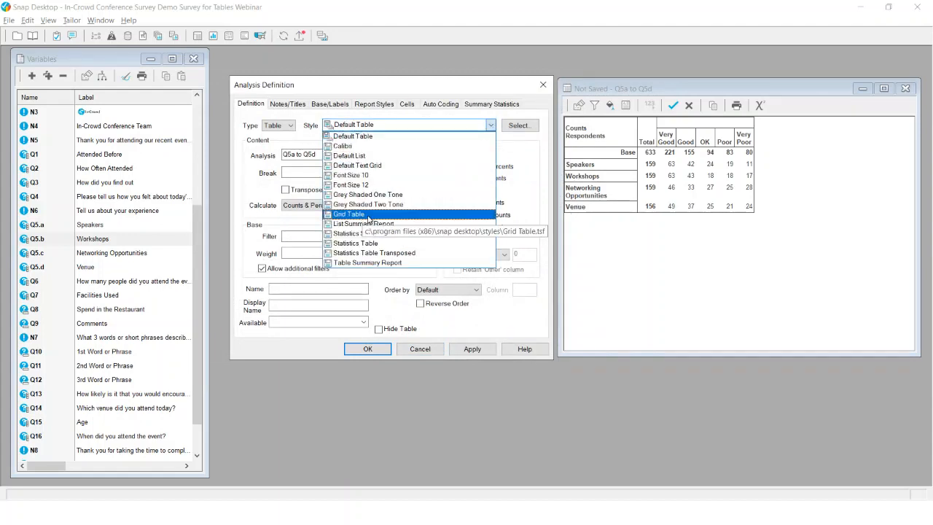
click(368, 216)
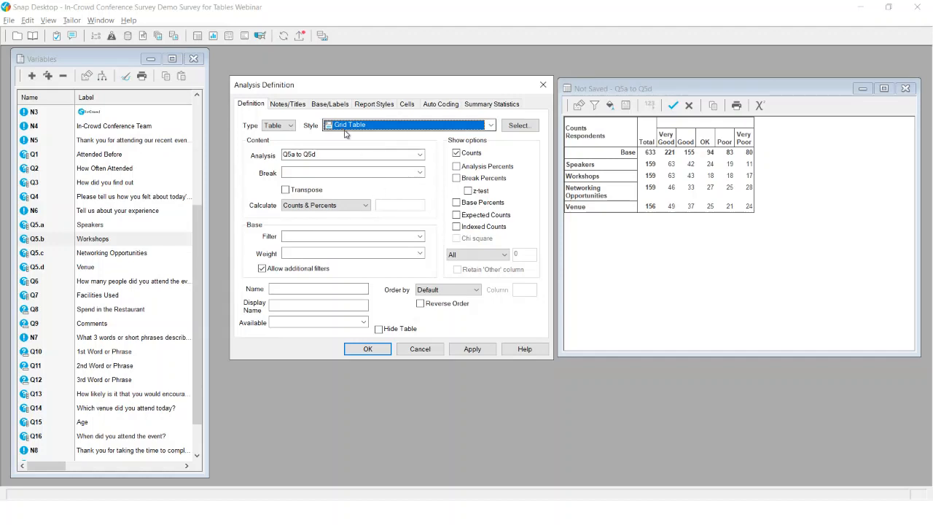
click(472, 349)
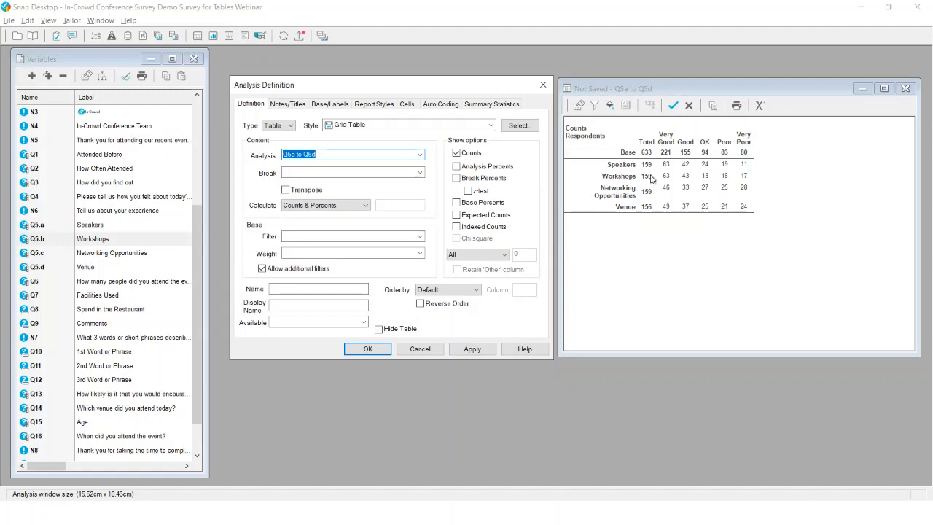
Apply the Grey Shaded One Tone style to the Q5a to Q5d table and bring up the table's style commands.
click(490, 126)
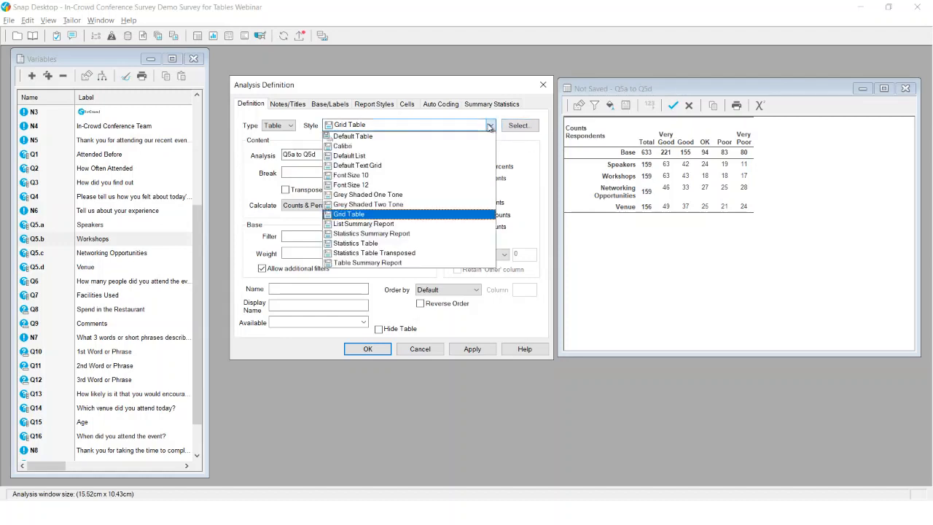
click(481, 195)
click(474, 349)
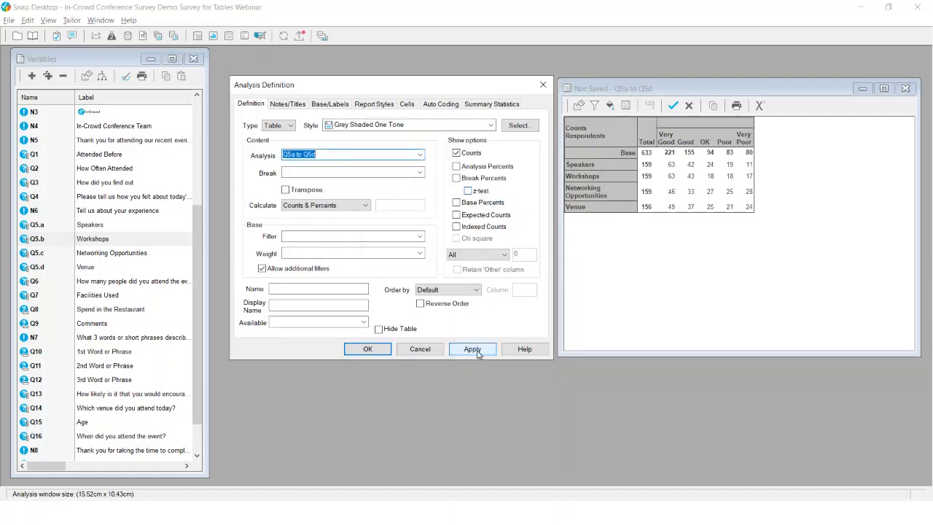
right_click(777, 194)
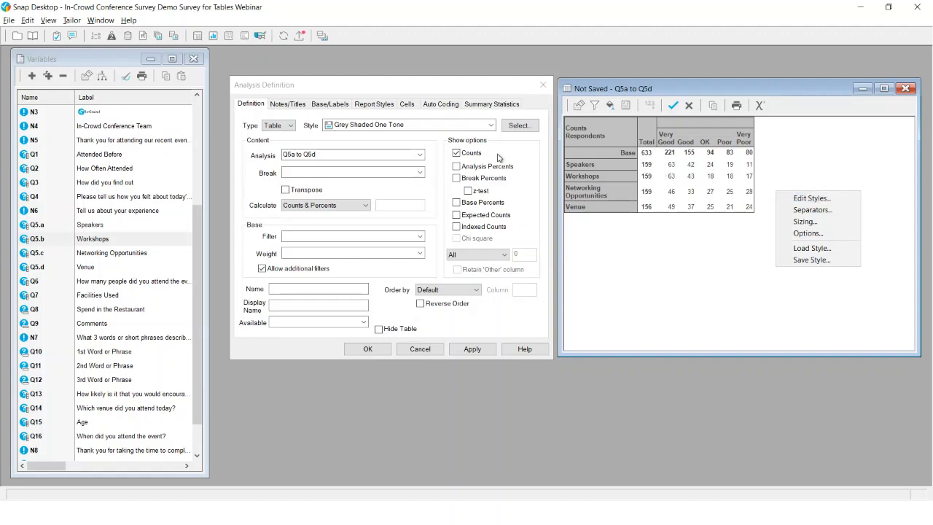
Apply the Grey Shaded Two Tone style to the Q5a to Q5d table and look over its style commands.
click(491, 126)
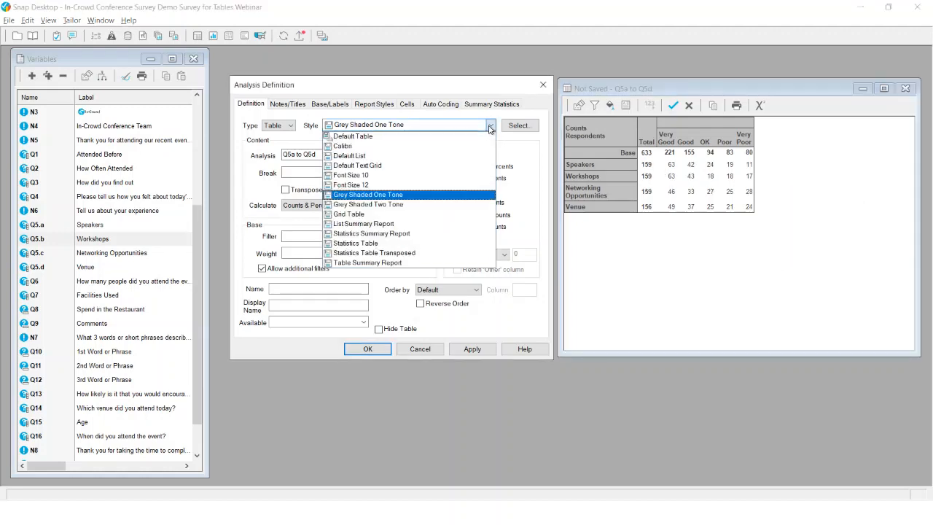
click(485, 204)
click(479, 350)
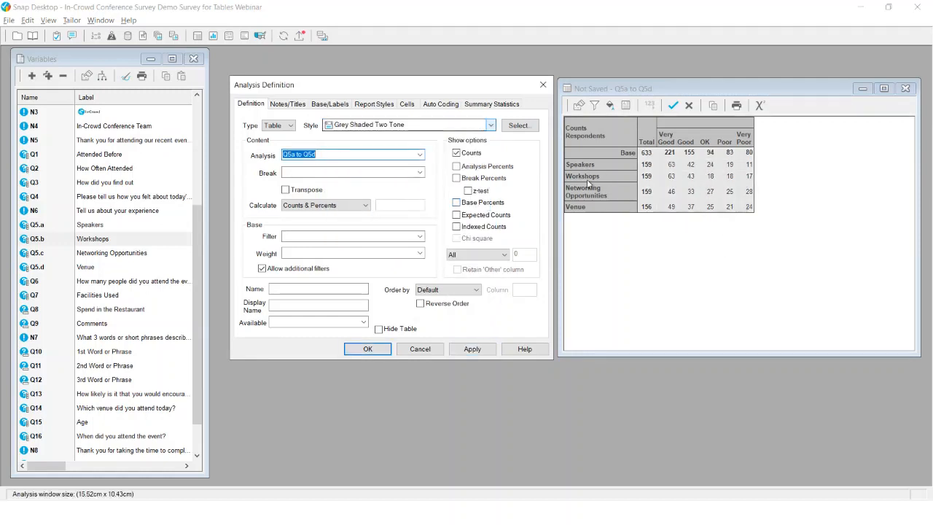
right_click(800, 151)
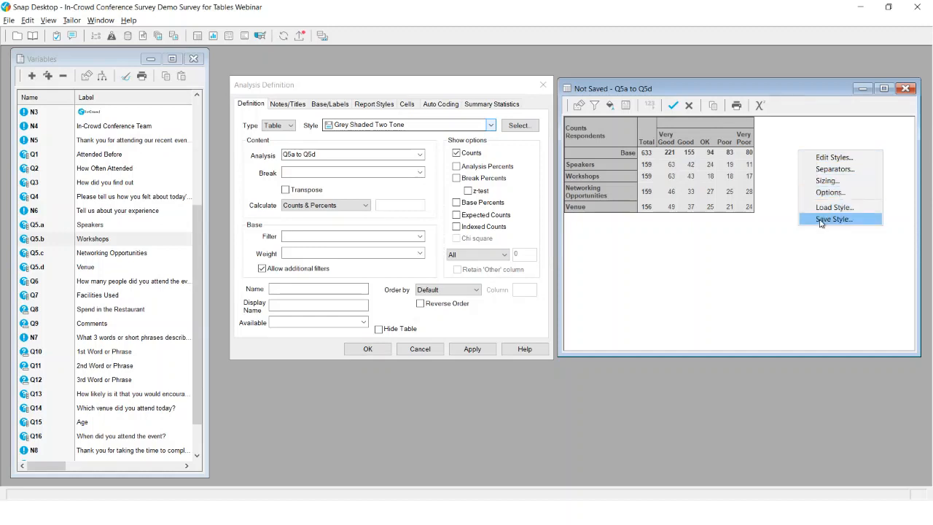
click(732, 255)
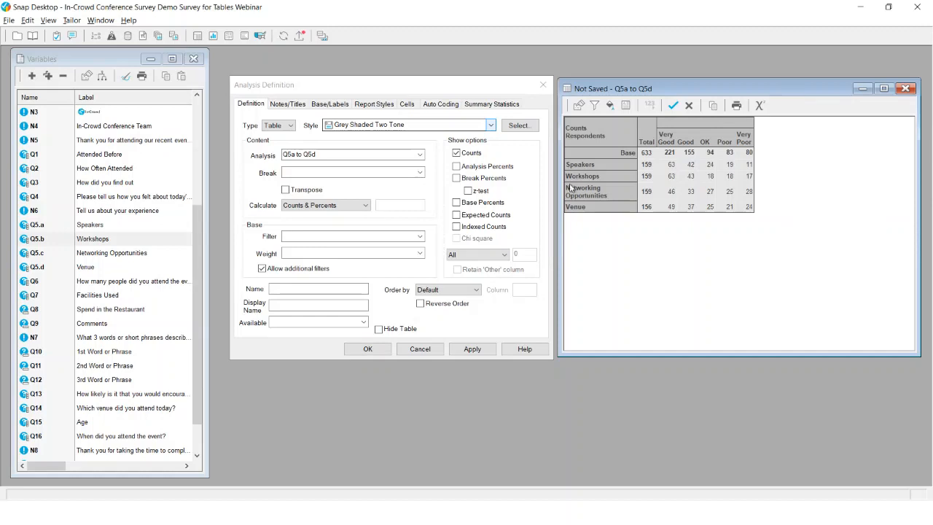
Switch the Q5a to Q5d table's style to Grid Table and apply it.
click(491, 126)
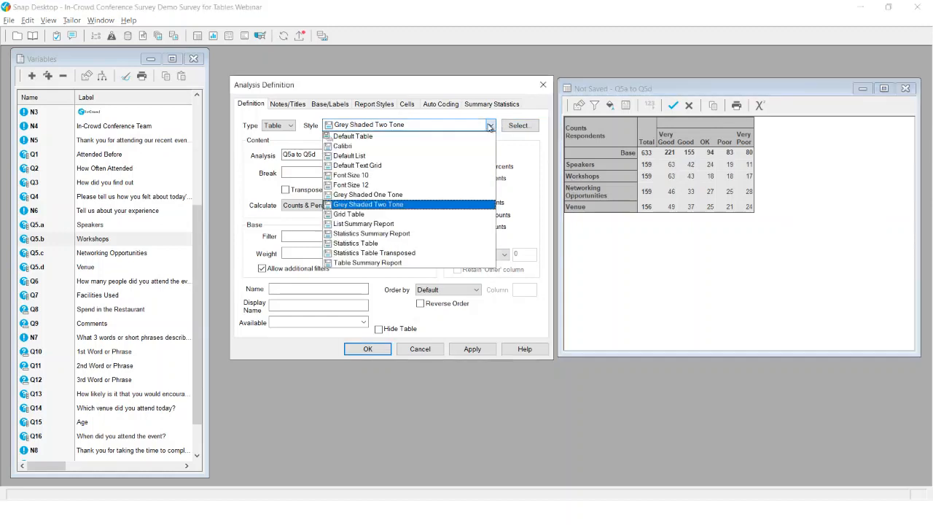
click(453, 218)
click(473, 350)
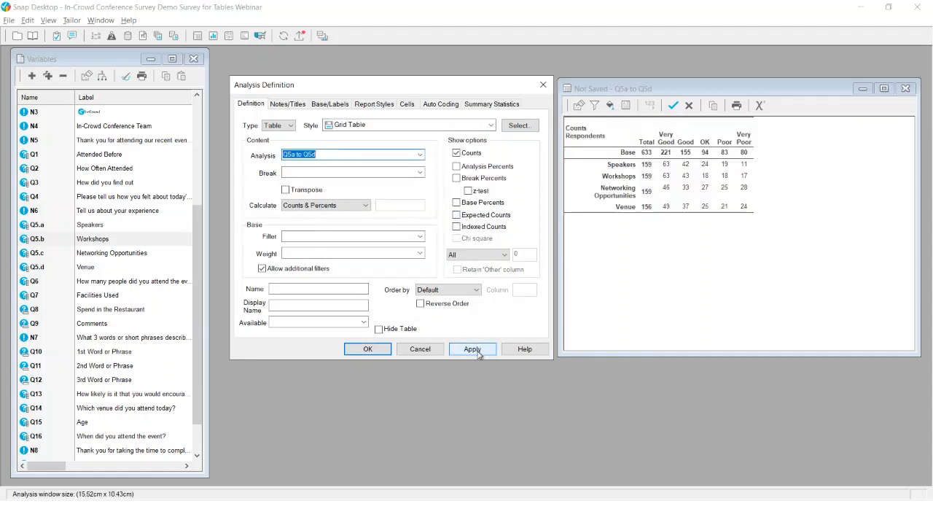
Add analysis percents to the Q5a to Q5d table and highlight the Venue row.
click(457, 167)
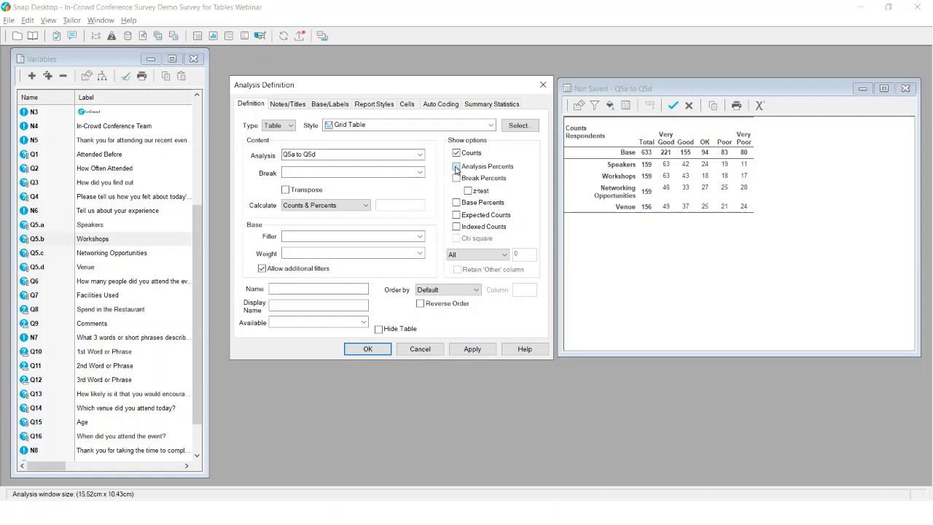
click(472, 349)
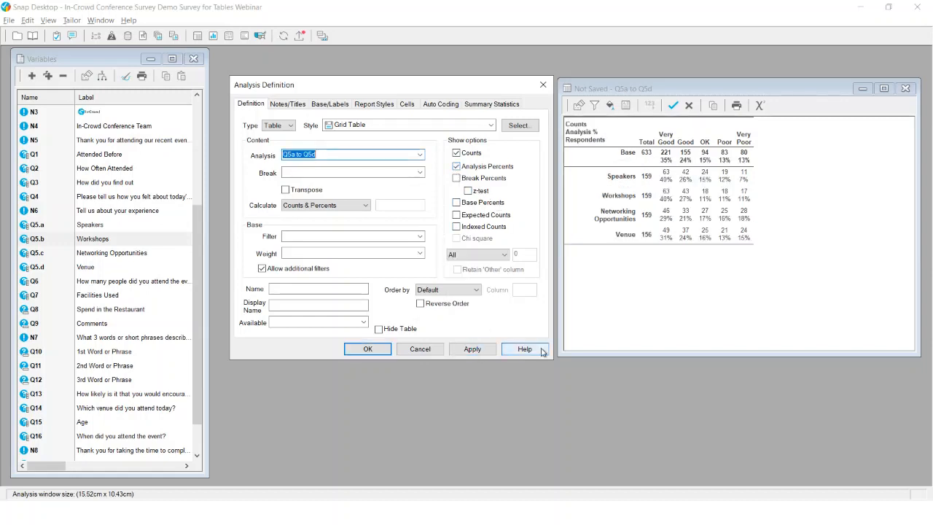
click(623, 239)
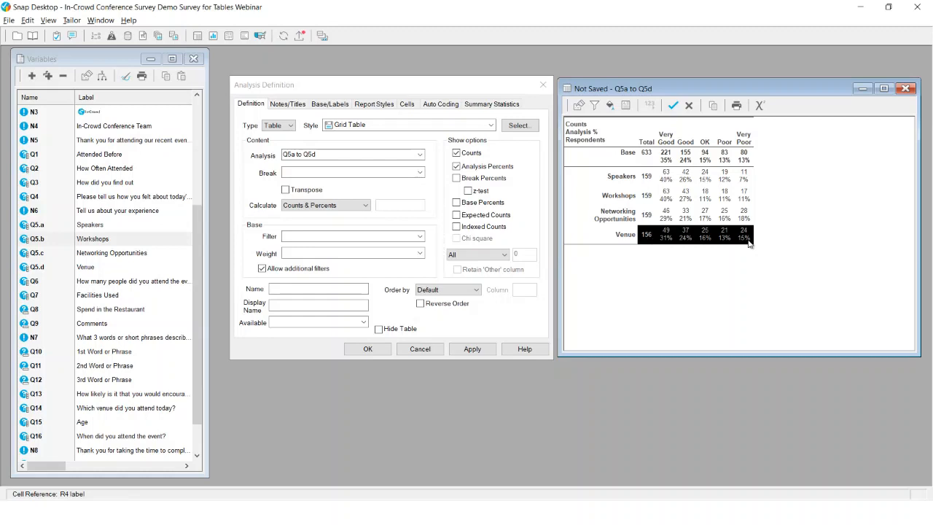
Show break percents instead of analysis percents in the ratings table and highlight the Very Good column.
click(457, 180)
click(456, 167)
click(472, 349)
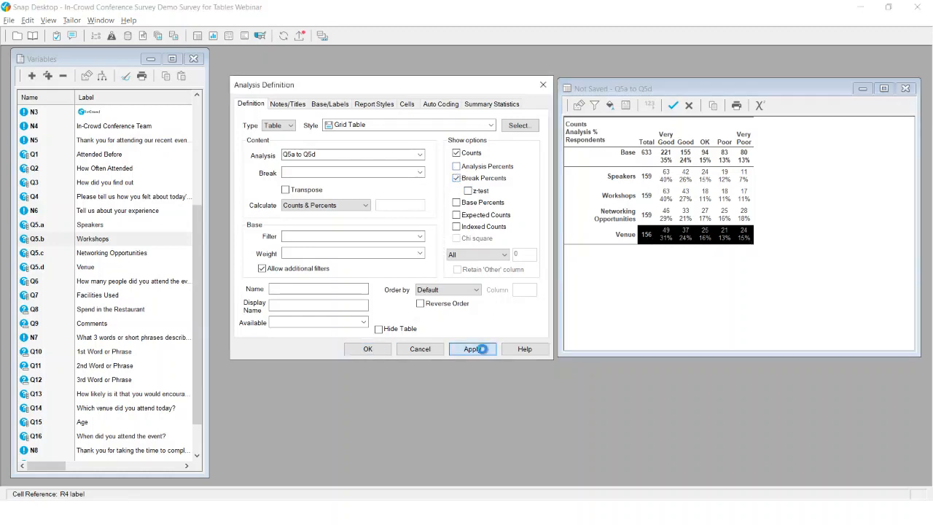
click(666, 155)
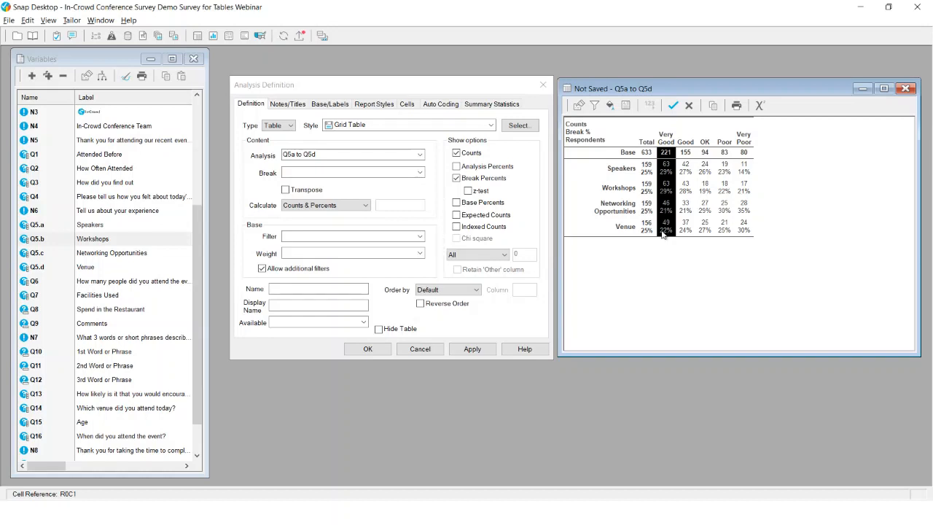
Turn analysis percents back on and break percents off, and apply this to the ratings table.
click(456, 166)
click(457, 179)
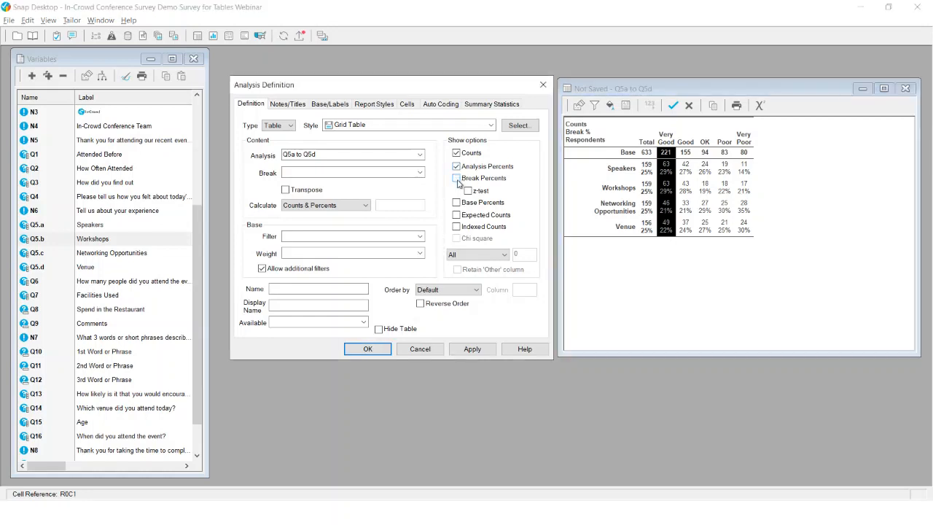
click(472, 349)
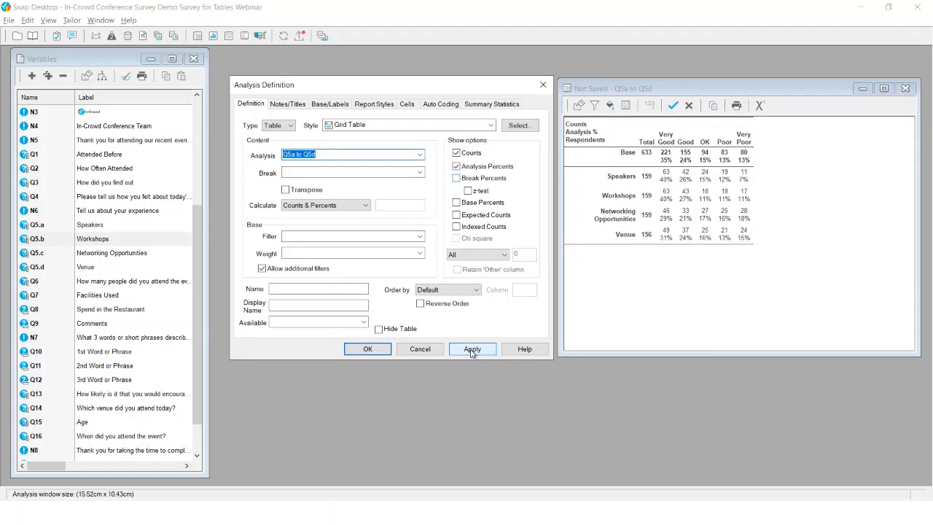
Filter the Q5a to Q5d table with the expression Q1=1 and apply it.
click(307, 236)
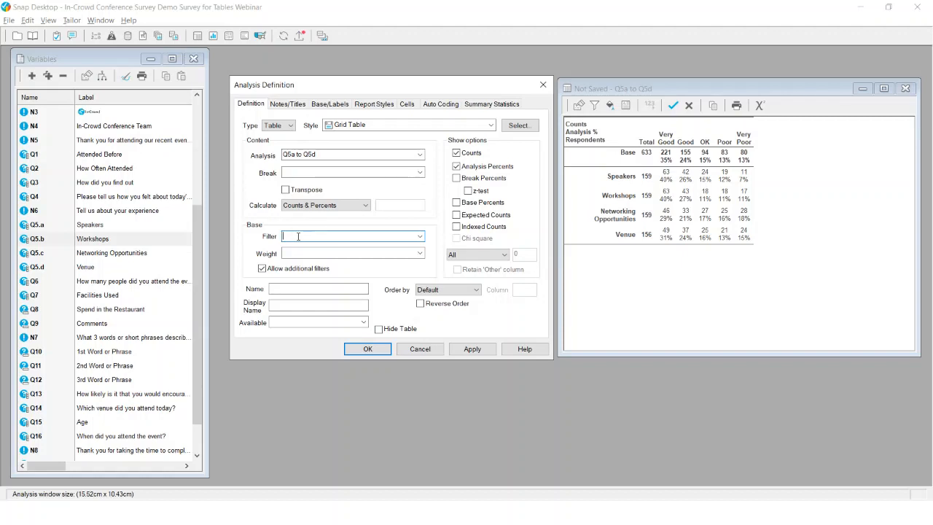
text(Q1=1)
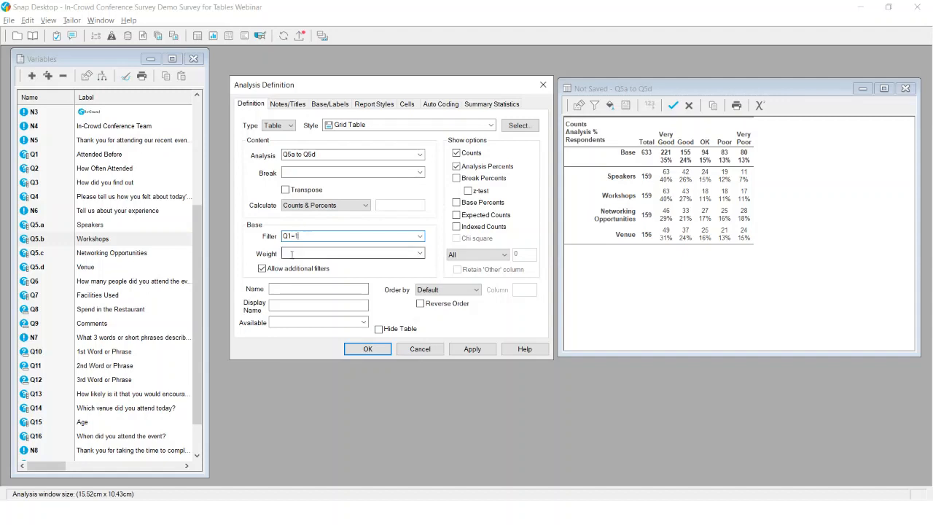
click(471, 350)
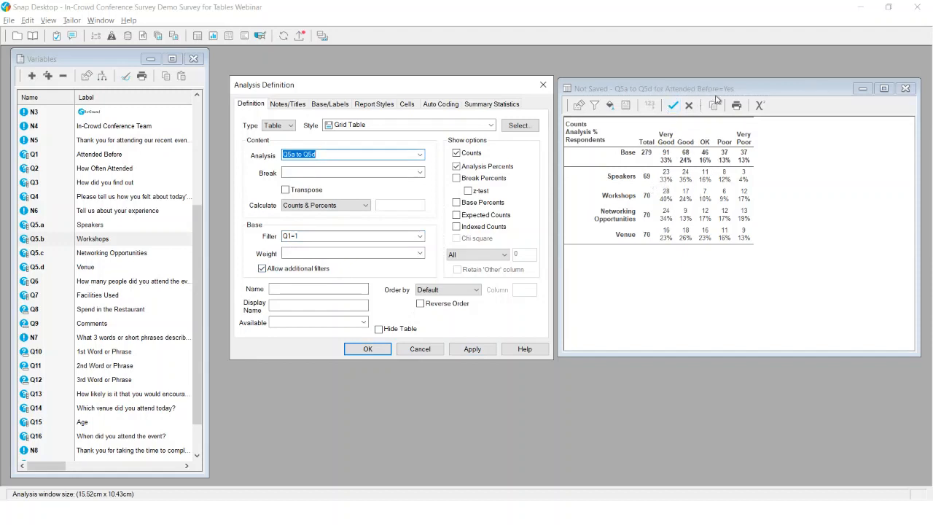
Change the table's filter expression to Q1=2 and apply it.
click(303, 235)
click(304, 236)
key(BackSpace)
text(2)
click(473, 348)
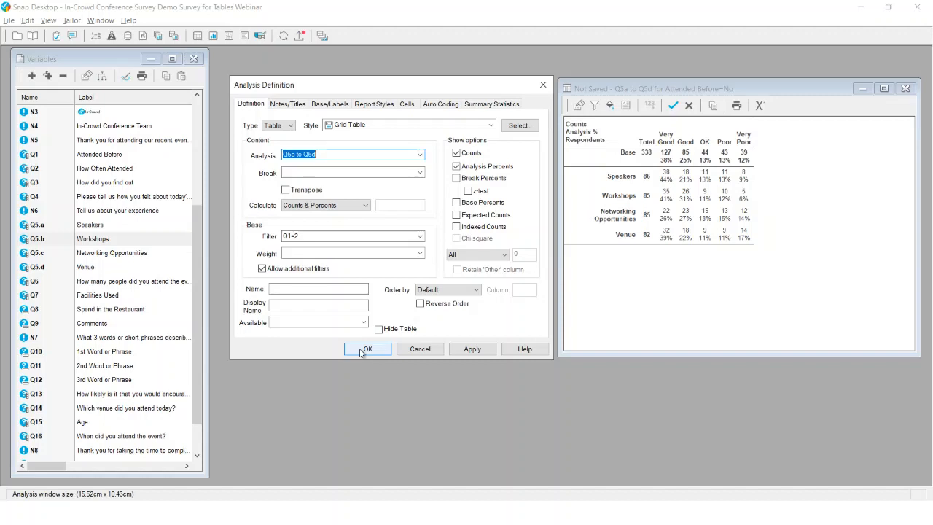
Name the filtered ratings analysis T5, save it and close its table.
click(278, 289)
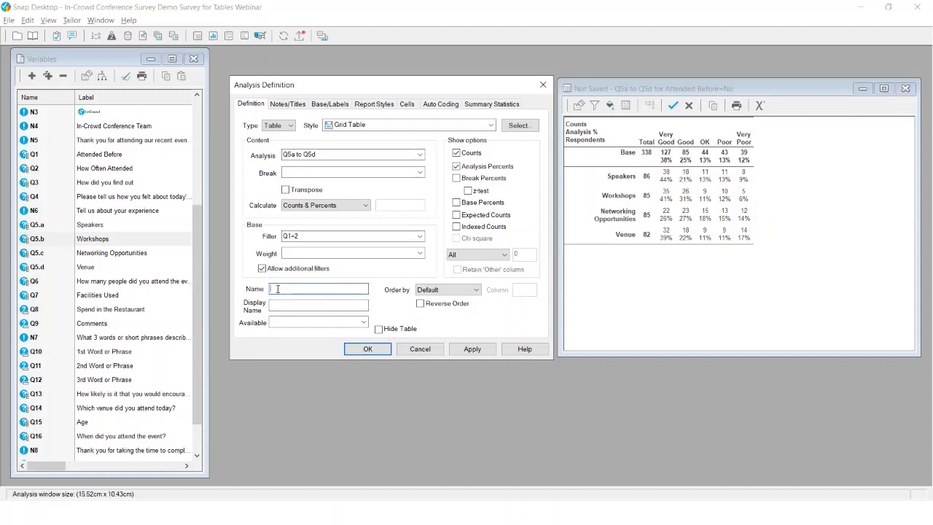
text(T5)
click(368, 349)
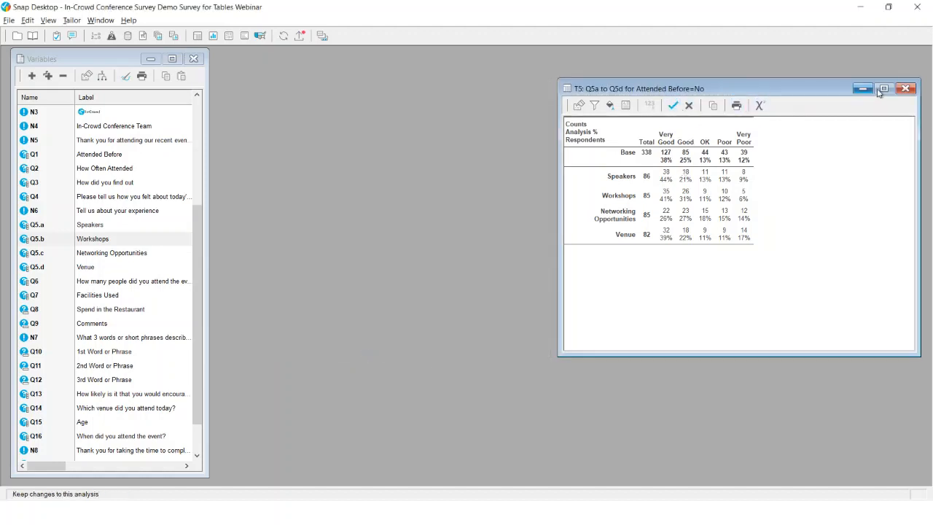
click(904, 89)
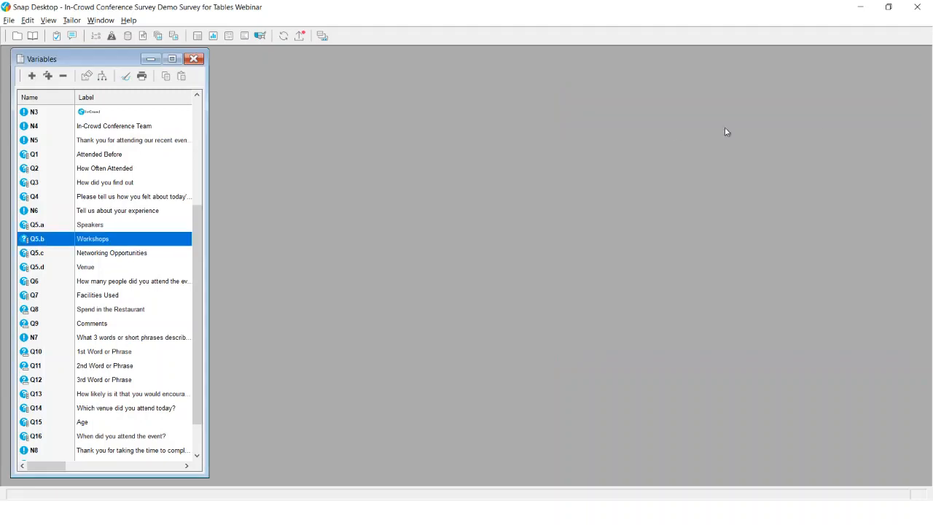
Open the list of saved analyses, place it beside the variables list and select the AN2 entry.
click(175, 38)
drag(155, 69, 431, 68)
click(327, 121)
click(325, 138)
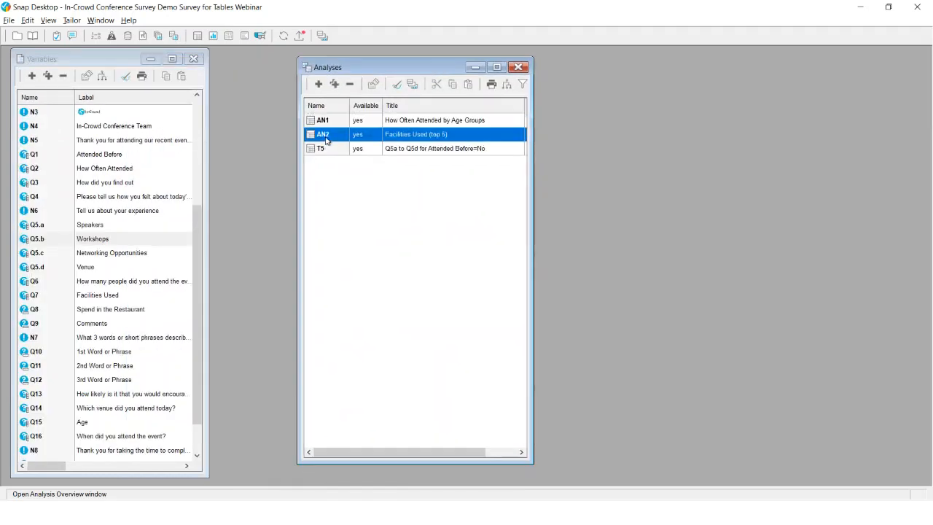
Rename analysis AN1, How Often Attended by Age Groups, as T2Age, then save and close it.
click(330, 122)
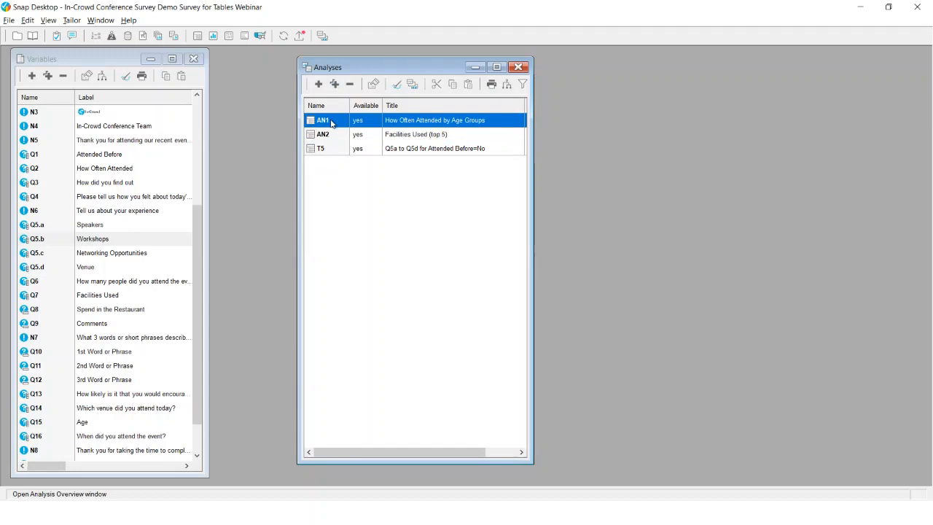
double_click(331, 123)
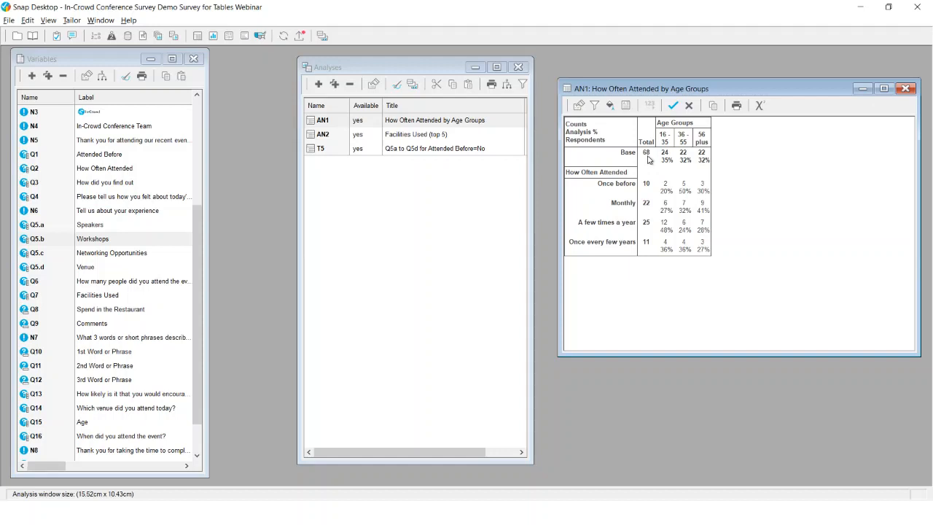
click(579, 107)
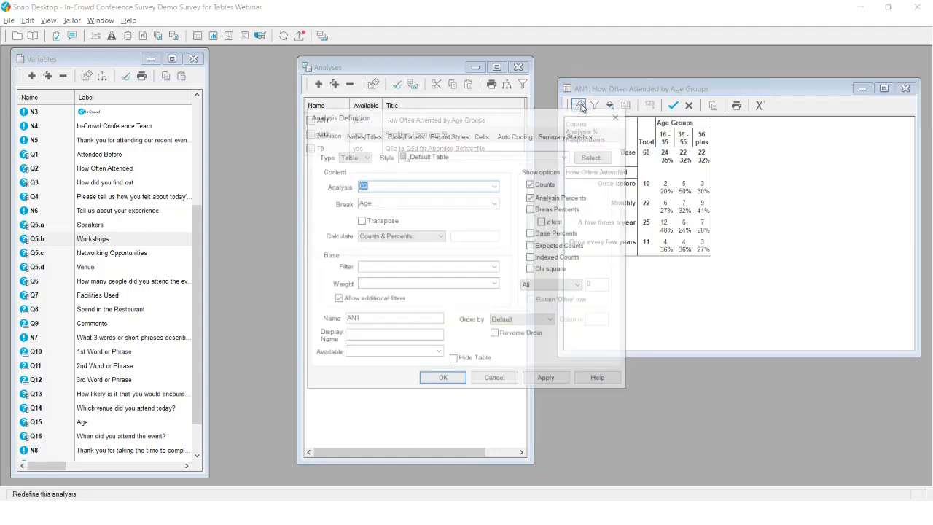
double_click(348, 319)
text(T)
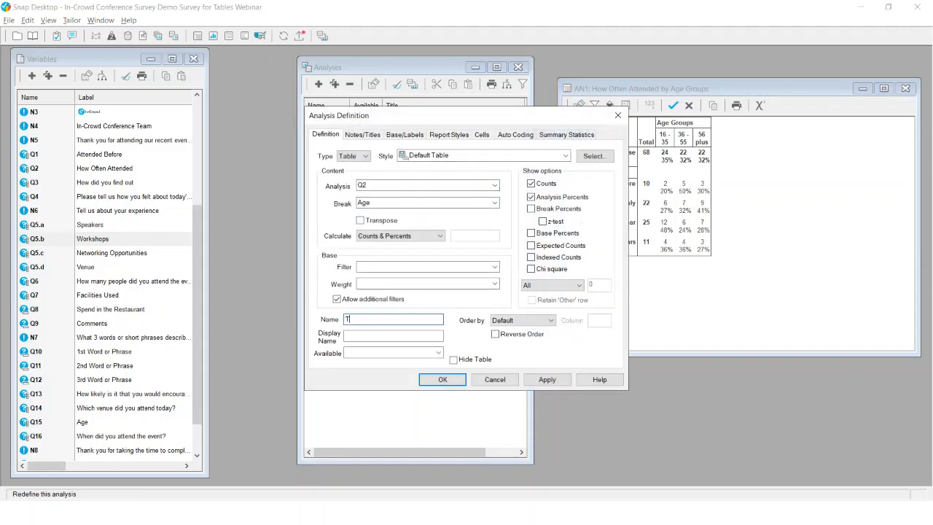
text(2Age)
click(433, 379)
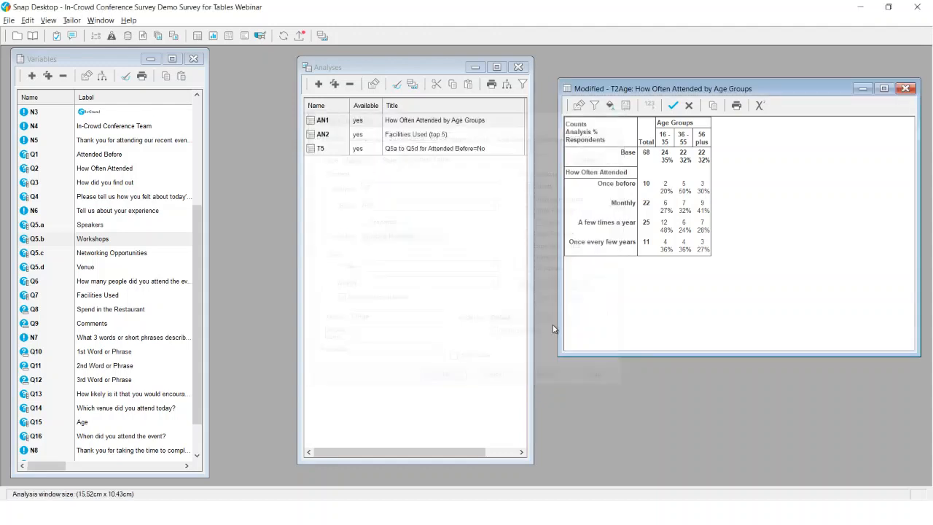
click(674, 106)
click(905, 88)
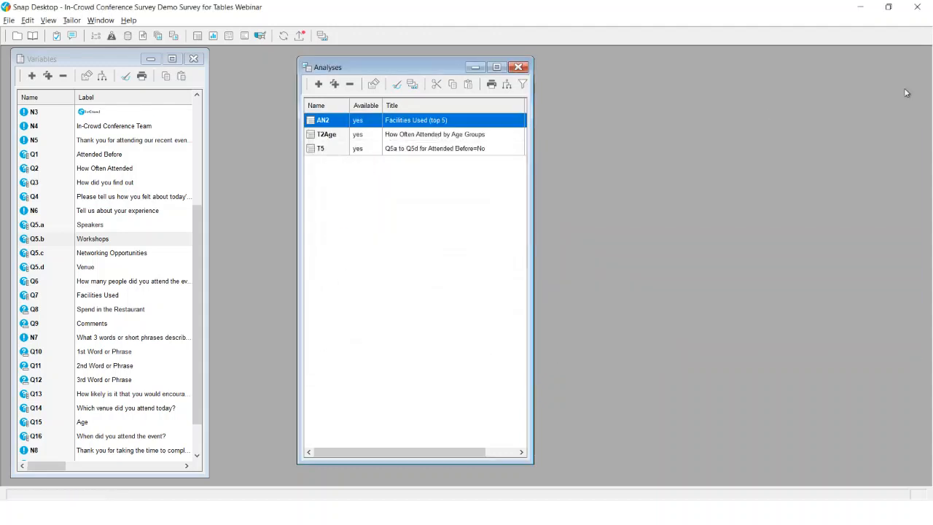
Rename analysis AN2, Facilities Used (top 5), as T7Ordered and save the change.
double_click(331, 122)
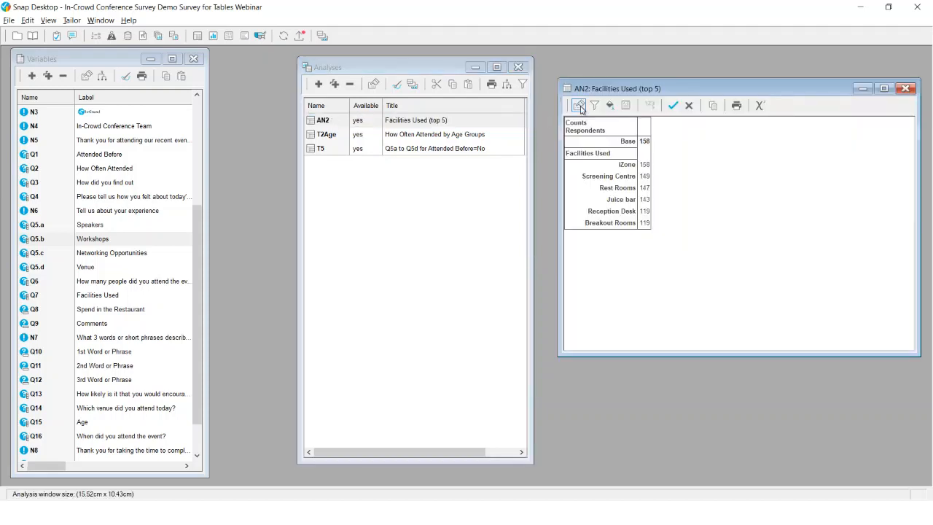
click(578, 107)
double_click(344, 318)
text(T)
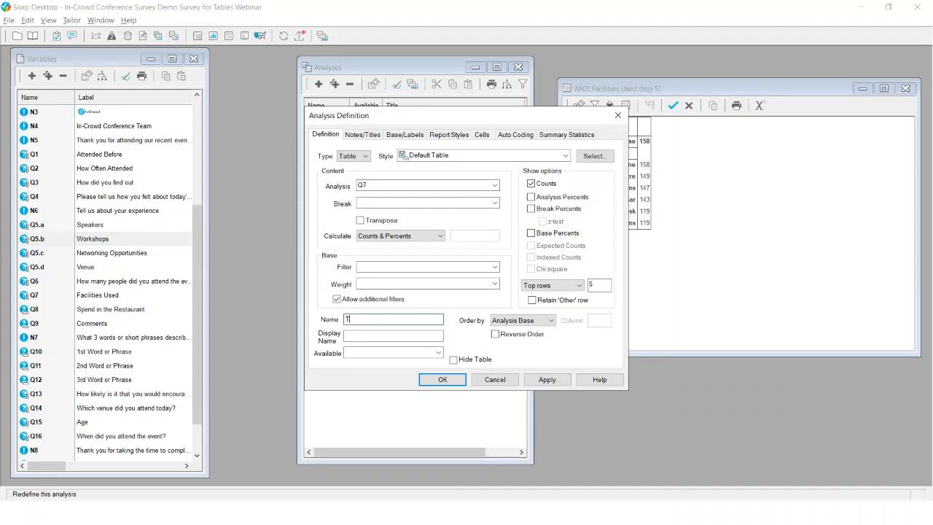
text(7Ordered)
click(436, 382)
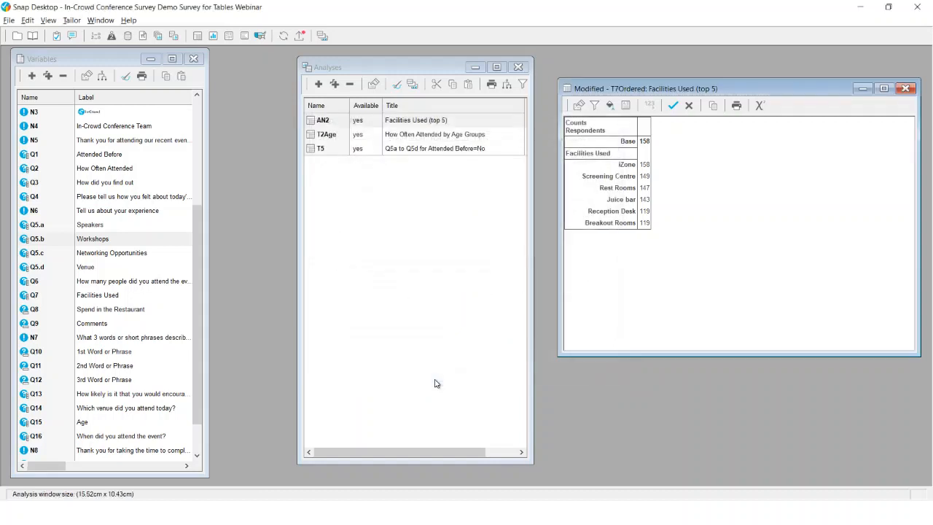
click(672, 106)
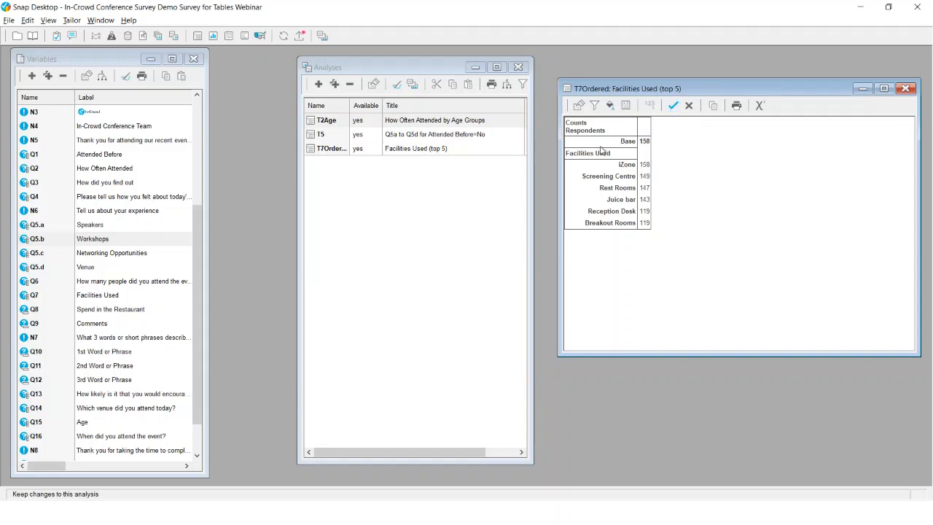
Widen the Name column of the analyses list to fit the full names and close the Facilities Used table.
click(363, 118)
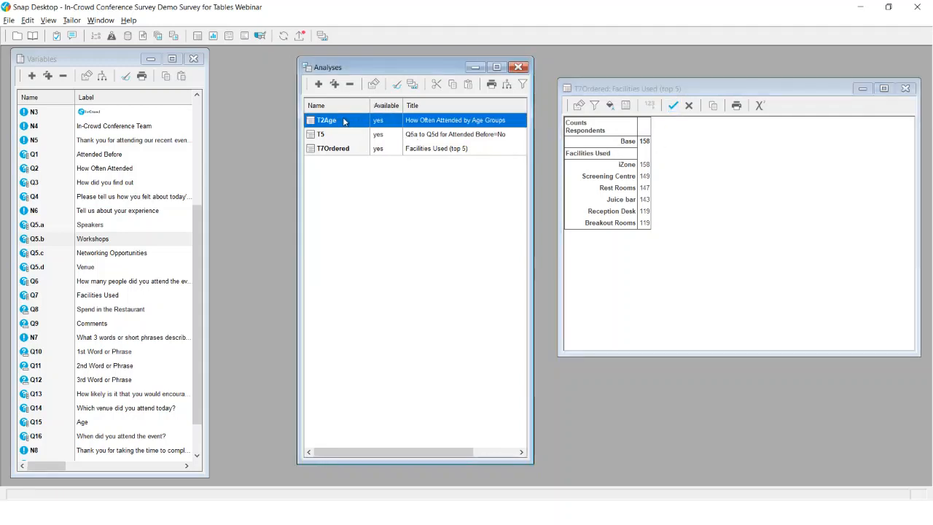
click(914, 90)
click(912, 89)
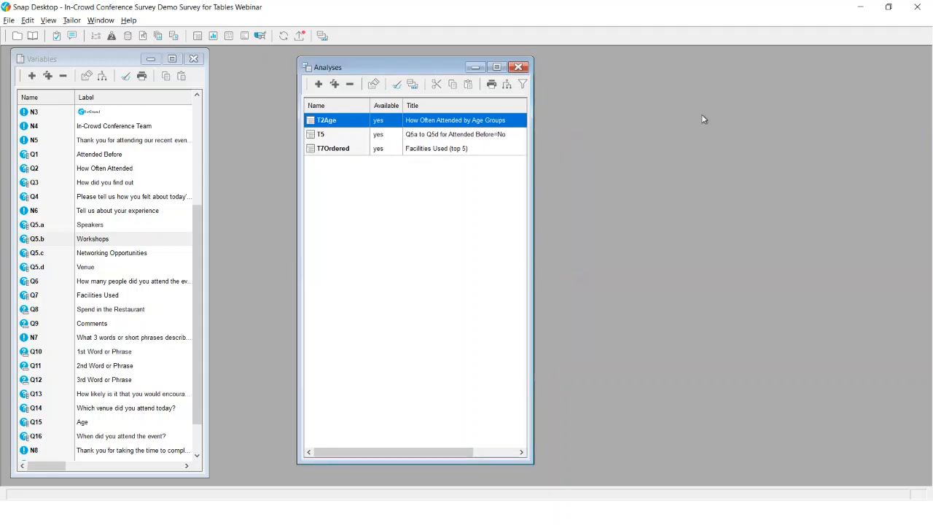
Reopen the T5 ratings analysis and highlight its Very Good column.
double_click(342, 136)
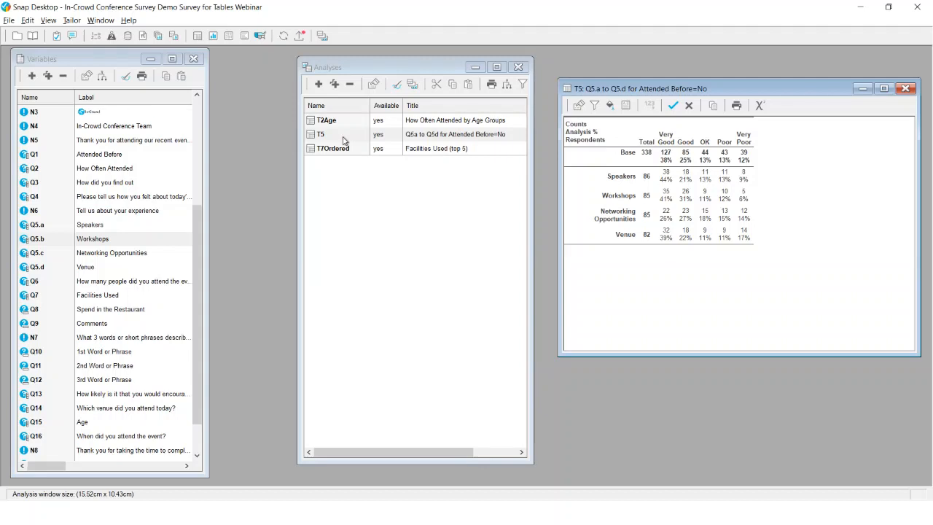
click(664, 158)
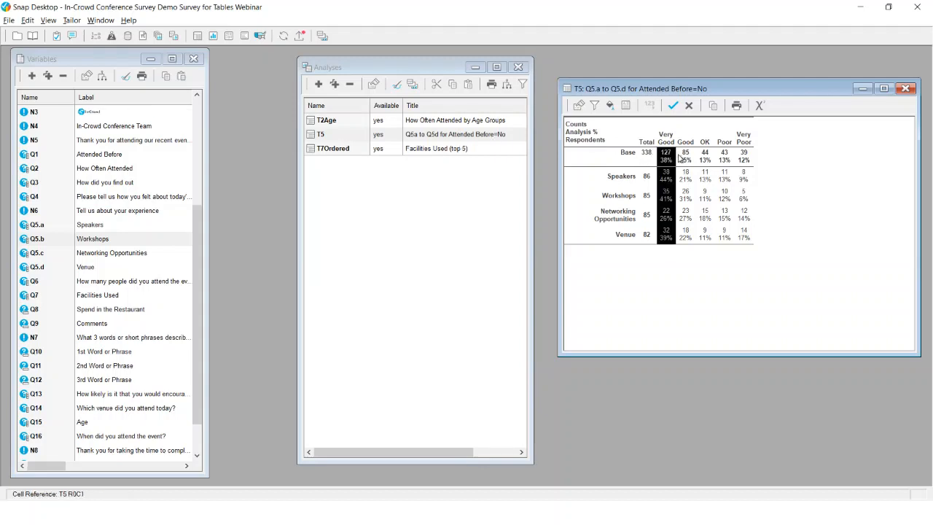
Highlight the Very Good to OK, Very Good with Good, and Poor with Very Poor columns of the T5 table, then clear the selection.
shift+click(682, 157)
click(723, 157)
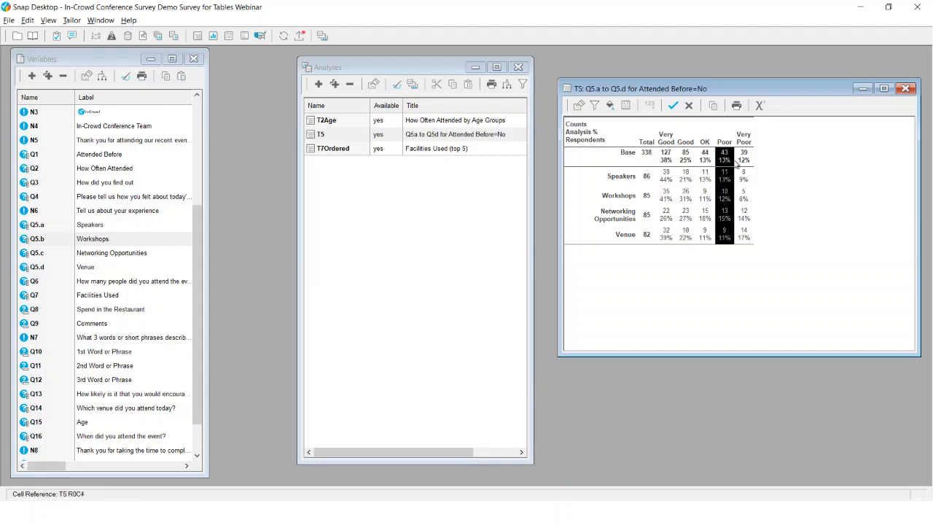
shift+click(743, 157)
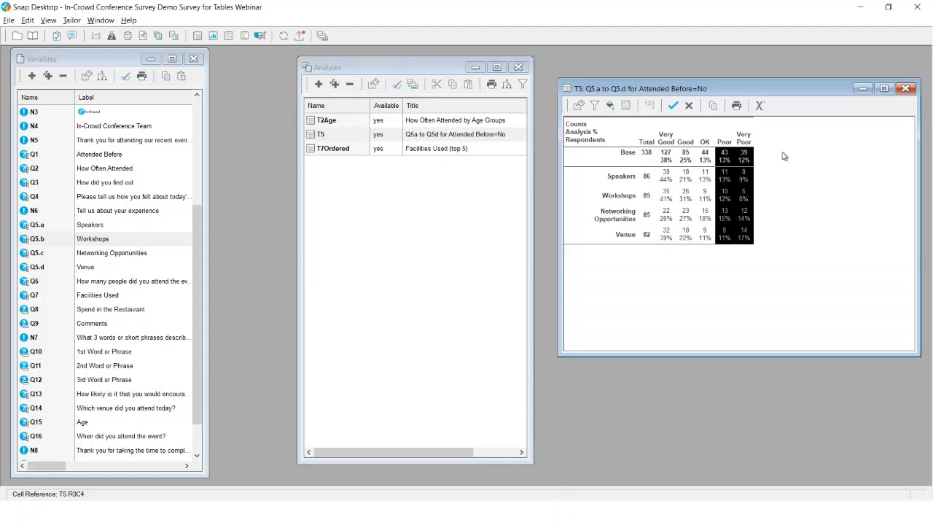
click(666, 161)
shift+click(704, 160)
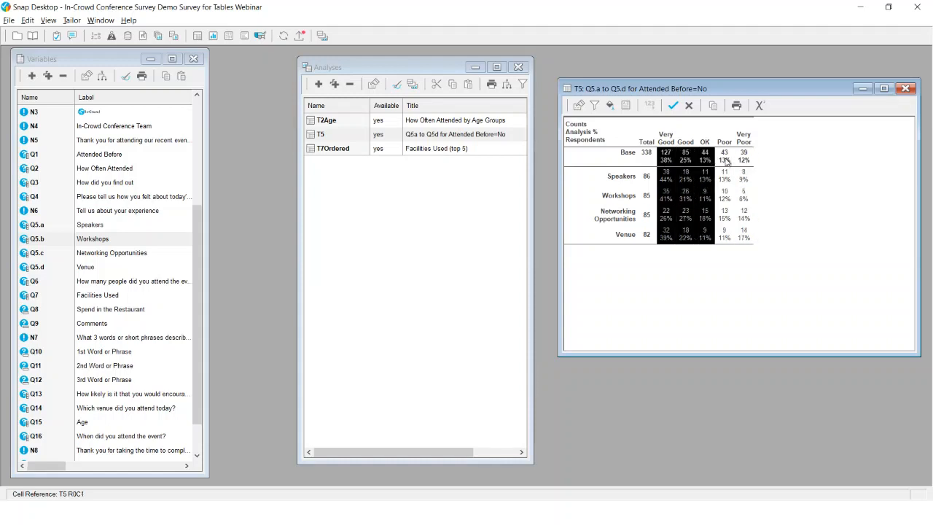
drag(726, 161, 741, 160)
click(666, 164)
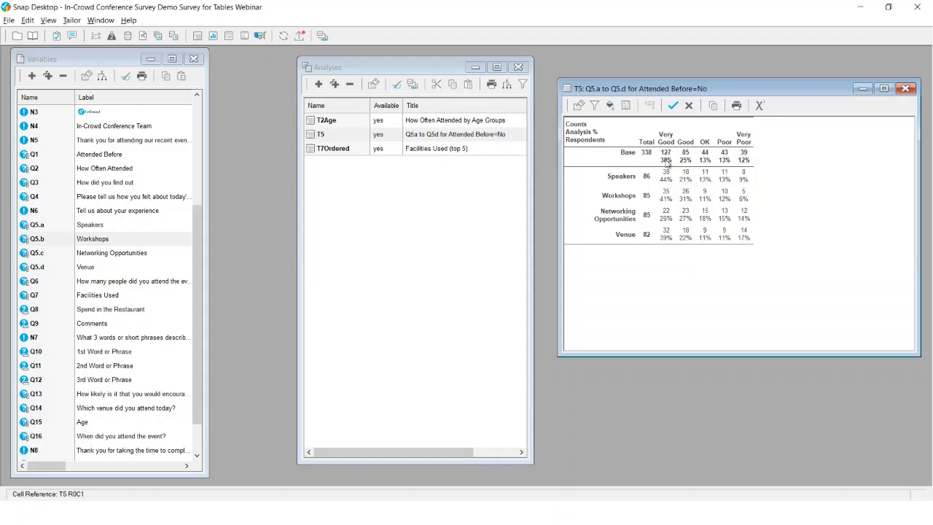
drag(666, 163, 677, 162)
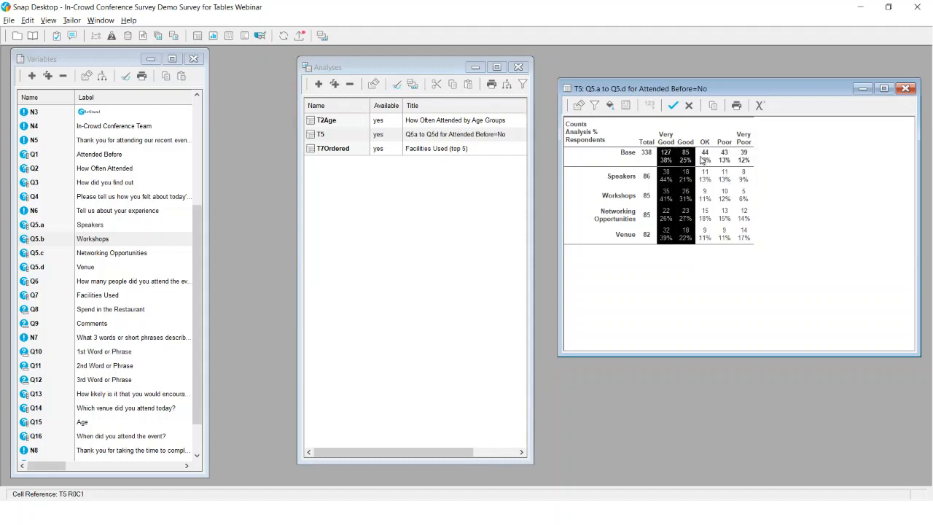
click(704, 160)
click(730, 156)
drag(729, 157, 742, 158)
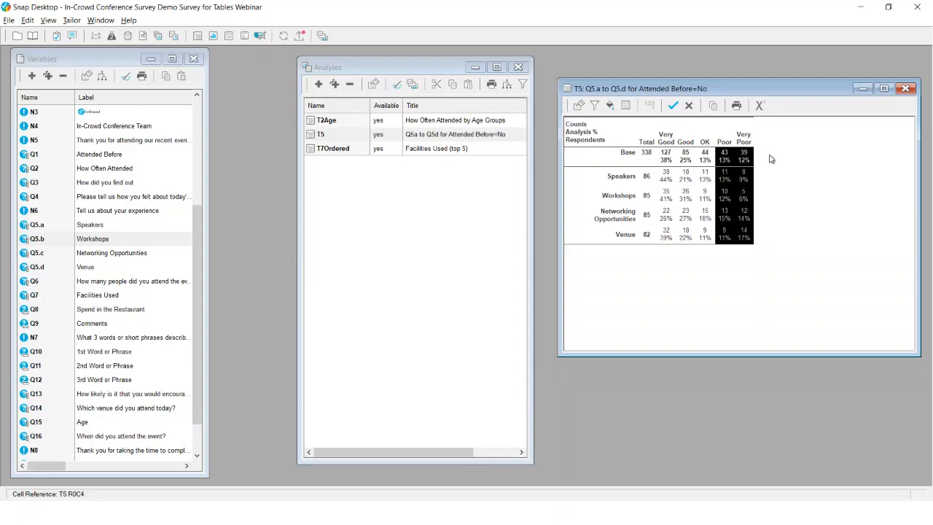
click(770, 159)
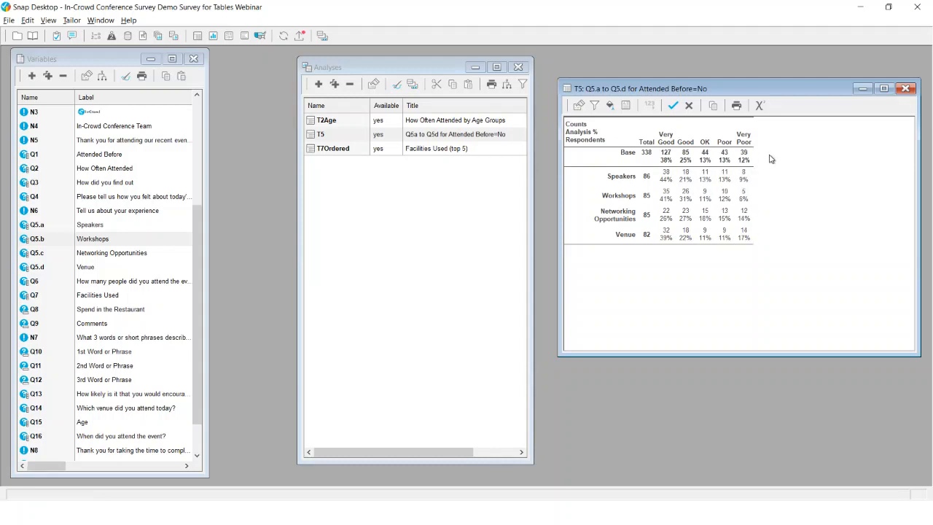
Highlight the Very Good, Good and Very Poor columns one at a time by their labels, then clear the selection.
click(668, 143)
click(686, 143)
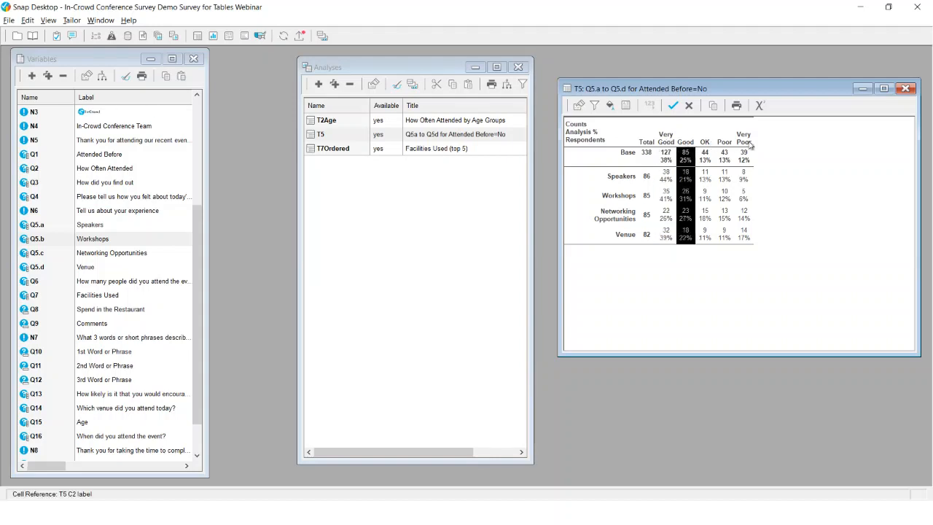
click(749, 143)
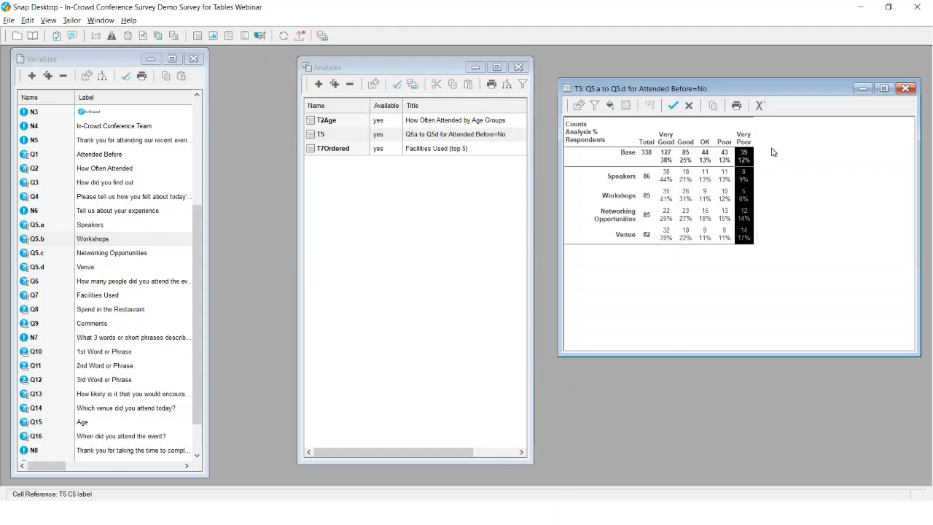
click(773, 152)
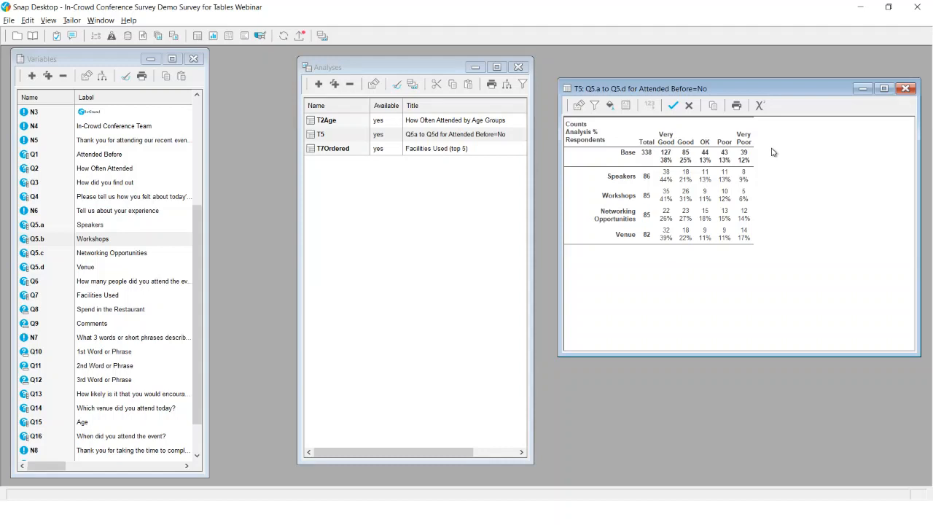
Close the T5 ratings table and the list of analyses.
click(903, 89)
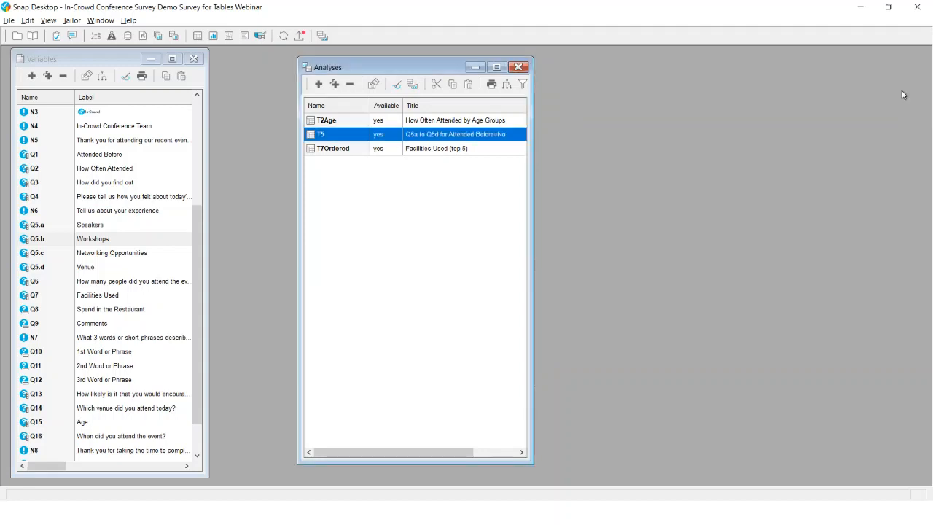
click(518, 67)
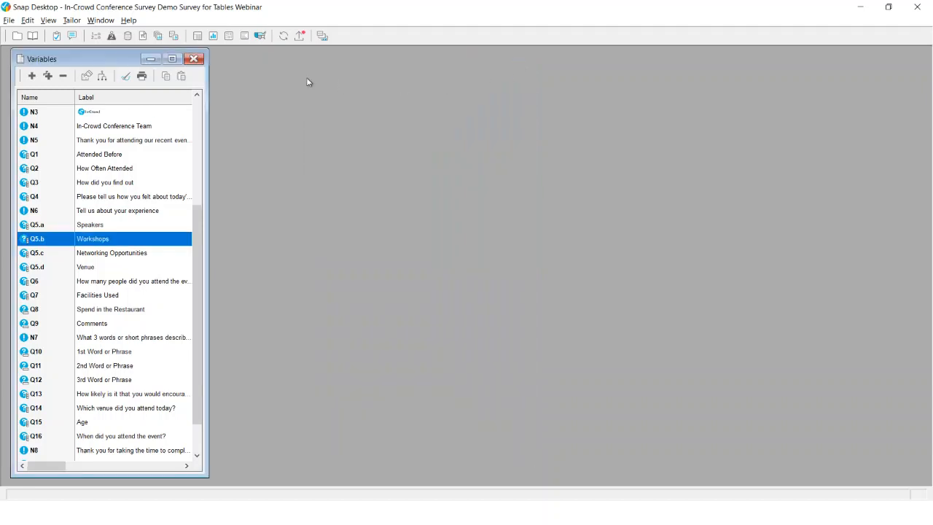
Create a new table analysis of Q8, Spend in the Restaurant, in the Default Table style and apply it.
click(52, 311)
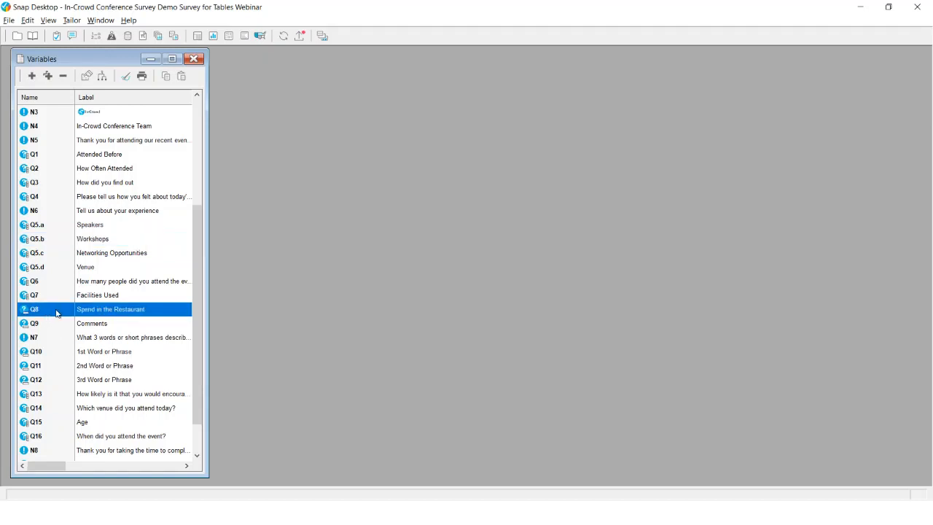
click(197, 36)
drag(384, 118, 306, 88)
click(346, 128)
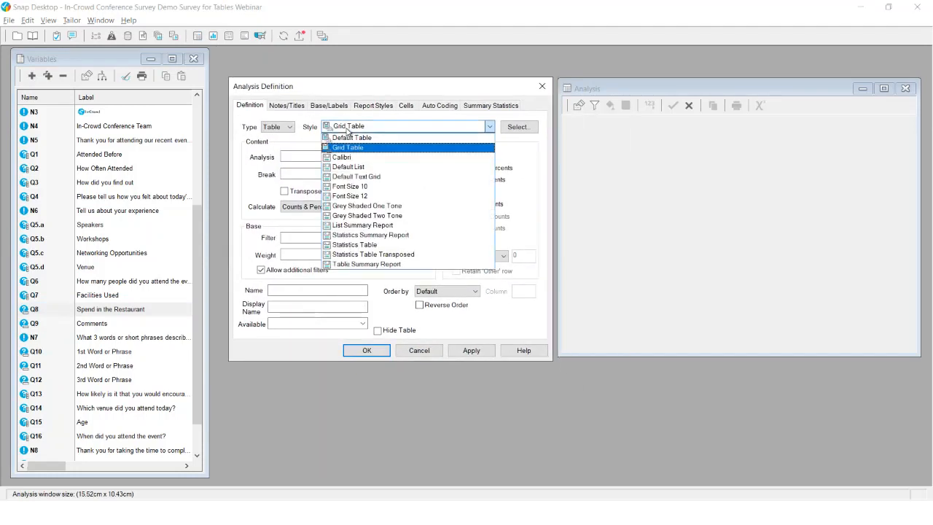
click(352, 138)
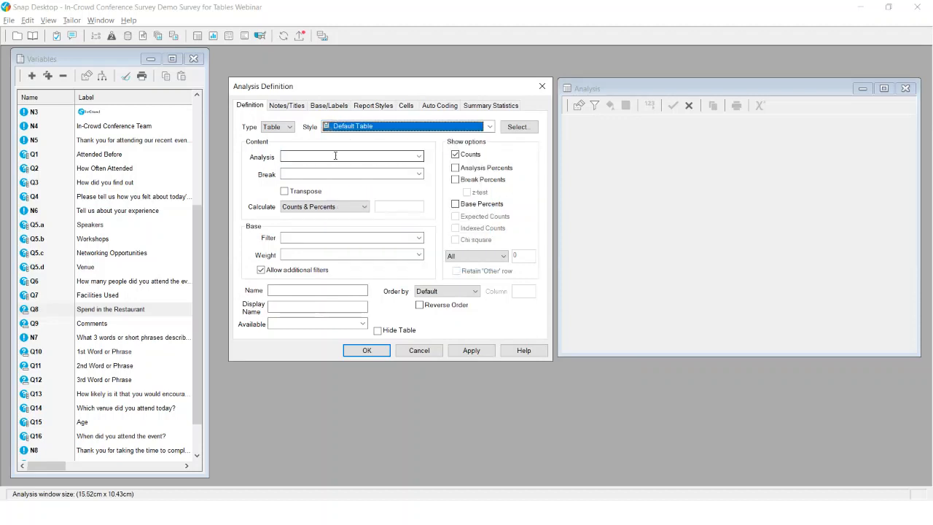
click(335, 156)
text(Q8)
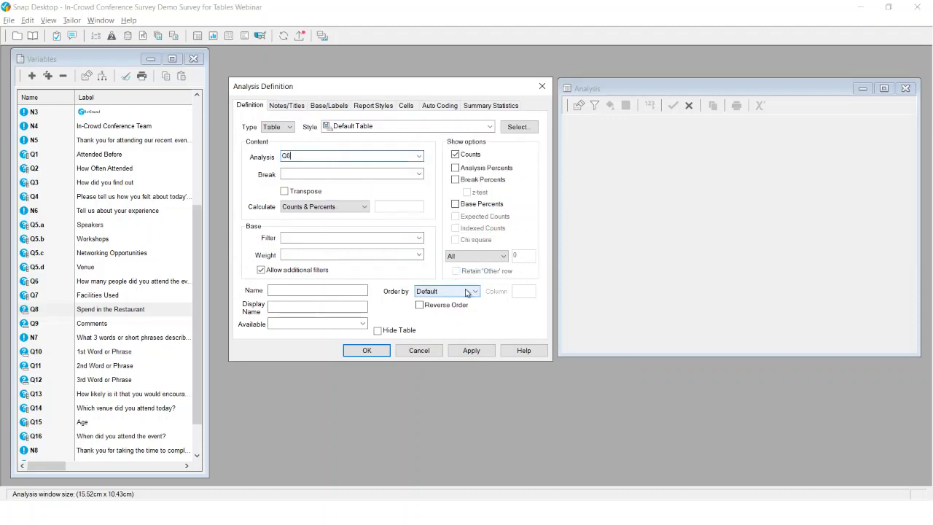
click(470, 350)
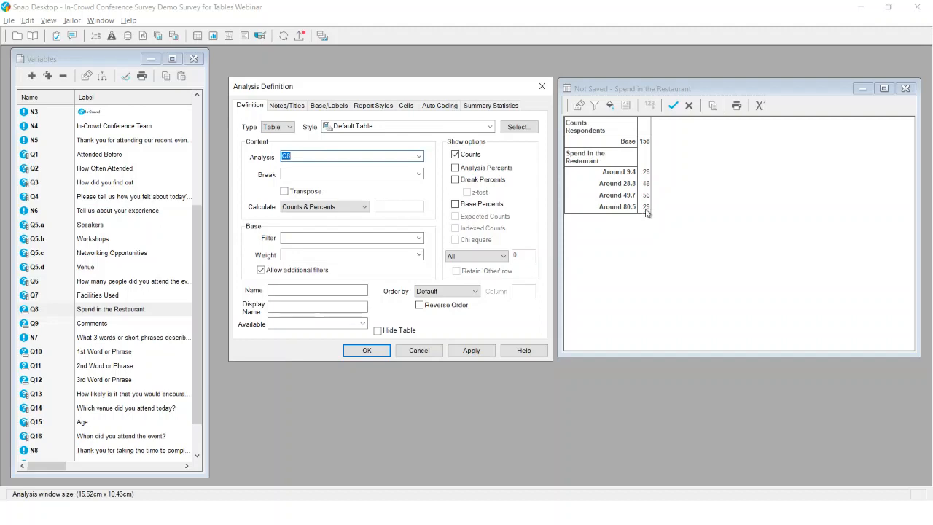
Examine the automatically clustered spend rows of the restaurant table.
click(618, 175)
click(616, 187)
click(617, 197)
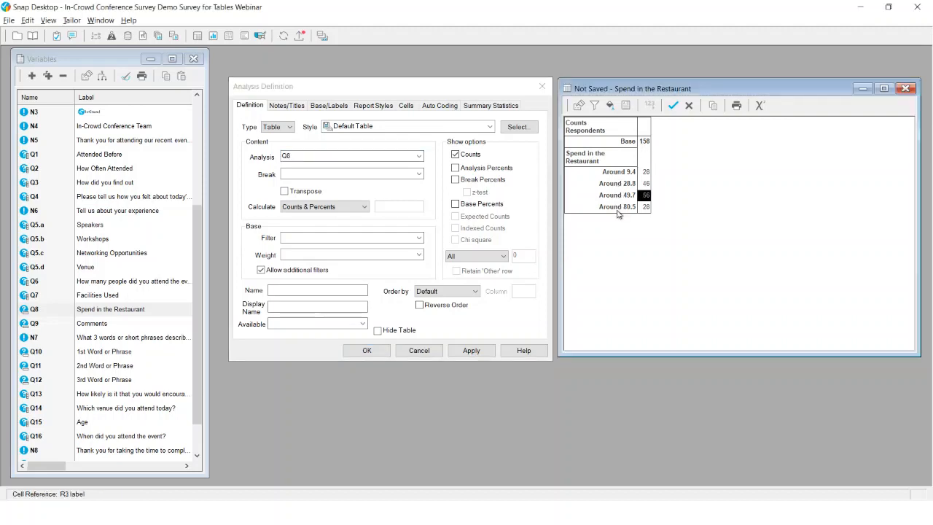
click(617, 209)
click(624, 174)
click(619, 186)
Set the auto coding of quantity variables to Values, apply it, and look through the individual spend values.
click(436, 106)
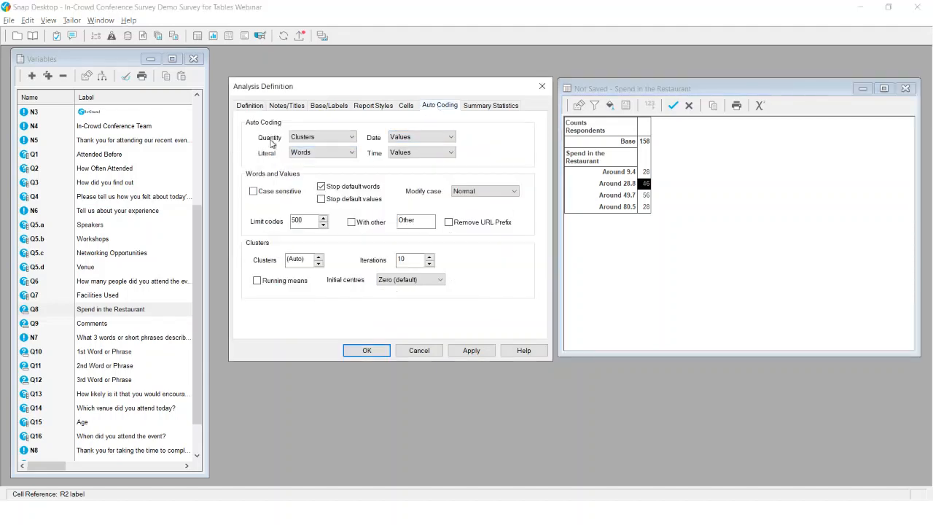
click(311, 142)
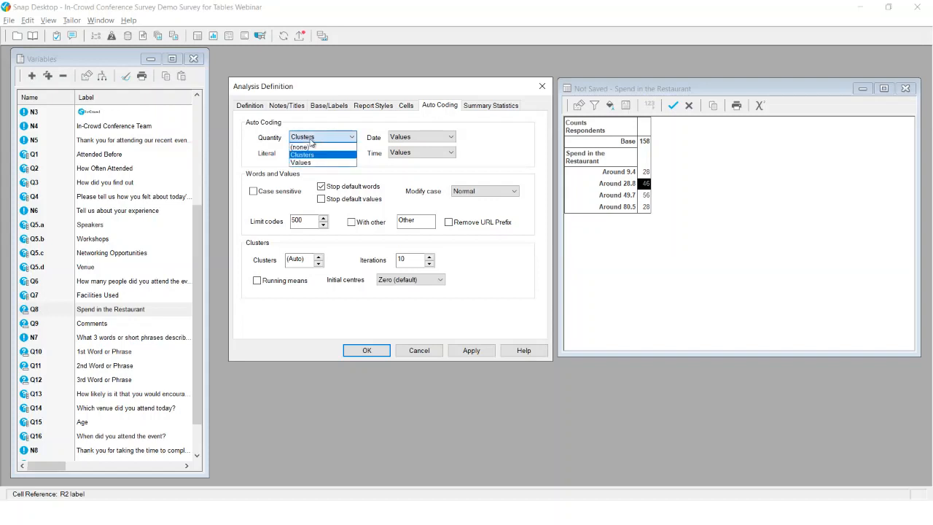
click(311, 163)
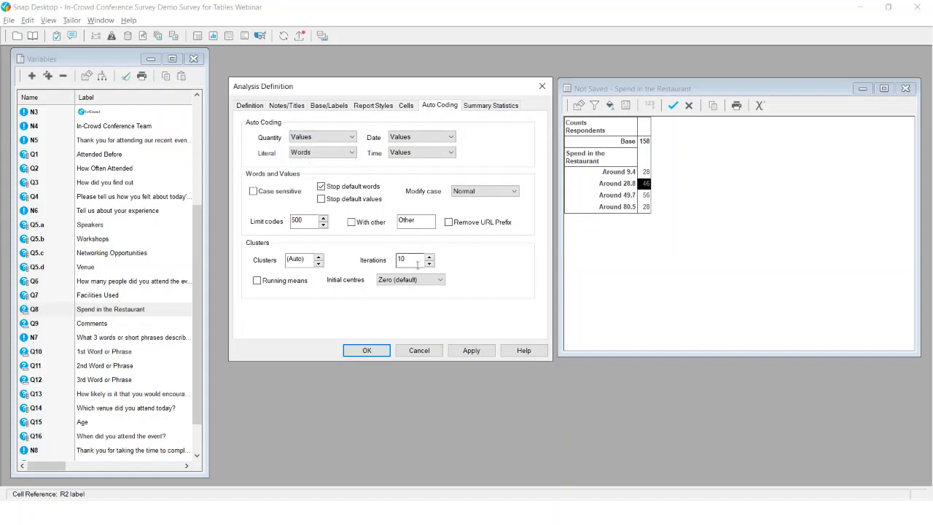
click(473, 354)
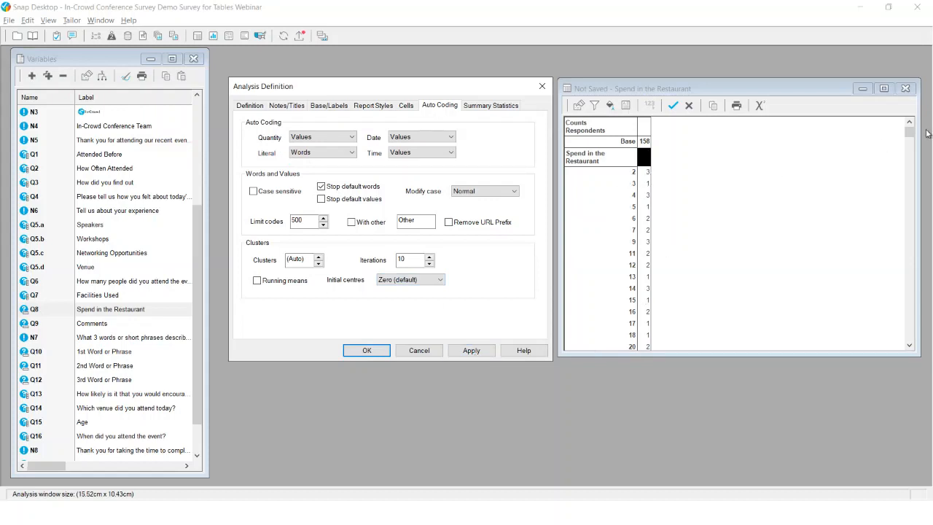
drag(909, 140, 910, 335)
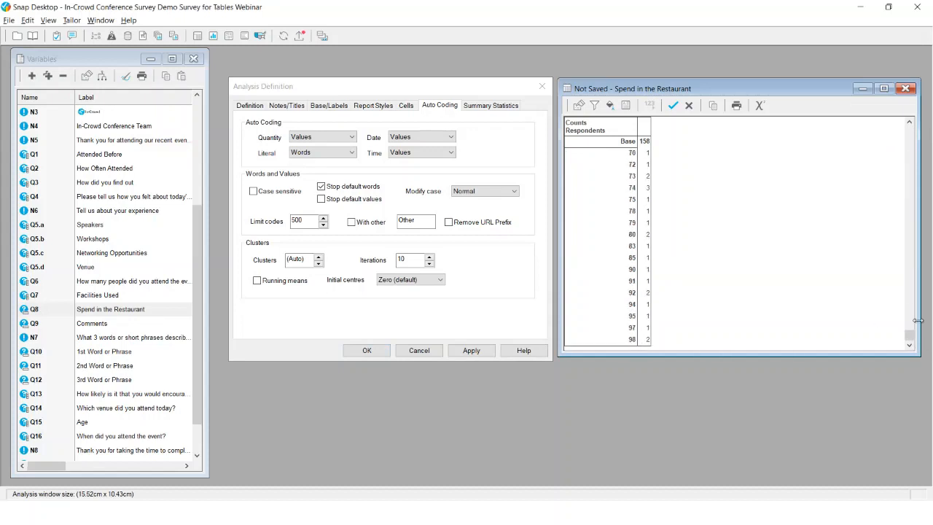
drag(910, 336, 910, 129)
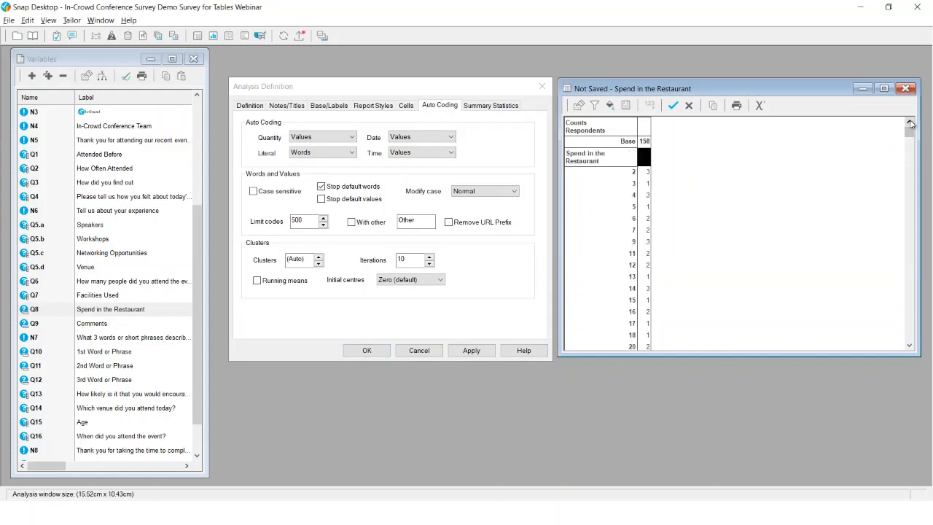
Set the auto coding of quantity variables to (none) and apply it to the restaurant spend table.
click(335, 137)
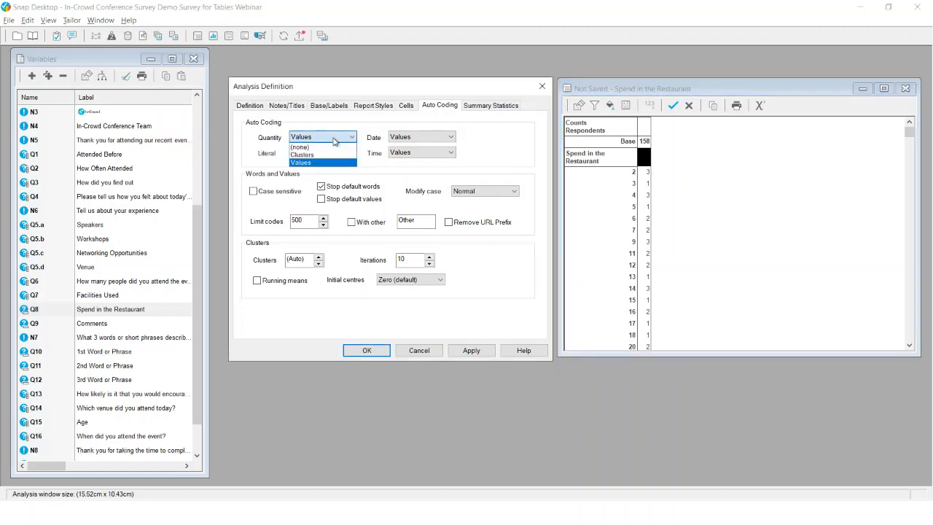
click(331, 148)
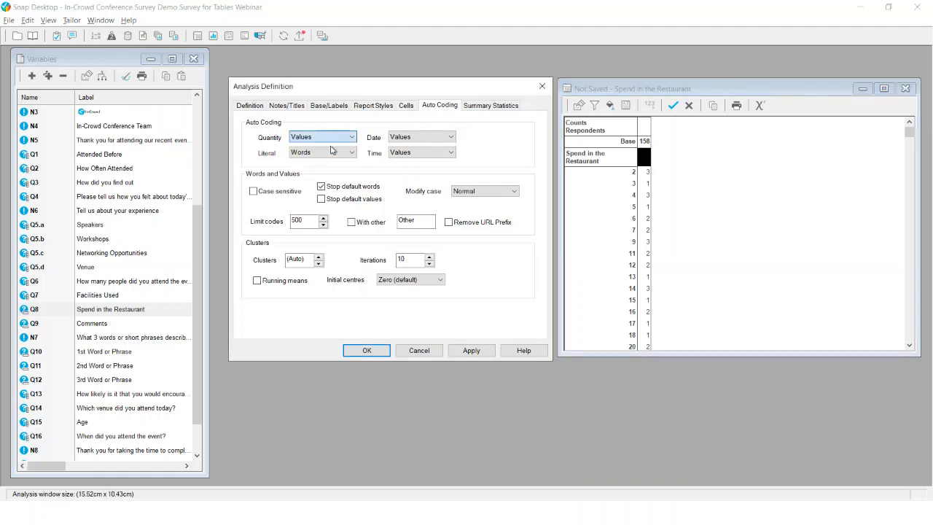
click(470, 351)
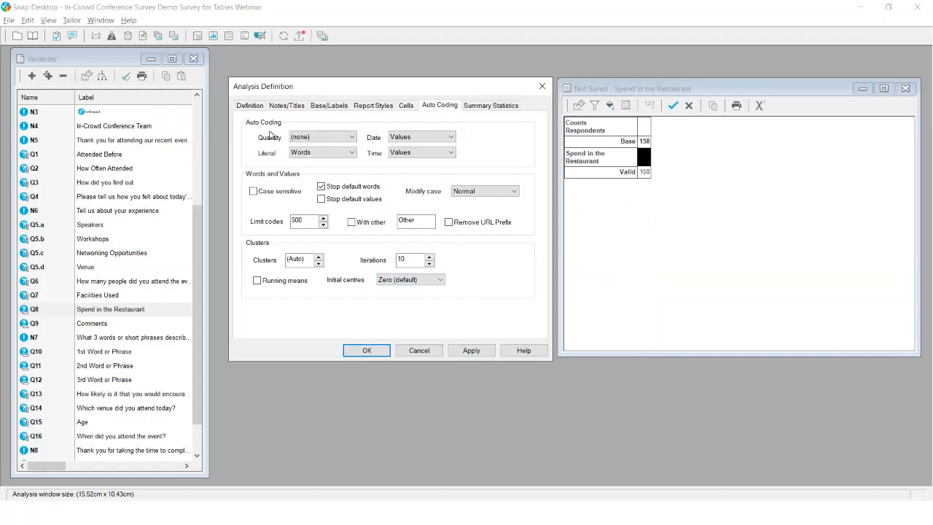
Set the break of the Q8 analysis to Statistics table and apply it.
click(248, 105)
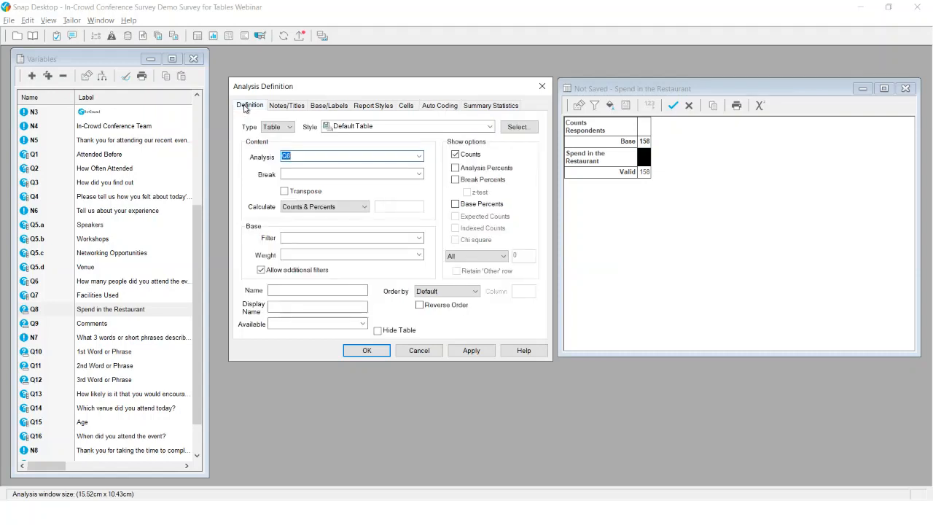
click(419, 174)
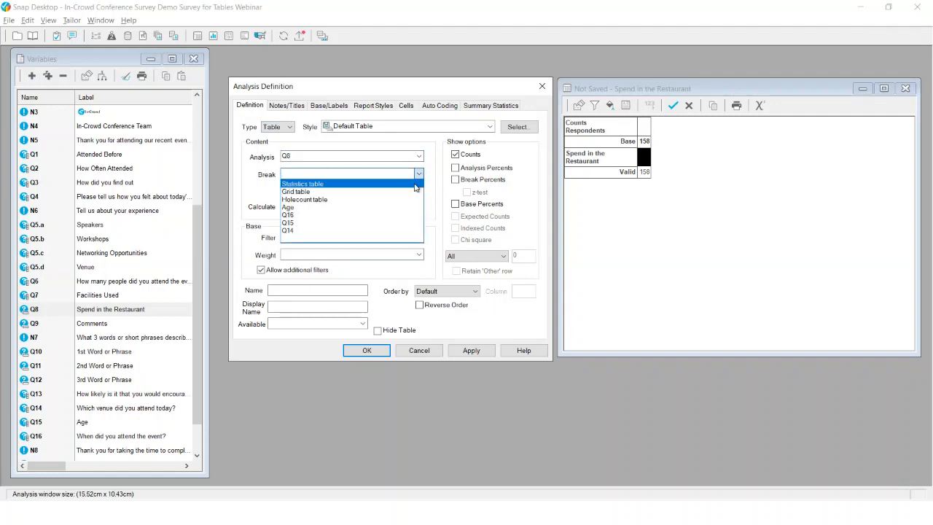
click(414, 184)
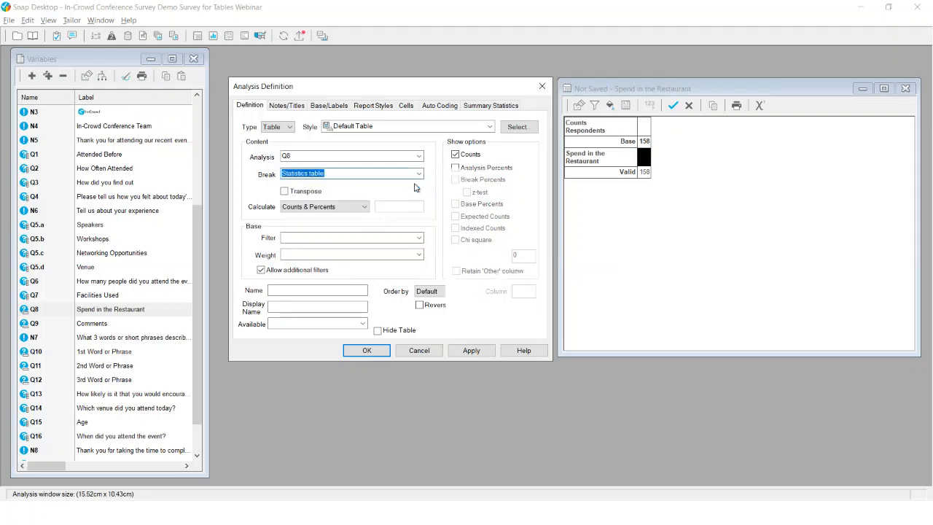
click(489, 355)
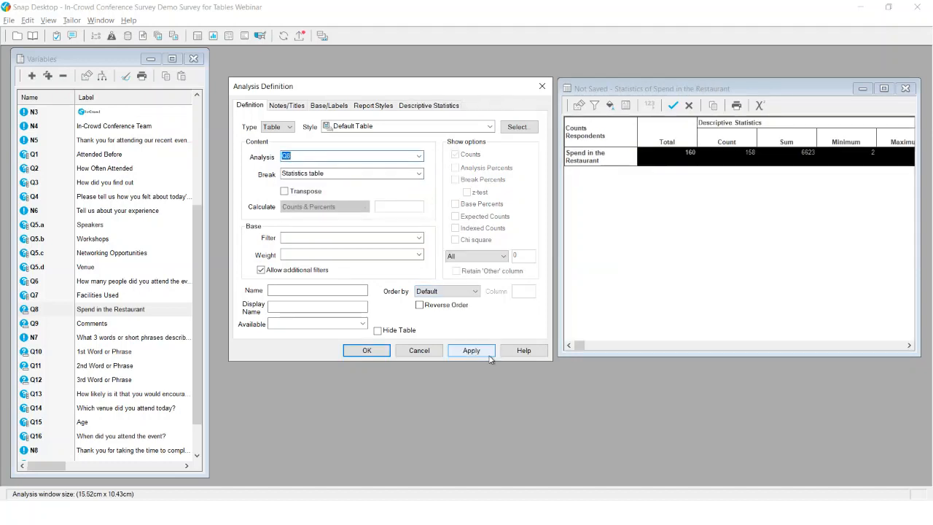
Transpose the Q8 statistics table so the descriptive statistics run down the rows, and apply it.
mouse_move(579, 346)
mouse_down()
mouse_move(895, 363)
mouse_move(568, 353)
mouse_up()
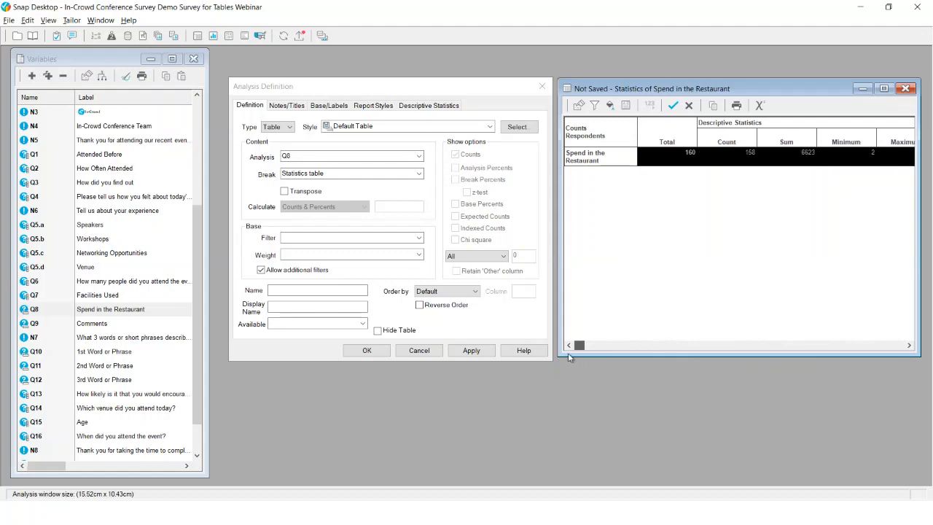
click(316, 155)
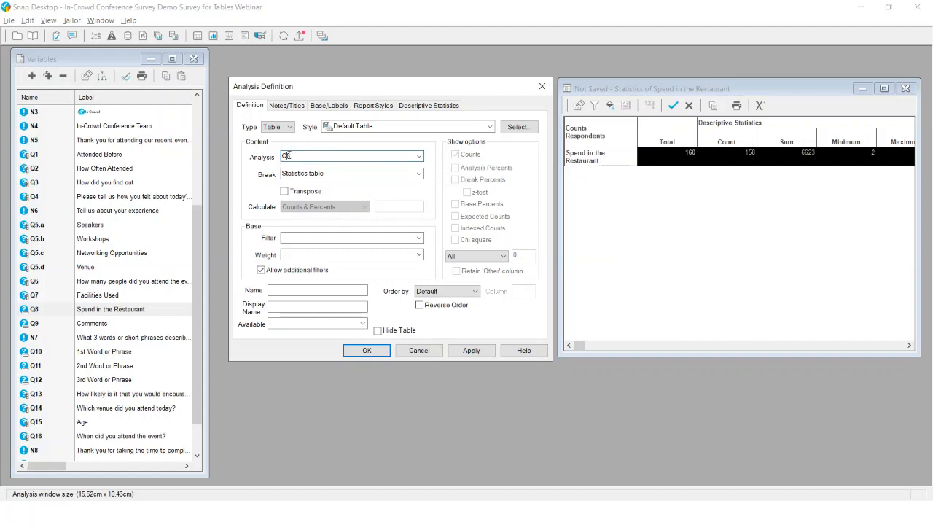
key(Tab)
key(shift+Tab)
click(284, 192)
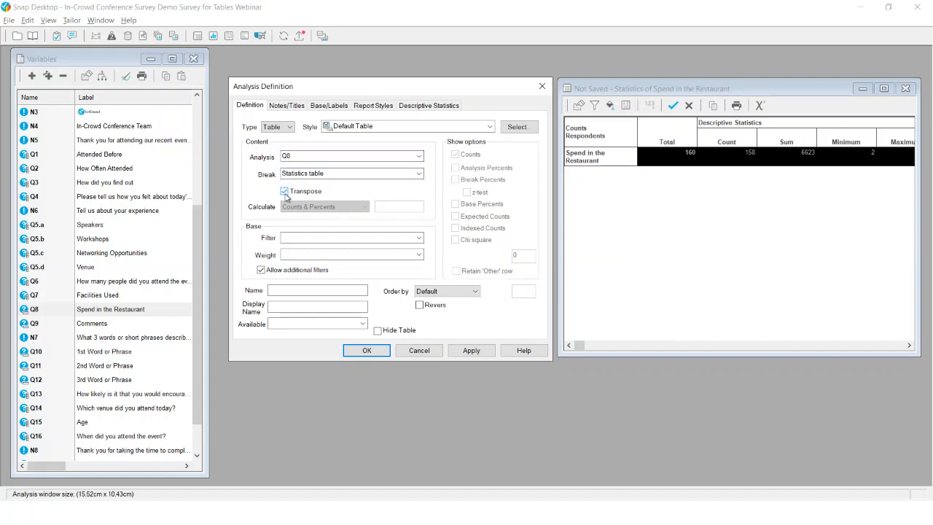
click(483, 351)
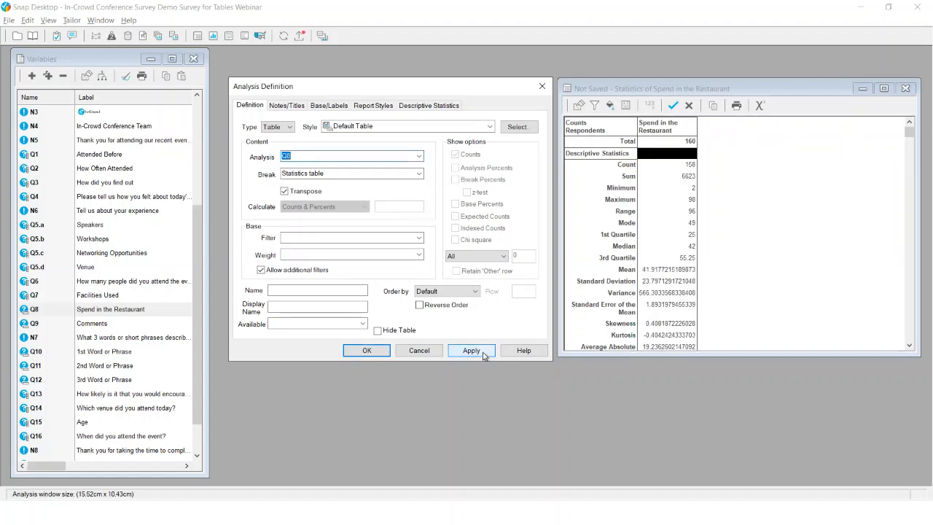
Enlarge the statistics table window to show every row and examine the values from Variance to Sample Variance.
drag(568, 357, 568, 410)
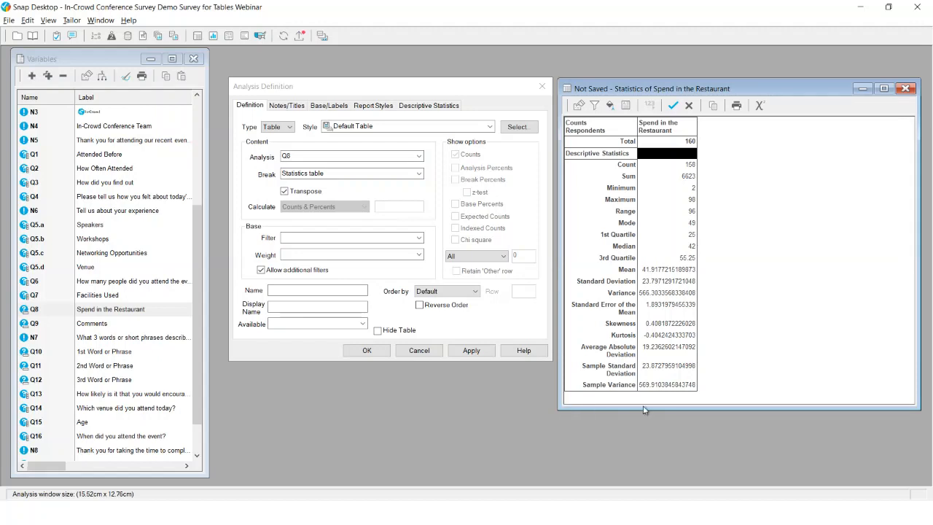
click(678, 295)
drag(678, 303, 744, 374)
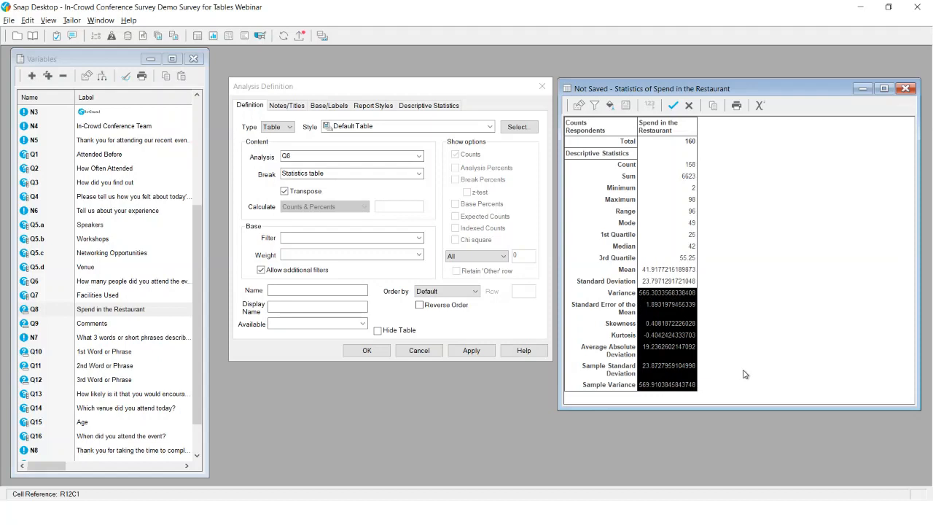
click(744, 374)
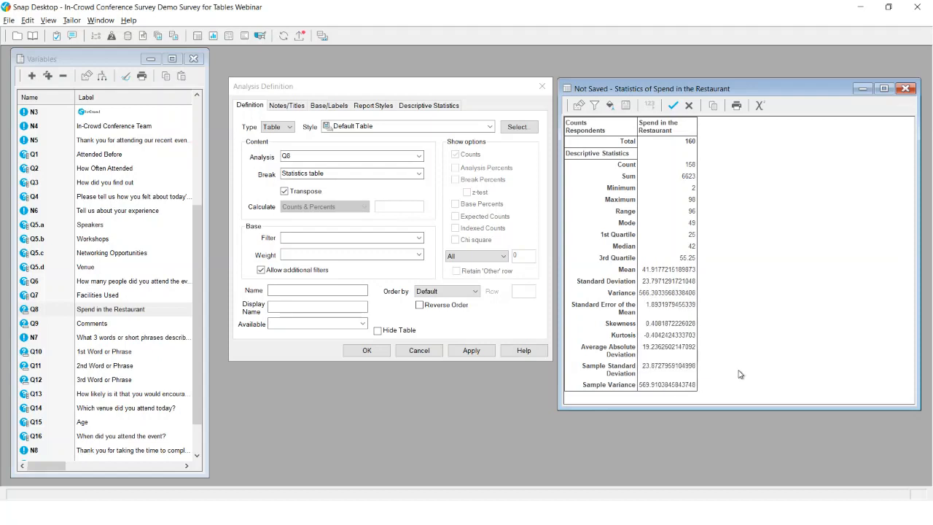
Remove 1st Quartile, 3rd Quartile, Standard Deviation, Variance, Skewness, Kurtosis, Average Absolute Deviation, Sample Standard Deviation and Sample Variance from the used descriptive statistics.
click(428, 107)
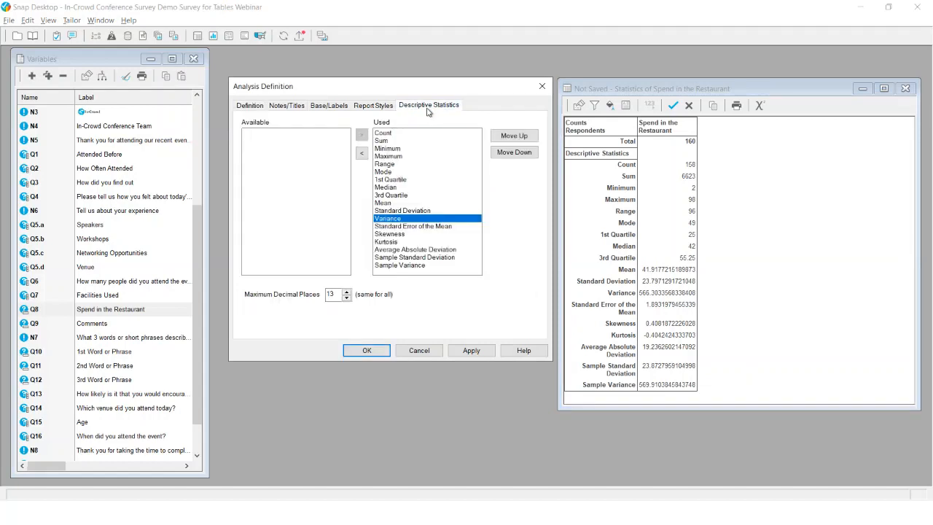
click(414, 211)
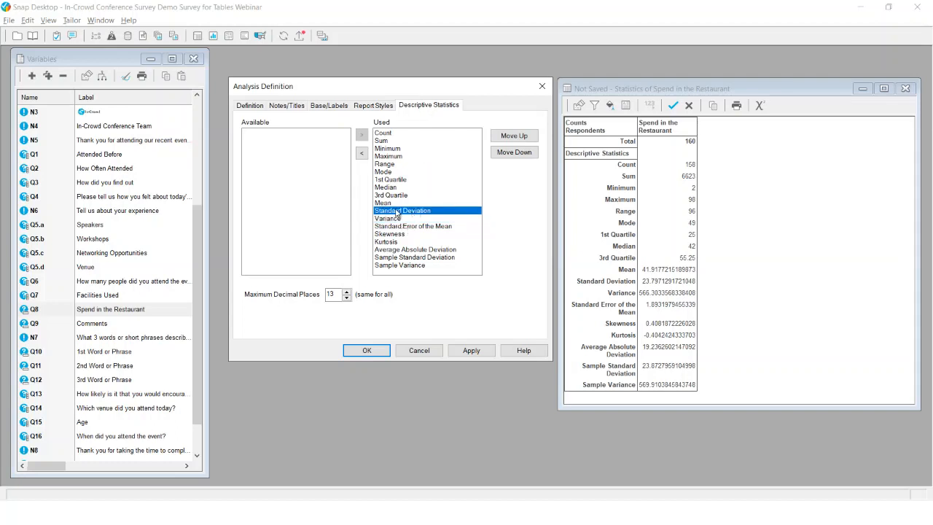
double_click(397, 218)
double_click(397, 211)
click(396, 219)
shift+click(395, 249)
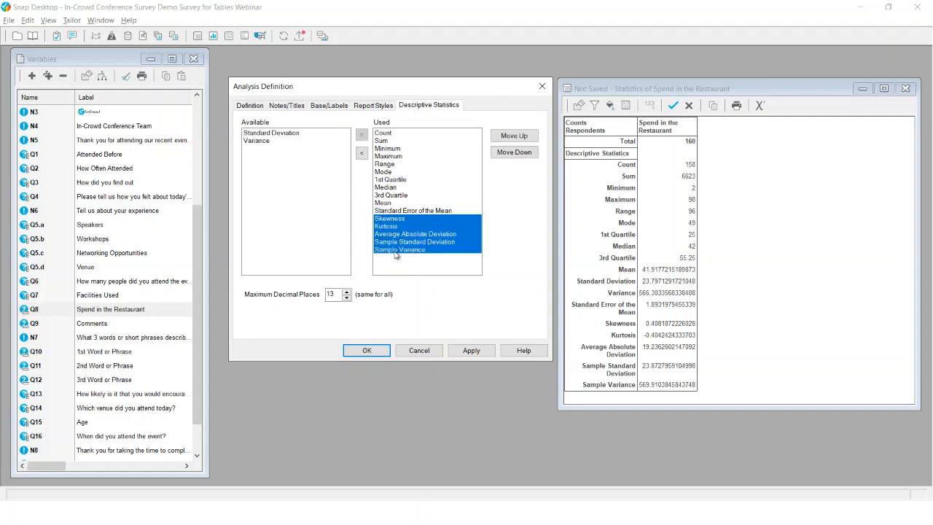
click(361, 155)
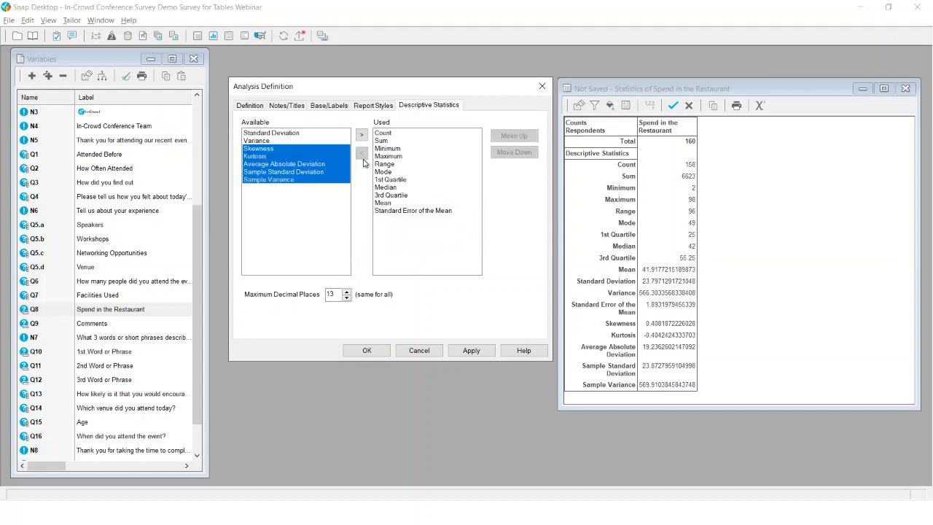
double_click(386, 180)
double_click(386, 188)
Set the maximum decimal places of the descriptive statistics to 2 and apply the changes to the table.
double_click(335, 298)
text(2)
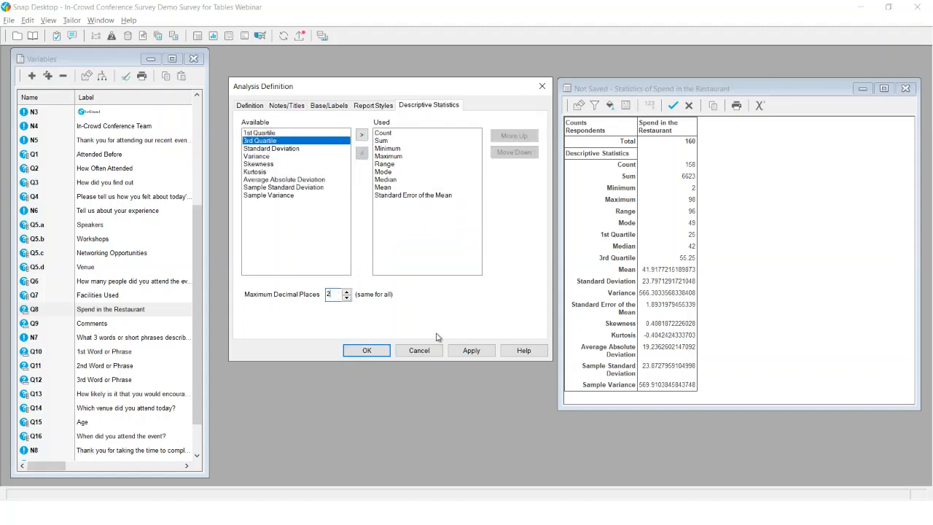
click(463, 352)
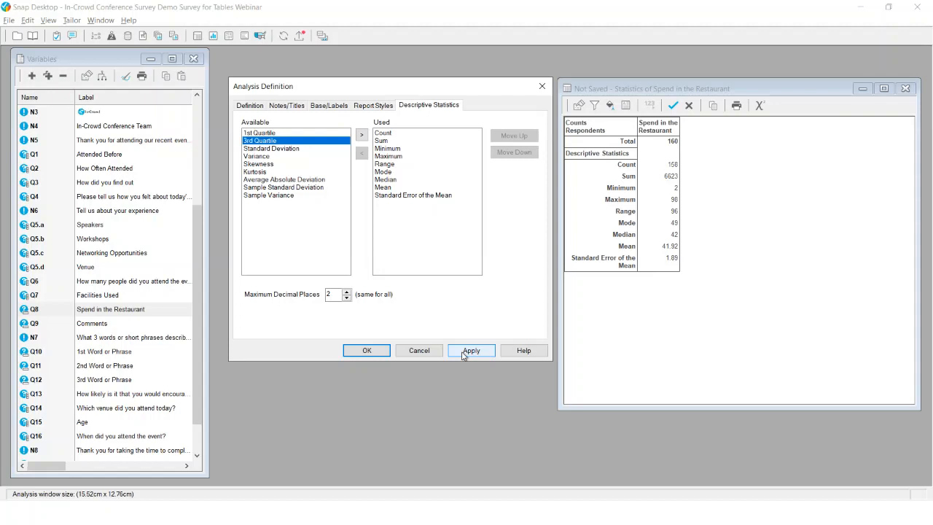
Change the style of the Q8 statistics table to Statistics Table Transposed and apply it.
click(250, 106)
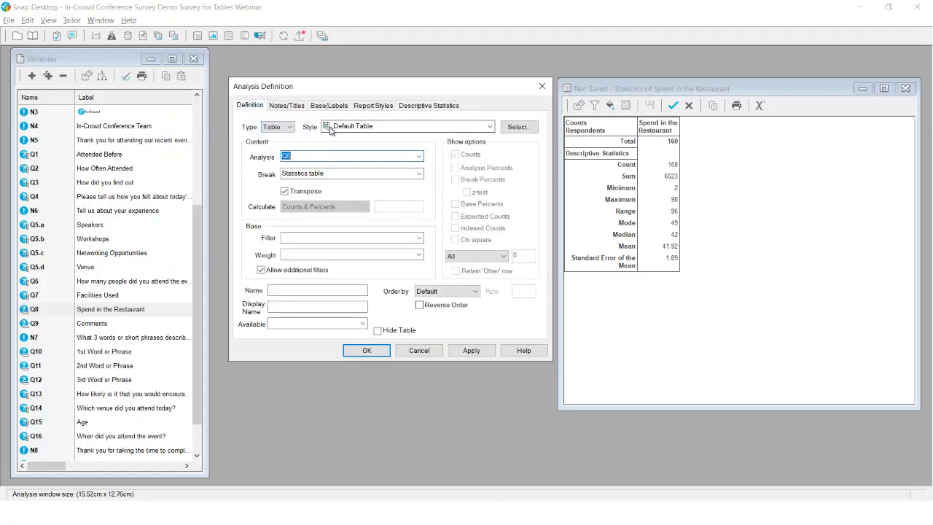
click(489, 127)
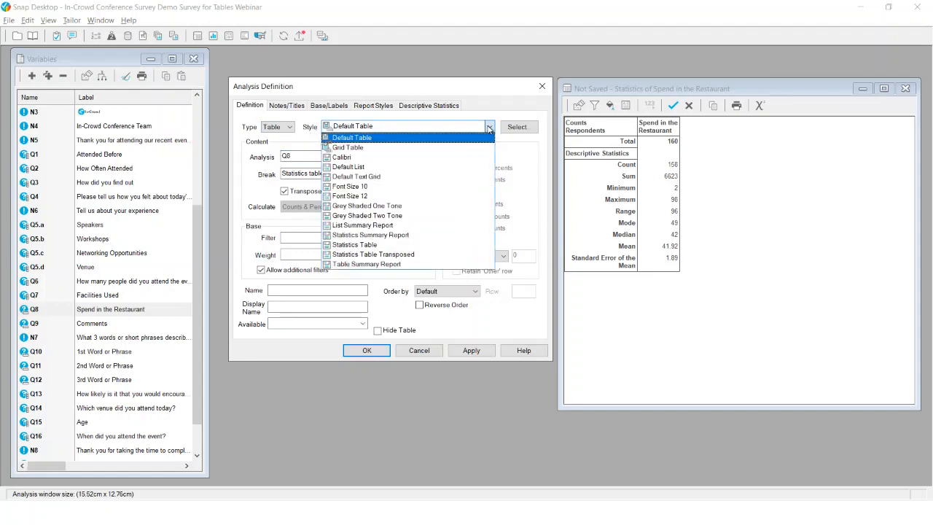
click(470, 254)
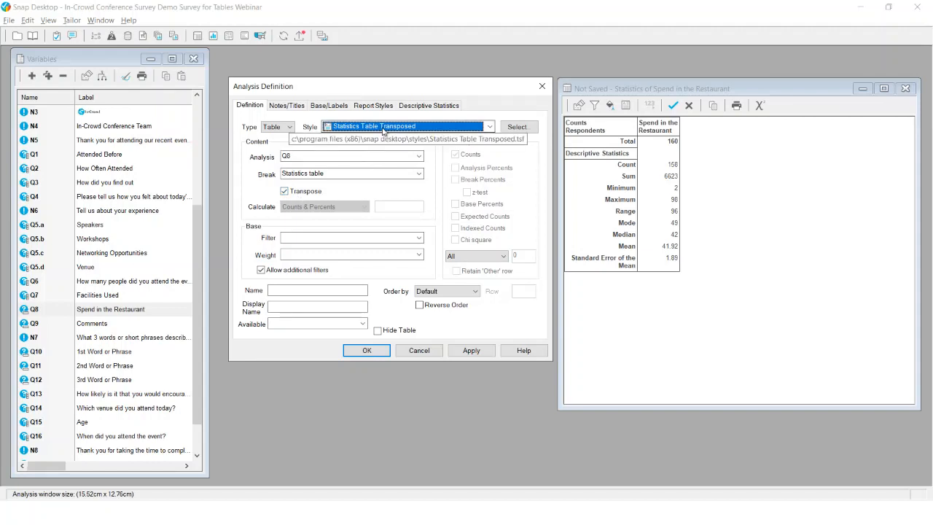
click(460, 355)
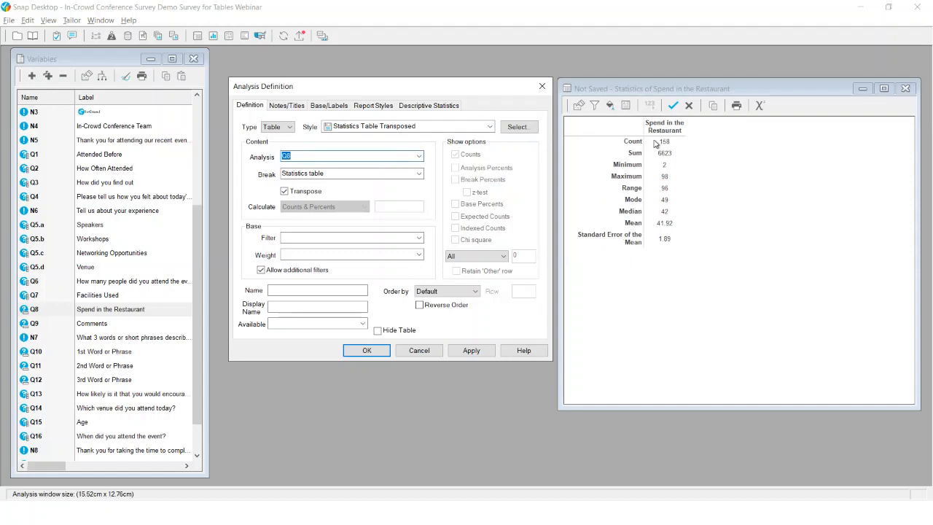
Turn off transposing for the Q8 statistics table and apply the Statistics Table style.
click(285, 192)
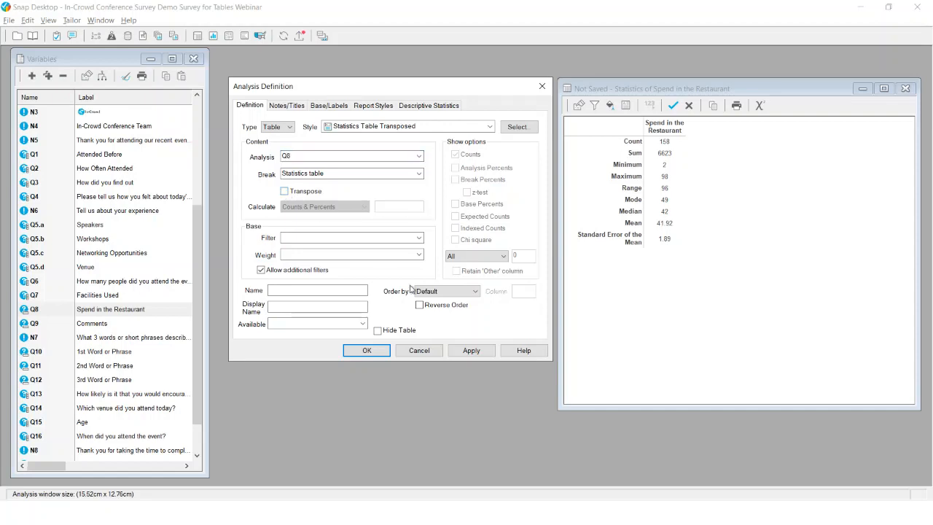
click(472, 351)
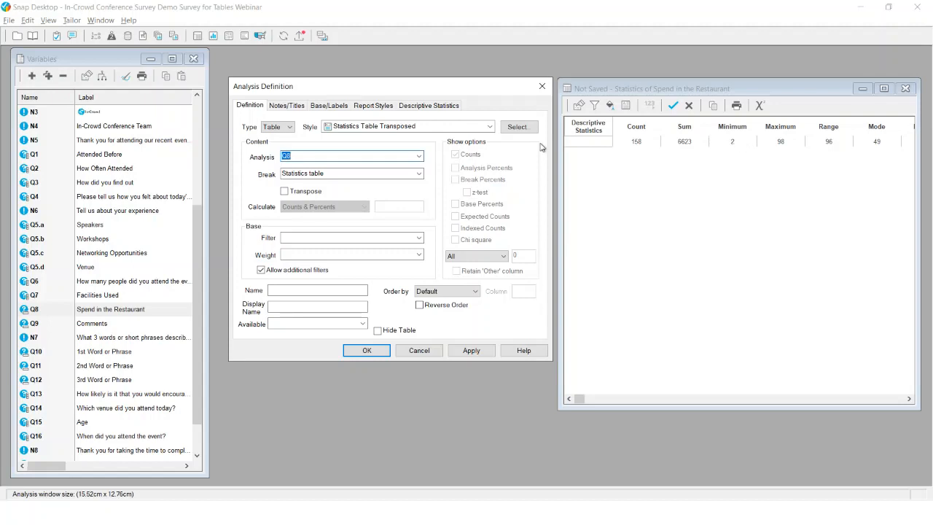
click(452, 130)
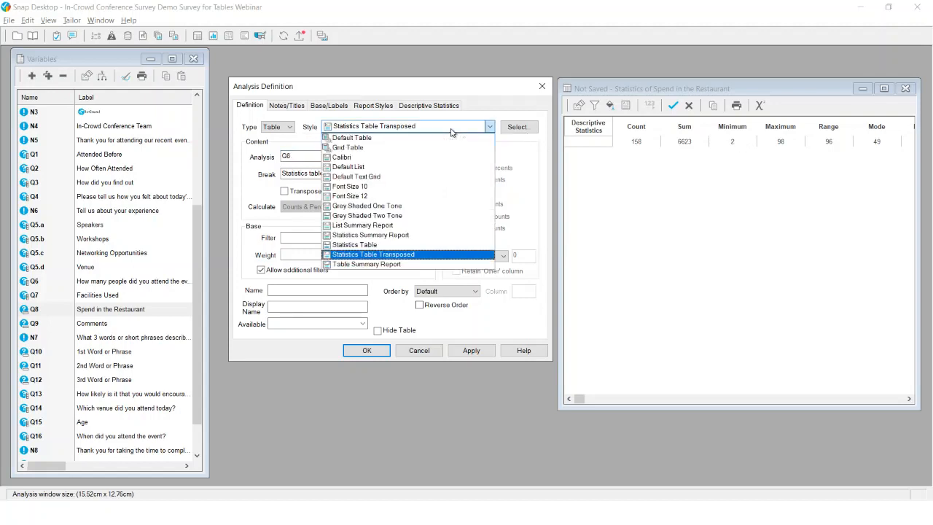
click(437, 245)
click(471, 350)
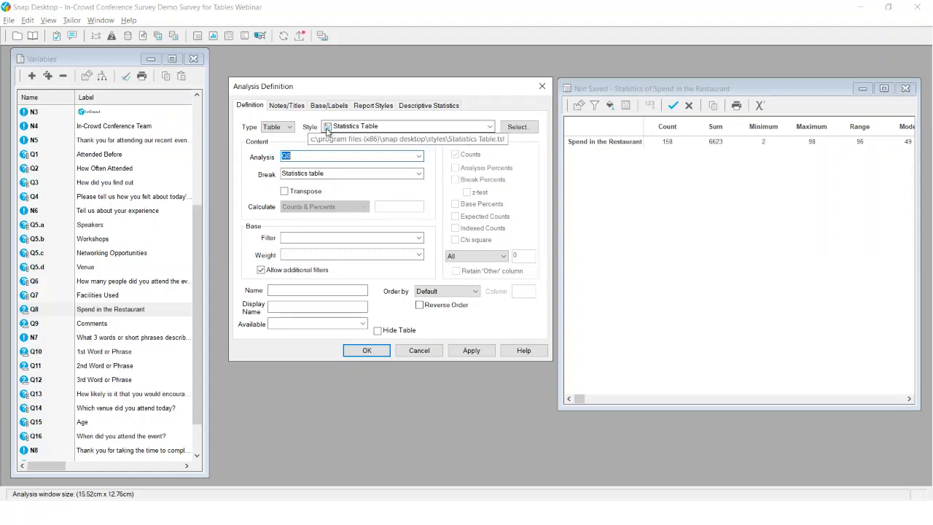
Transpose the Q8 statistics table and apply it with the Statistics Table Transposed style.
click(303, 192)
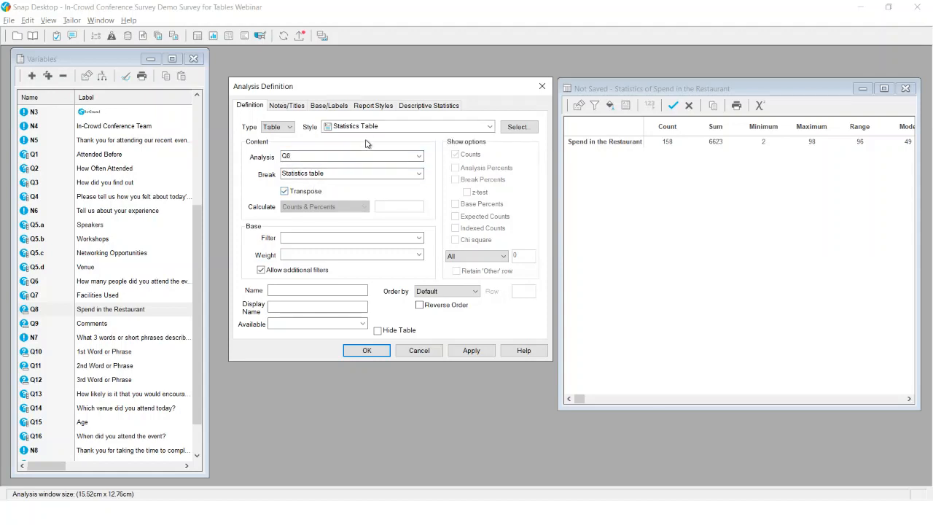
click(368, 127)
click(372, 255)
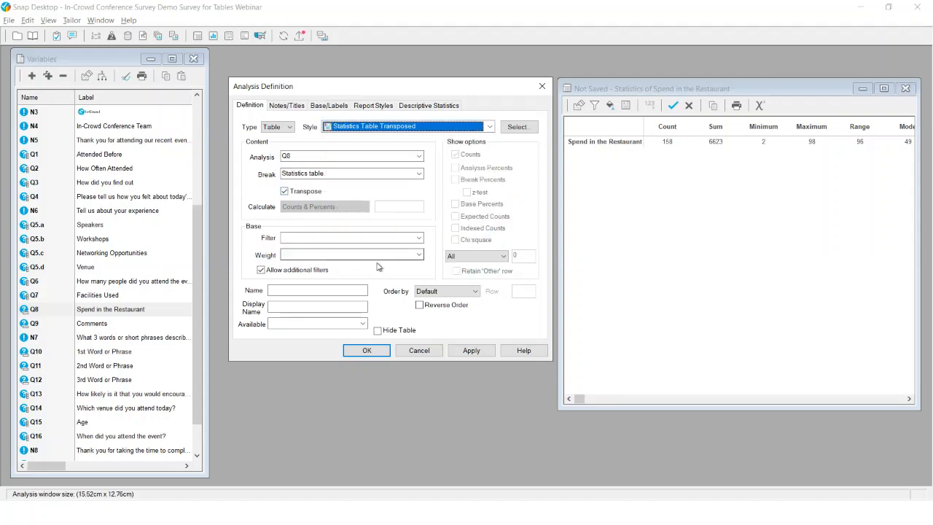
click(461, 351)
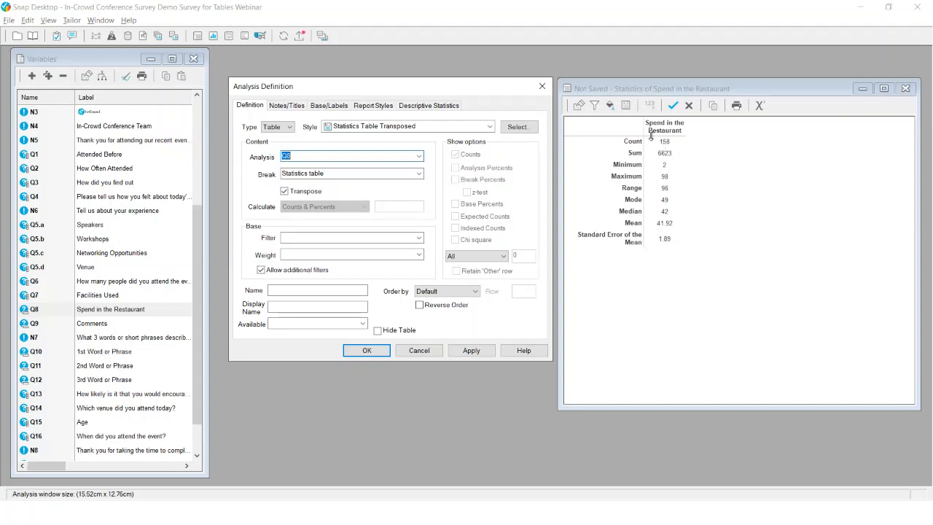
Name the Q8 statistics table T8Stats, keep the changes and close its window.
click(303, 288)
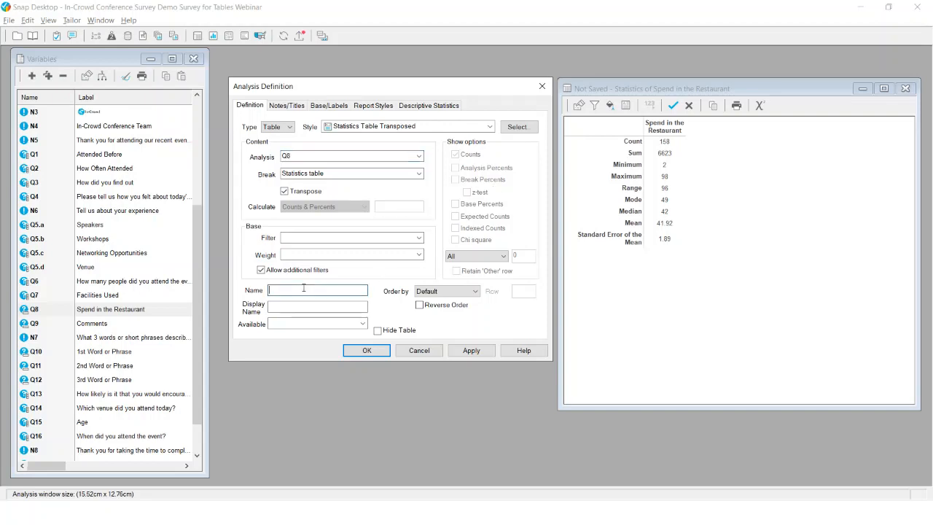
text(T8Stats)
click(368, 352)
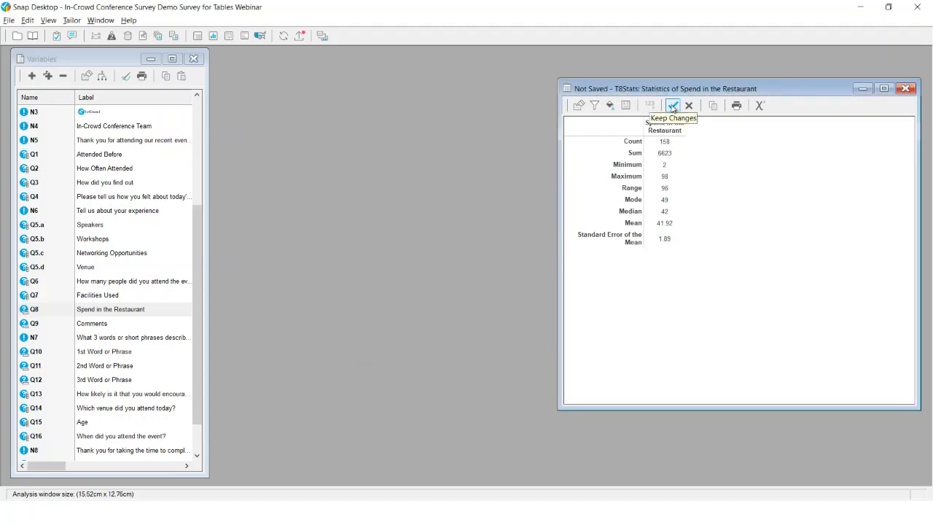
click(672, 106)
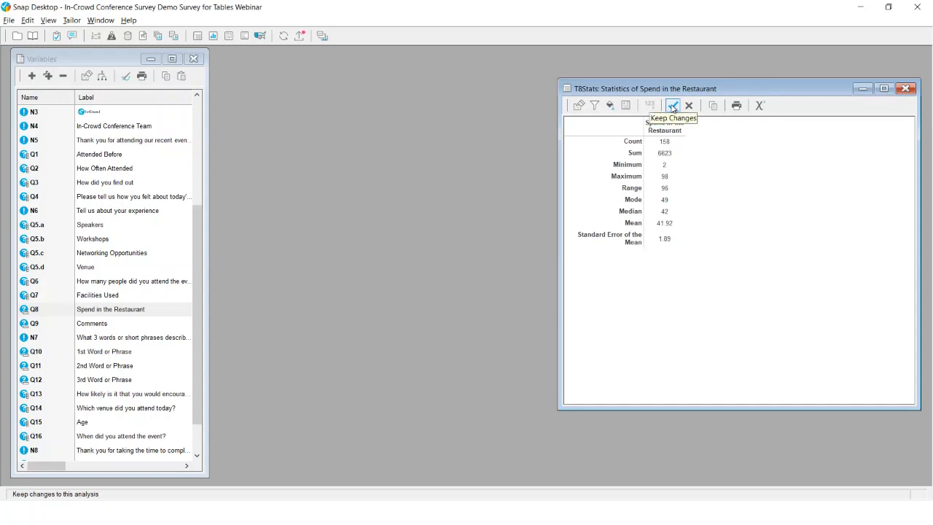
click(905, 88)
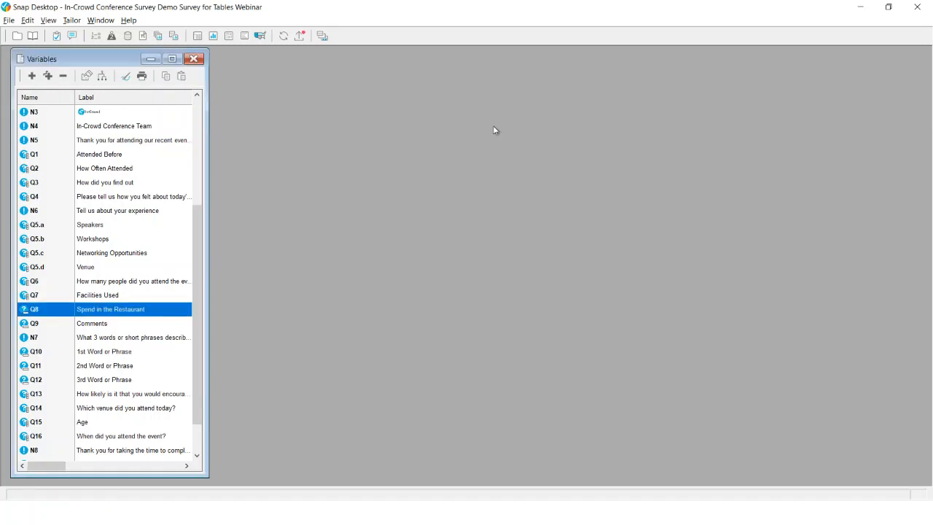
Build a new table analysing Q7, Facilities Used, in the Default Table style and apply it.
click(201, 37)
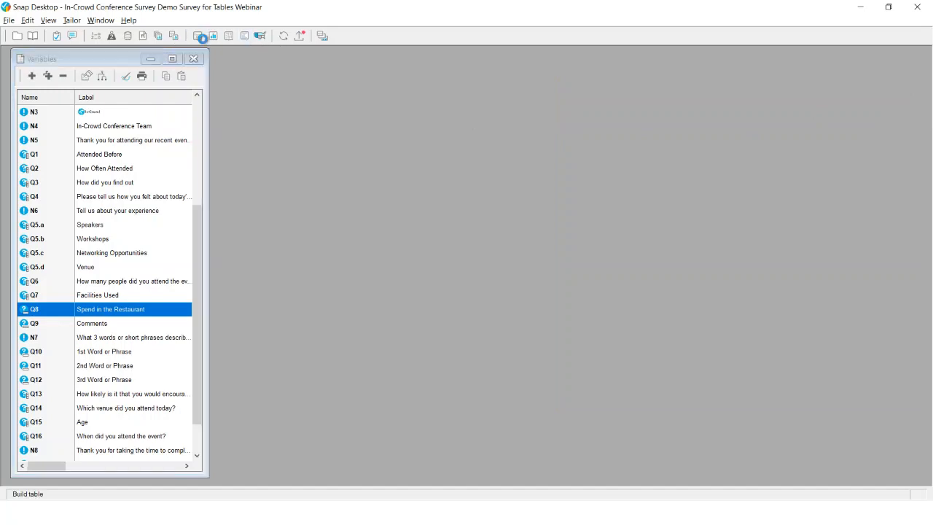
text(Q7)
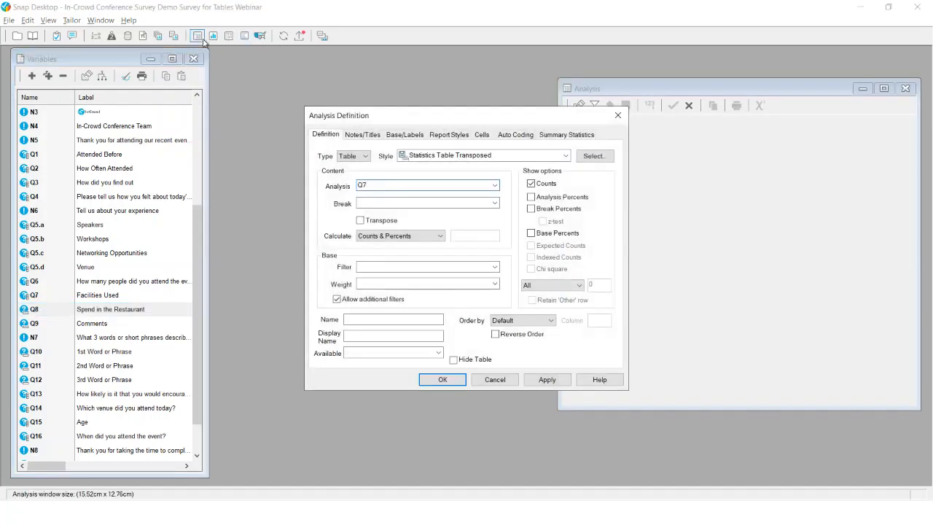
drag(415, 116, 303, 89)
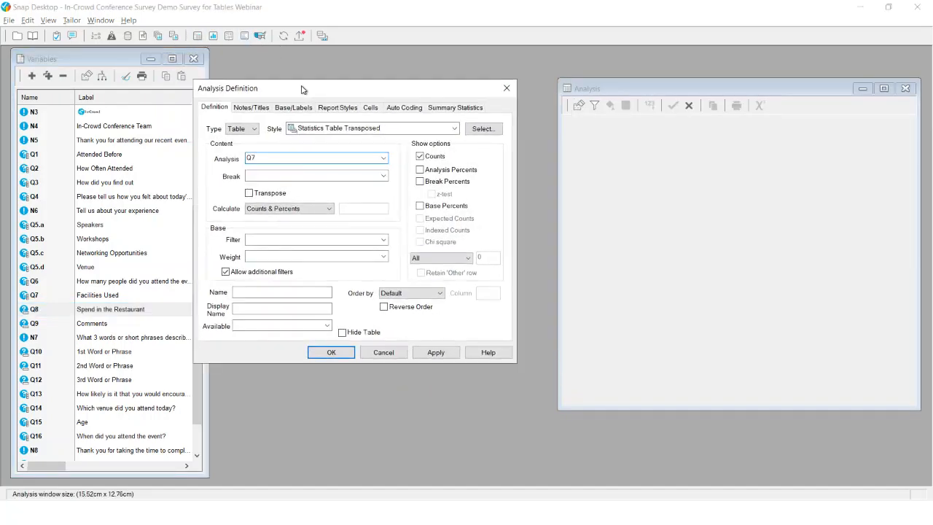
click(335, 129)
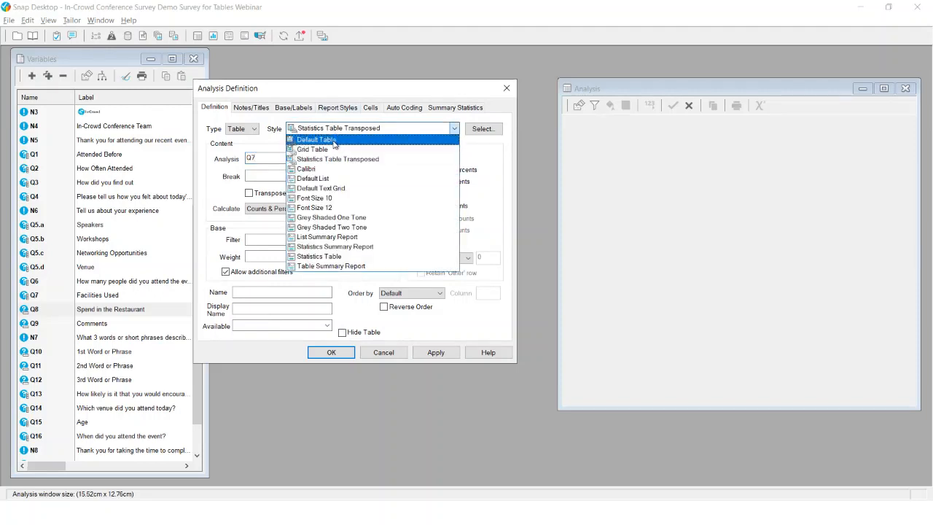
click(333, 139)
click(430, 352)
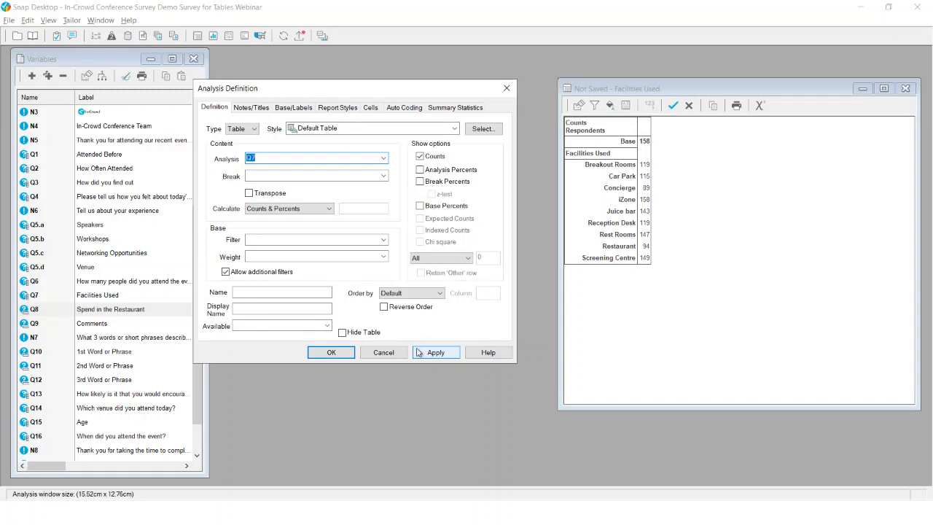
Filter the Facilities Used table with Q16=1 and apply it.
click(259, 239)
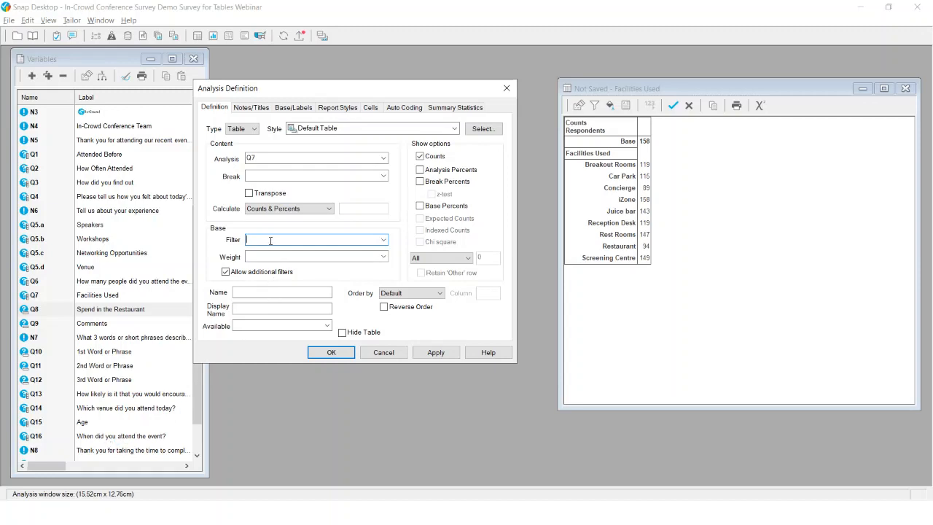
text(Q16=1)
click(437, 359)
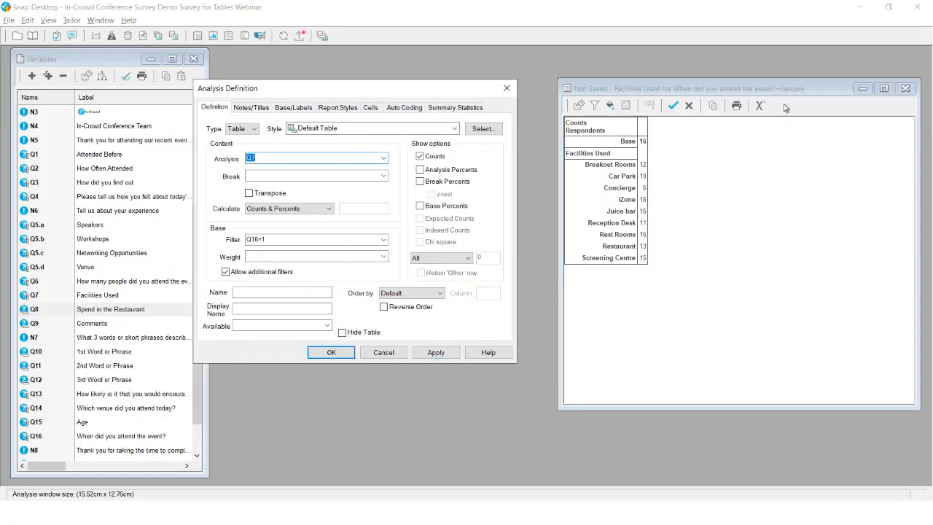
Extend the filter of the Facilities Used table to Q16=(1,2,3,4) and apply it.
click(267, 242)
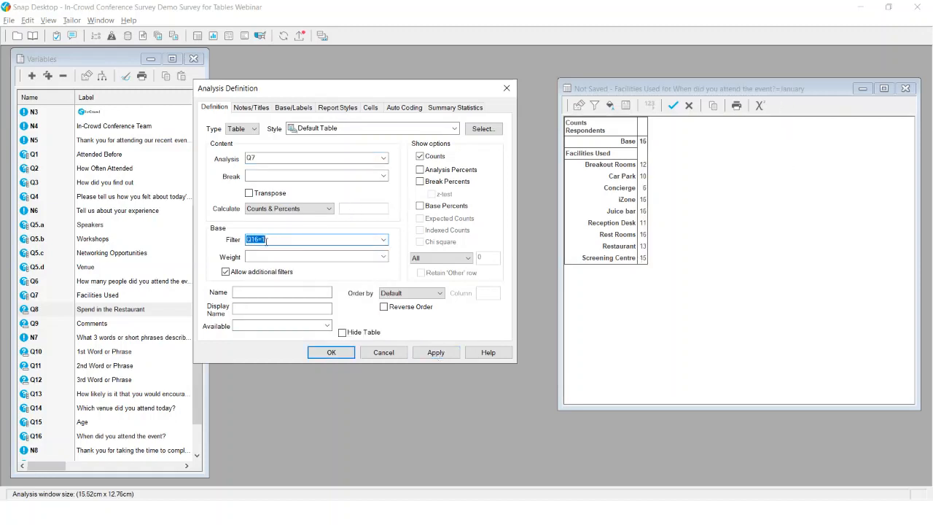
click(266, 241)
text(1,2,3,4))
click(420, 353)
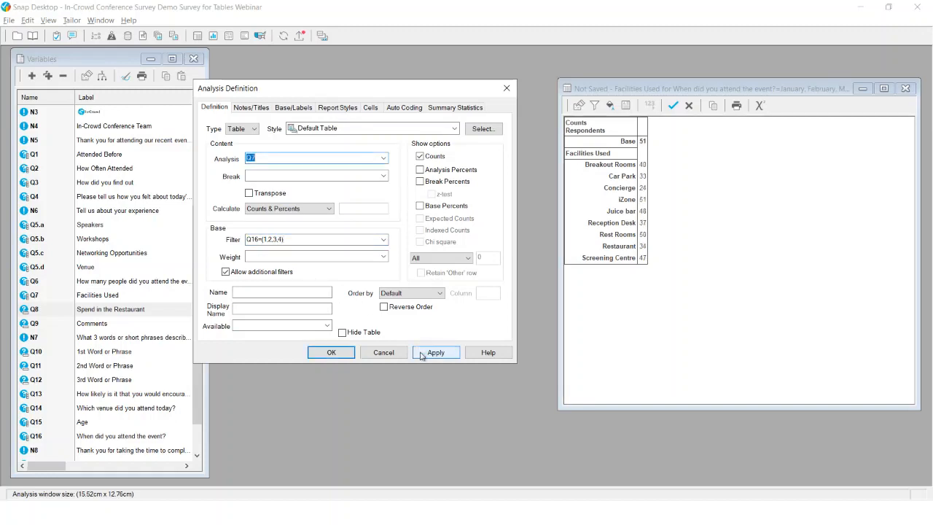
Rewrite the filter of the Facilities Used table as the range Q16=(1~4) and apply it.
double_click(268, 240)
click(268, 239)
key(Delete)
key(Delete)
key(Delete)
key(Delete)
key(Delete)
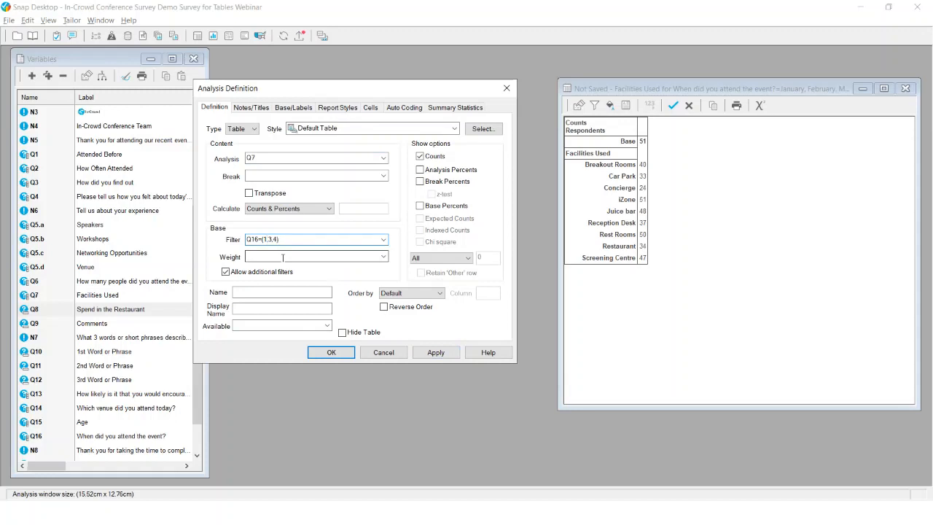
text(~)
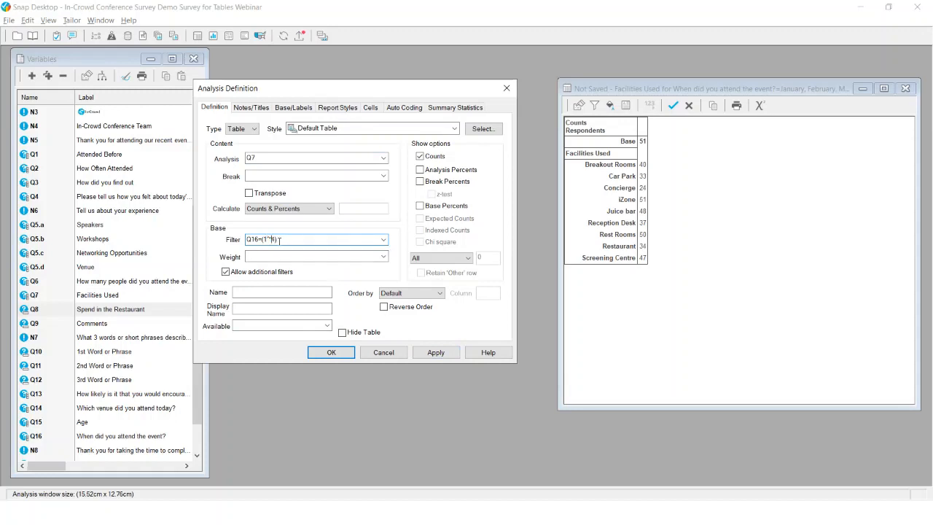
click(435, 352)
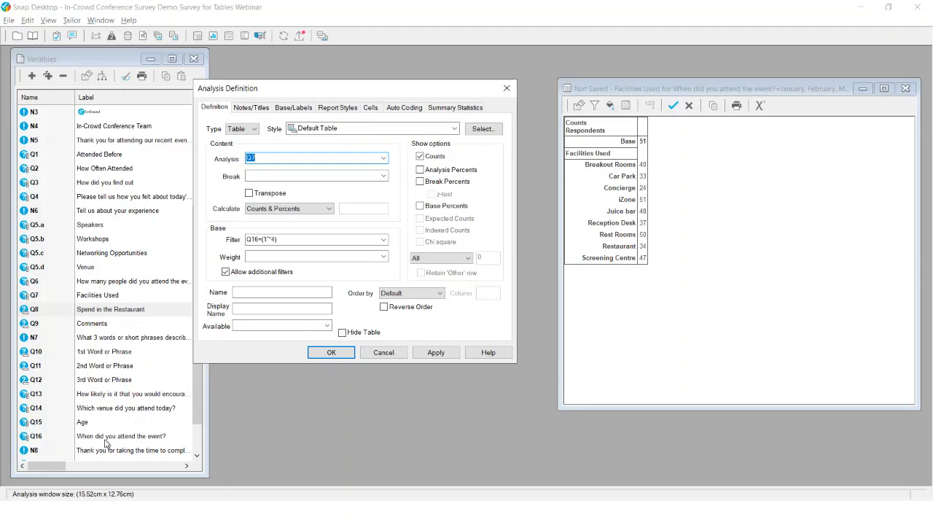
Find the ID.date variable and try a filter on the interview month, ID.Date Month=(1~3, for the Facilities Used table.
click(90, 240)
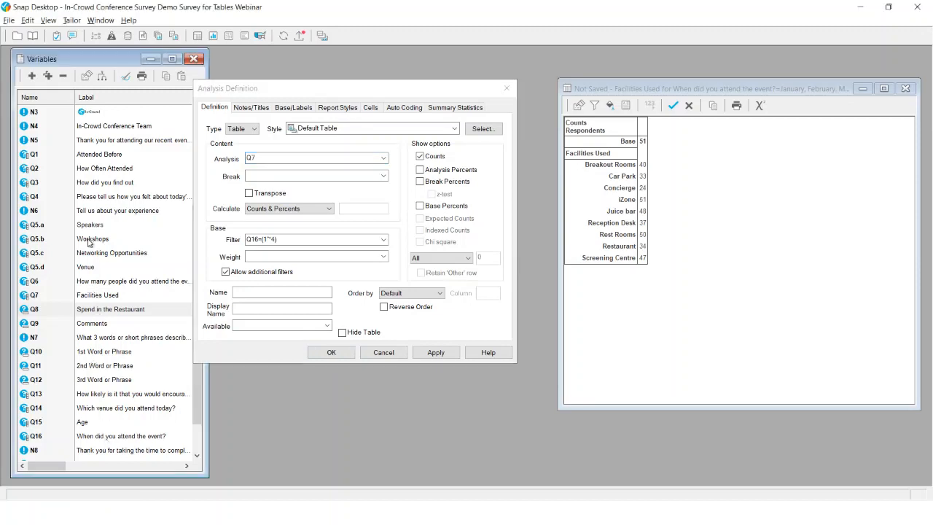
scroll(88, 243, up, 2)
scroll(89, 243, up, 2)
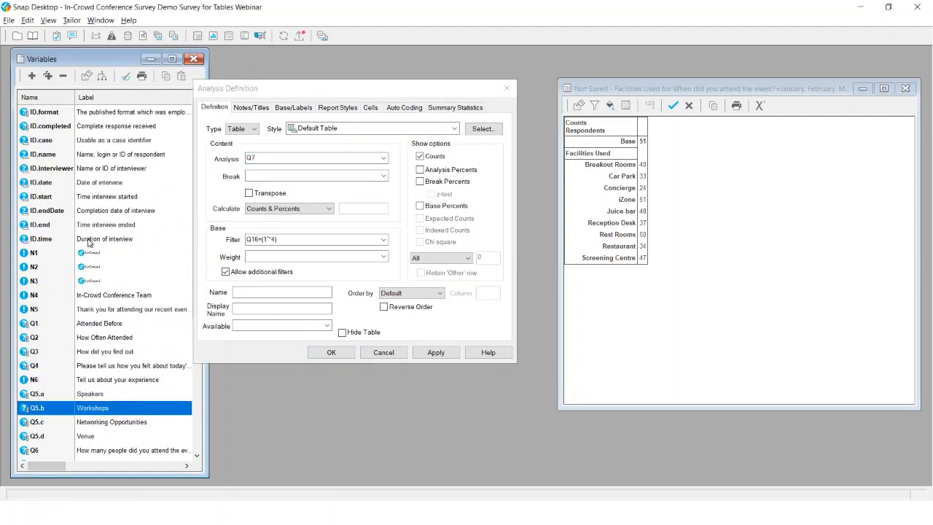
click(37, 184)
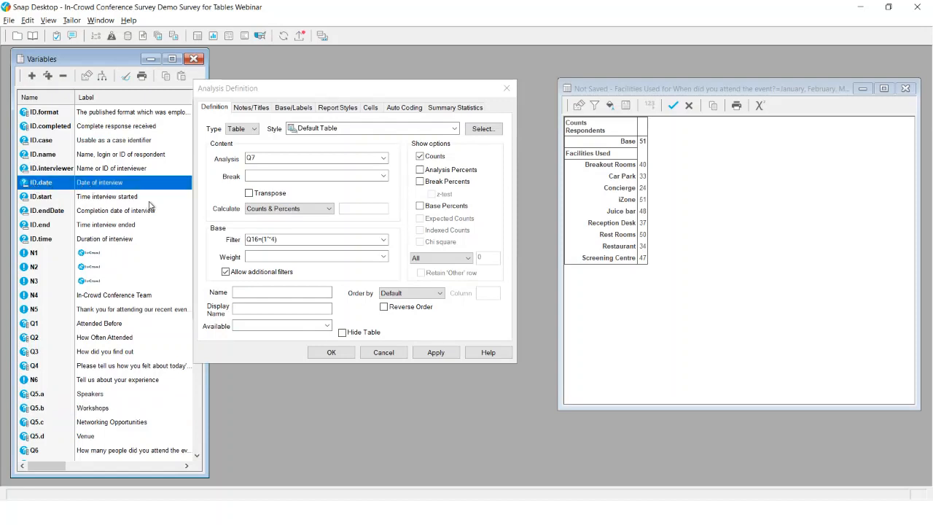
click(281, 241)
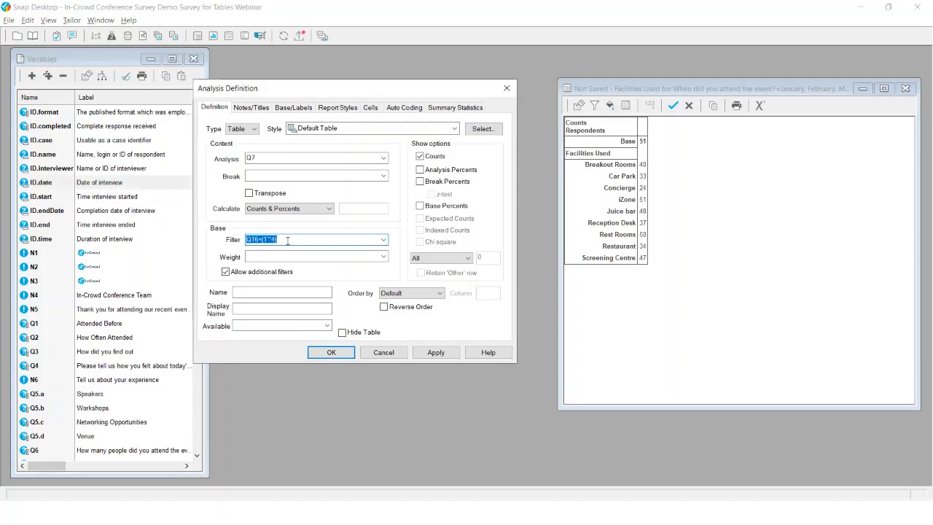
text(ID Date Mo)
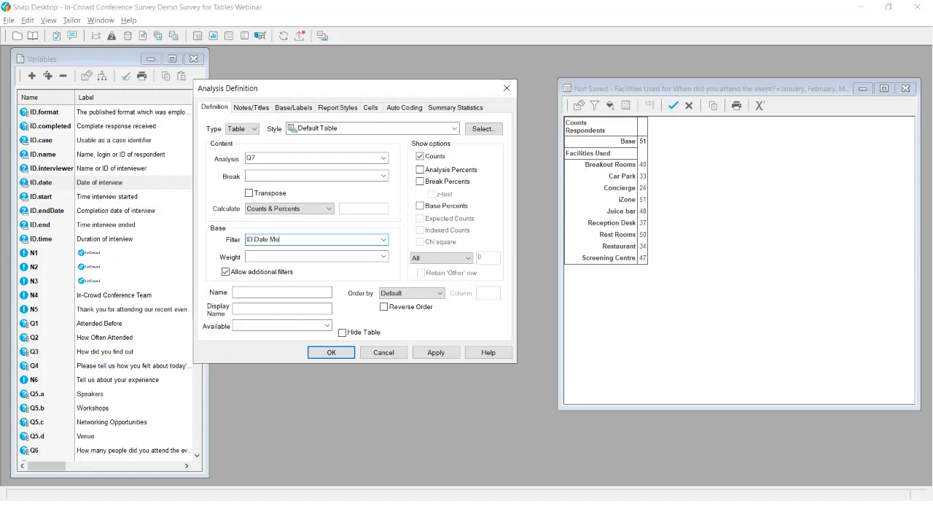
text(nth=12)
key(BackSpace)
key(BackSpace)
text((1~3)
Filter the Facilities Used table with ID.Date>=1.3.22 and ID.Date<1.5.22 and apply it.
key(BackSpace)
key(BackSpace)
key(BackSpace)
key(BackSpace)
key(BackSpace)
key(BackSpace)
key(BackSpace)
key(BackSpace)
key(BackSpace)
key(BackSpace)
key(BackSpace)
key(BackSpace)
key(BackSpace)
text(e>=1.3.22 and ID.Date<1.5.22)
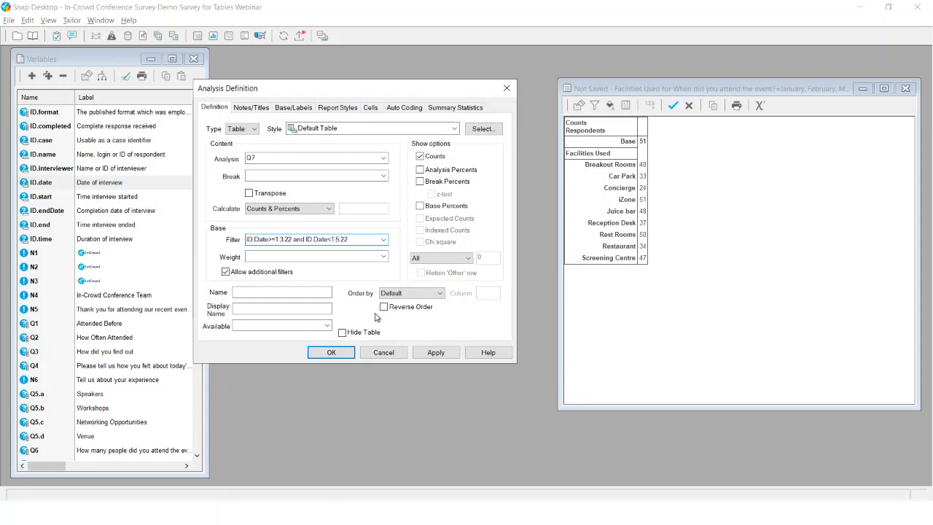
click(435, 353)
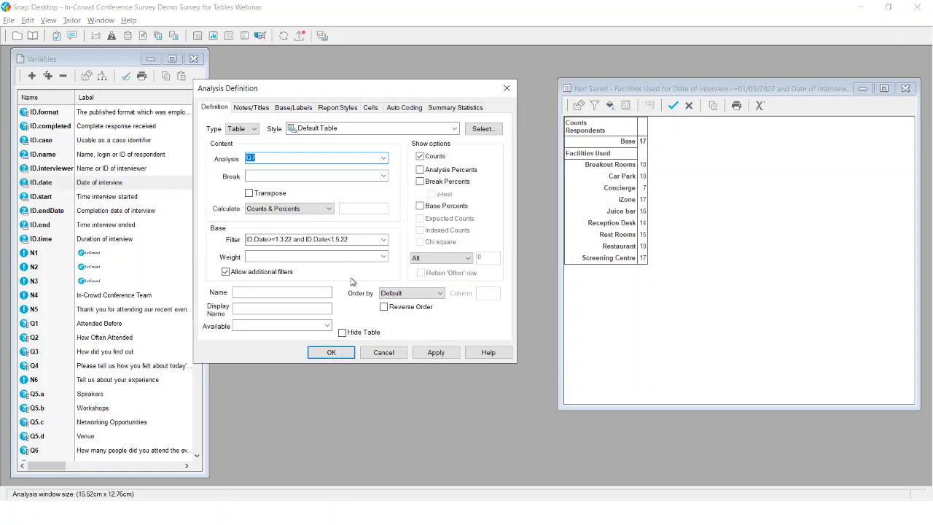
Clear the filter without applying it, then close the unsaved Facilities Used table and the Variables window.
click(321, 241)
key(Delete)
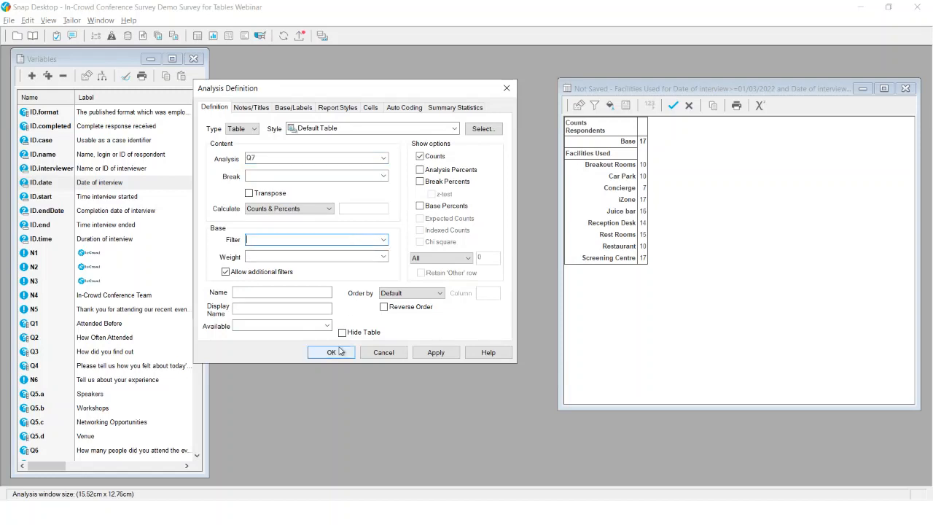
click(371, 352)
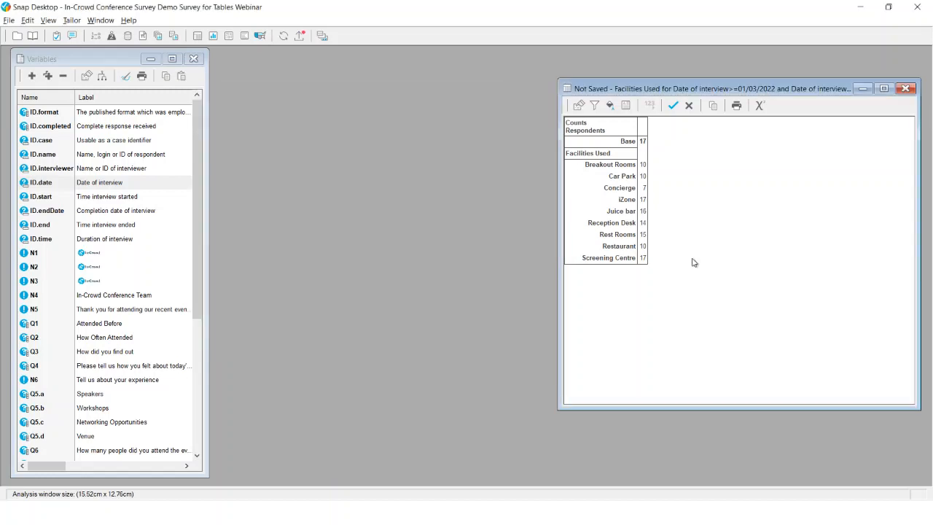
click(905, 89)
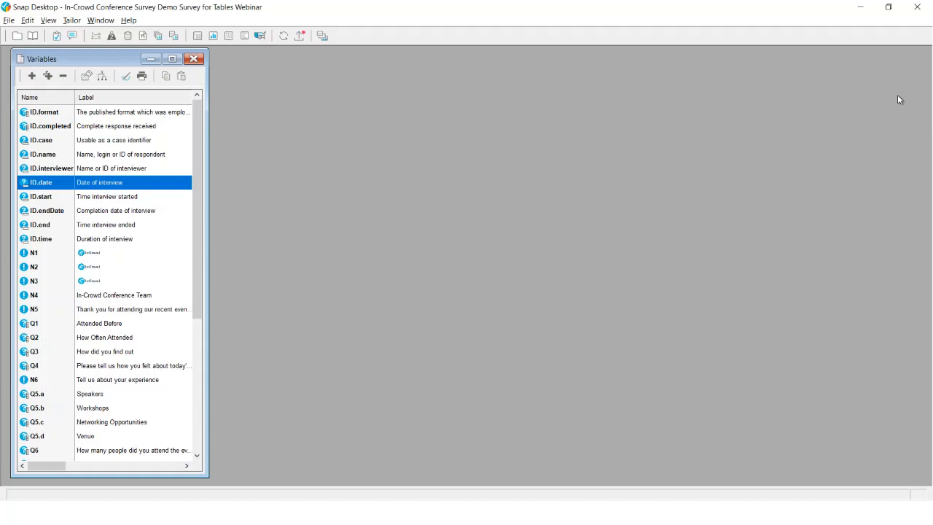
click(194, 60)
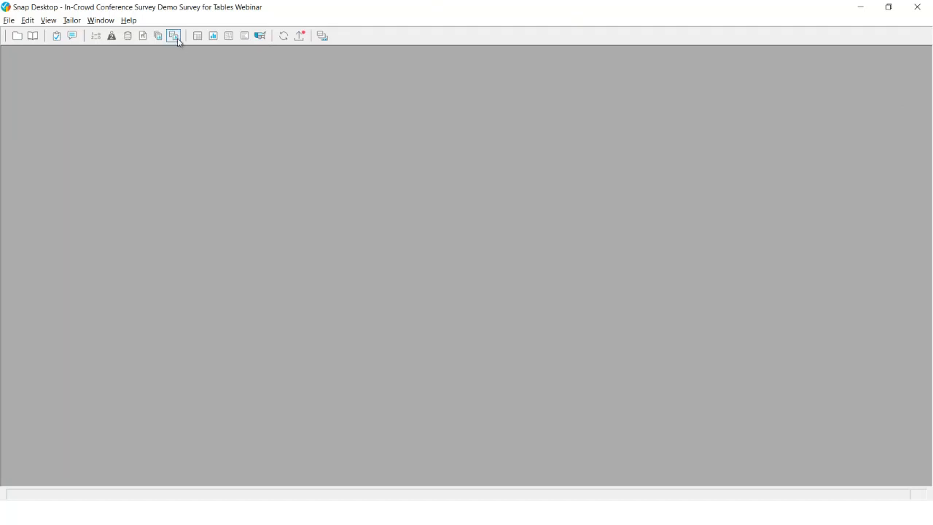
Open T8Stats from the Analyses overview, set its availability to No, save the table and close its window.
click(174, 37)
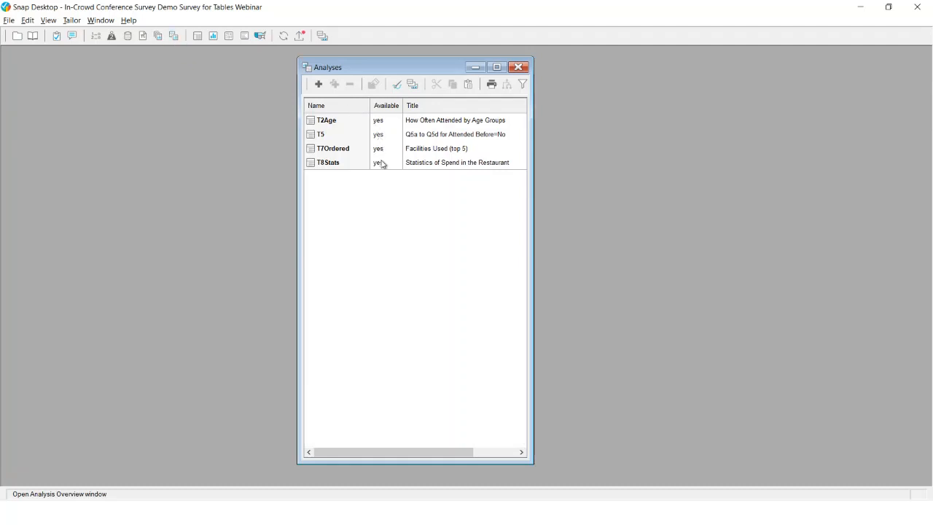
click(328, 164)
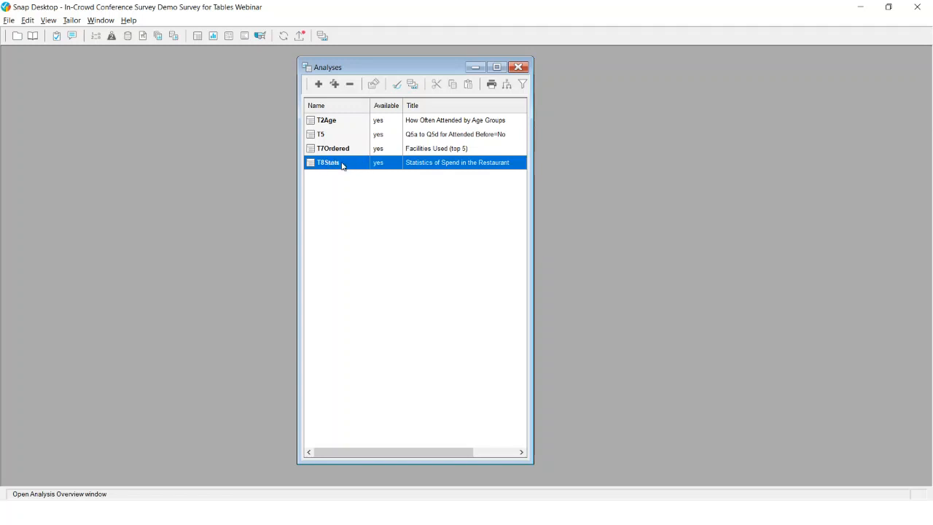
double_click(342, 165)
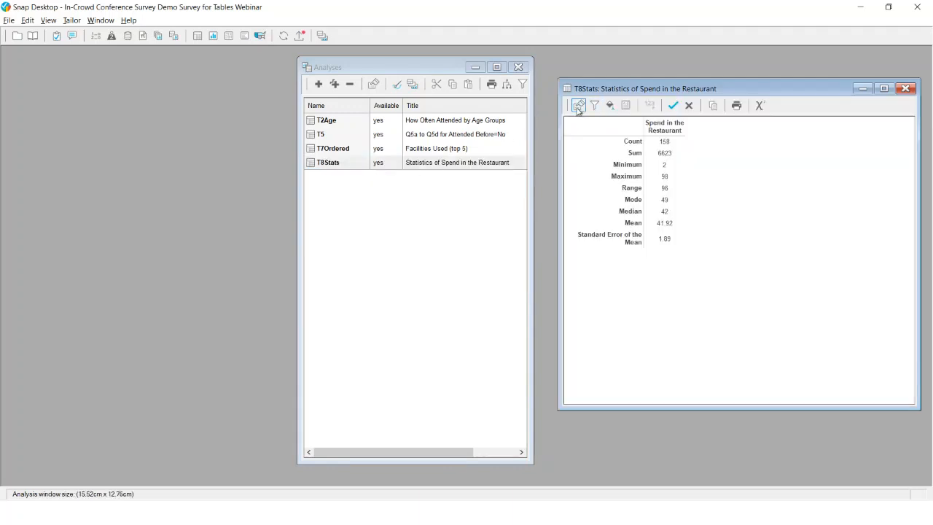
click(578, 105)
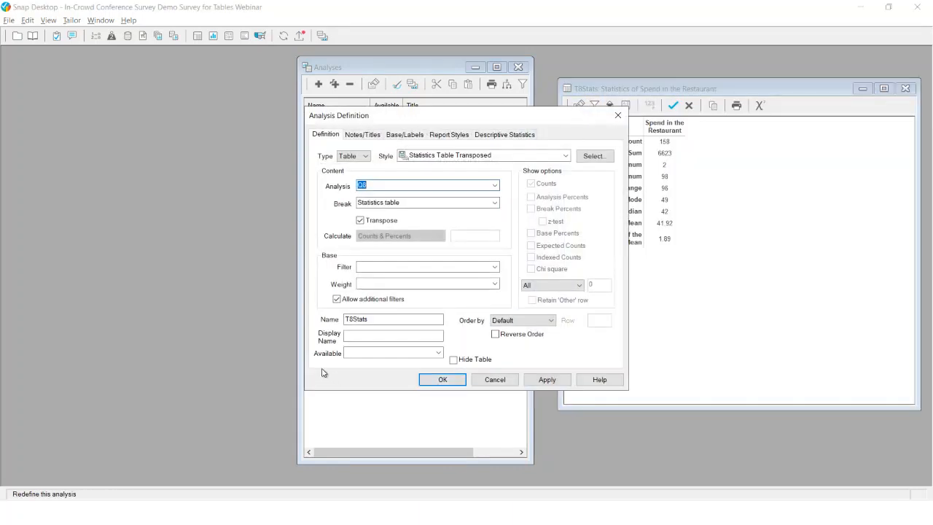
click(439, 353)
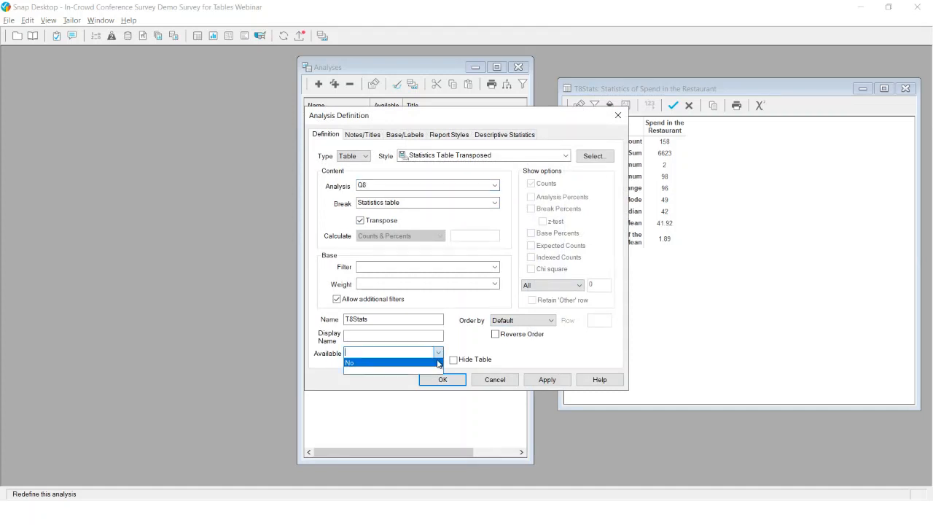
click(438, 362)
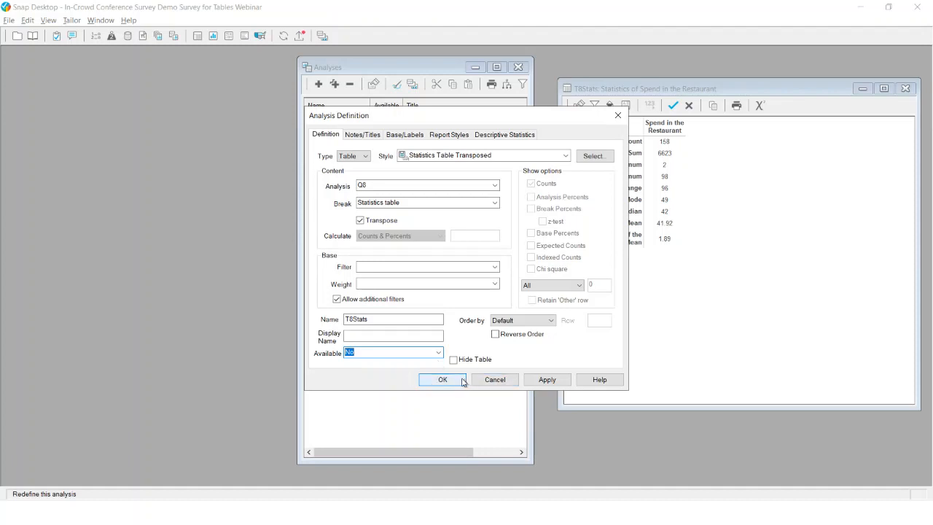
click(450, 380)
click(673, 105)
click(905, 88)
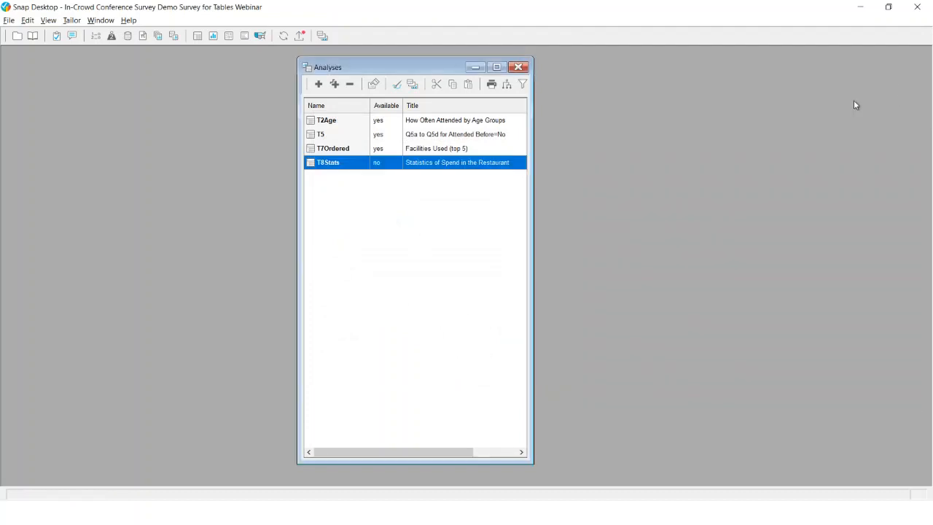
Upload the survey changes, switch to Snap Online and refresh the In-Crowd Conference Survey summary.
click(300, 37)
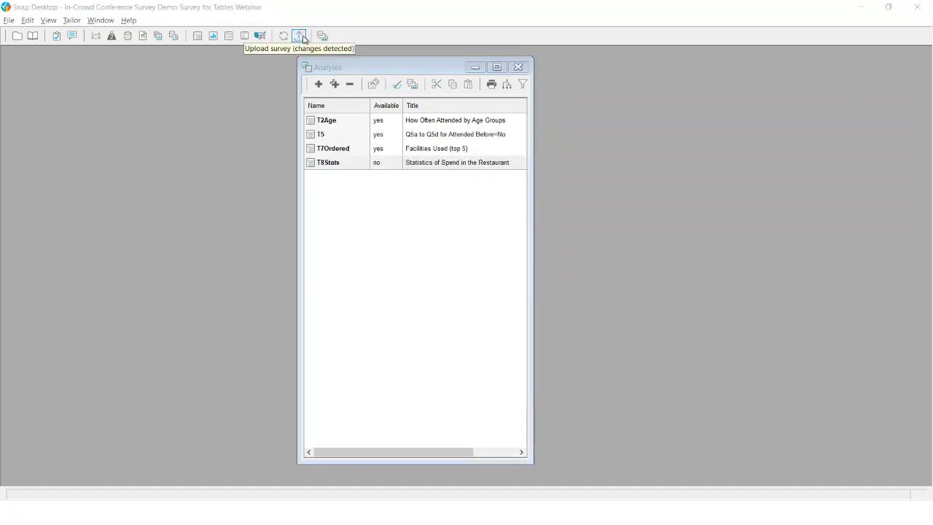
key(alt+Tab)
key(alt+Tab)
key(alt+Tab)
key(alt+Tab)
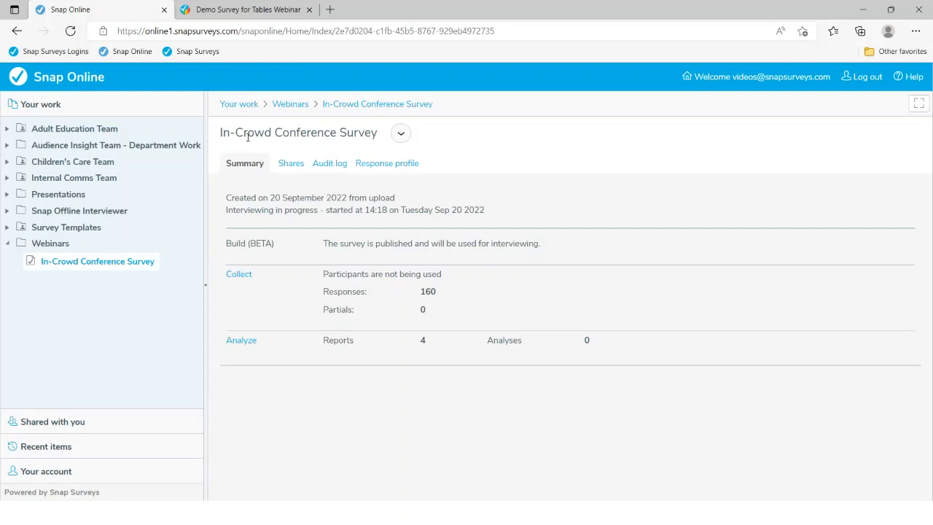
mouse_move(277, 229)
click(365, 106)
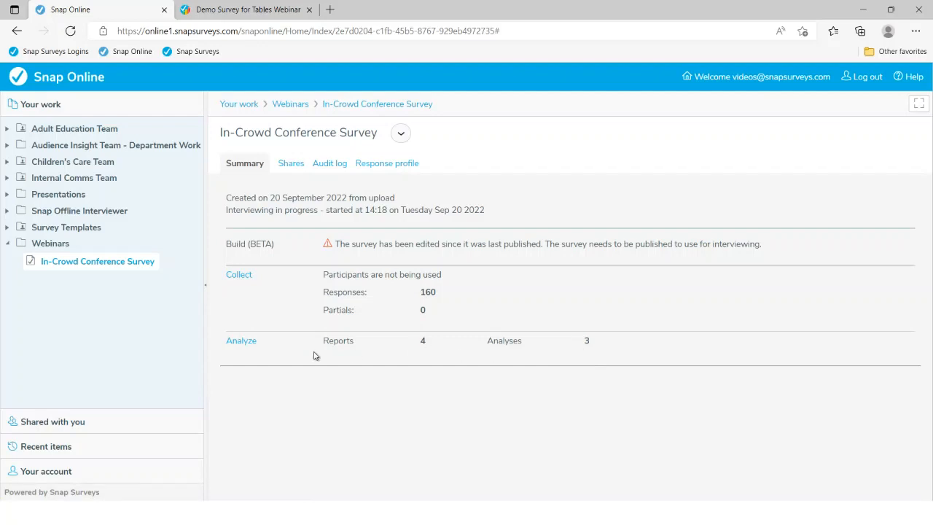
Open the survey's online analysis and view the tables T2Age, T5 and T7Ordered.
click(240, 341)
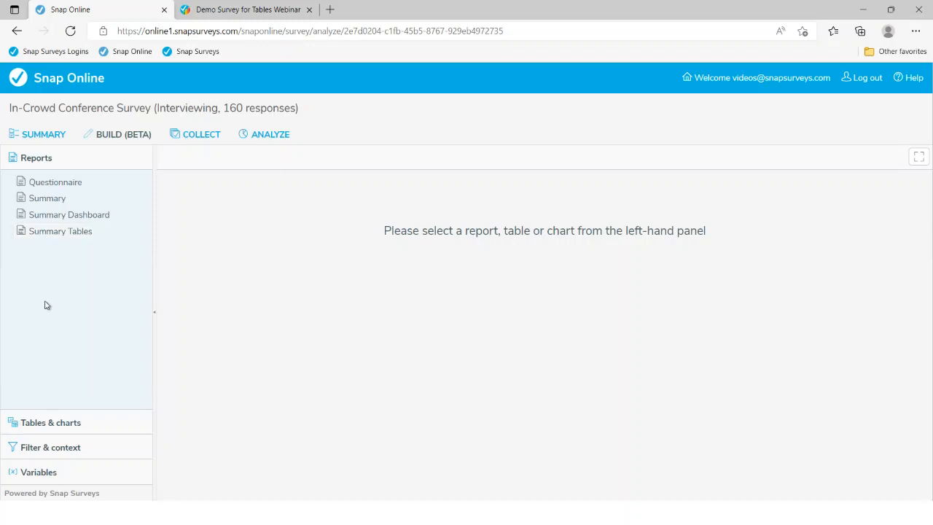
click(52, 429)
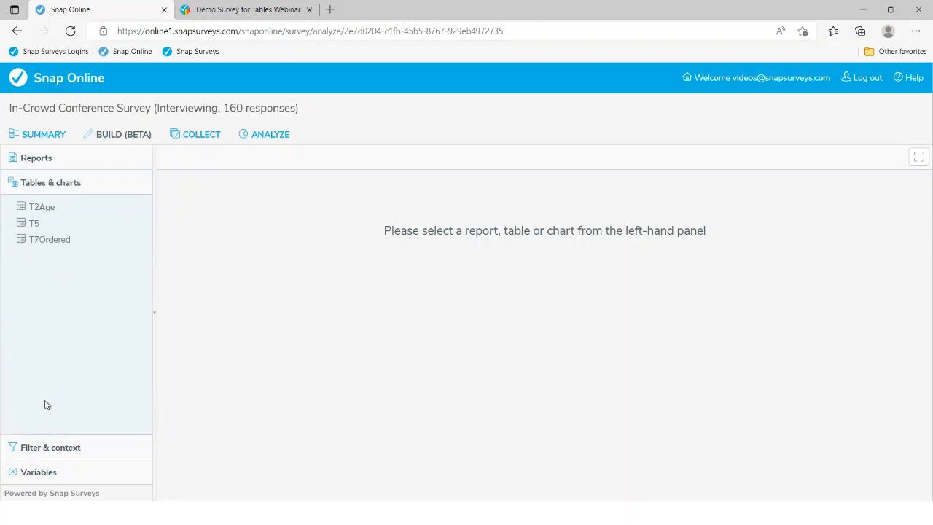
click(42, 207)
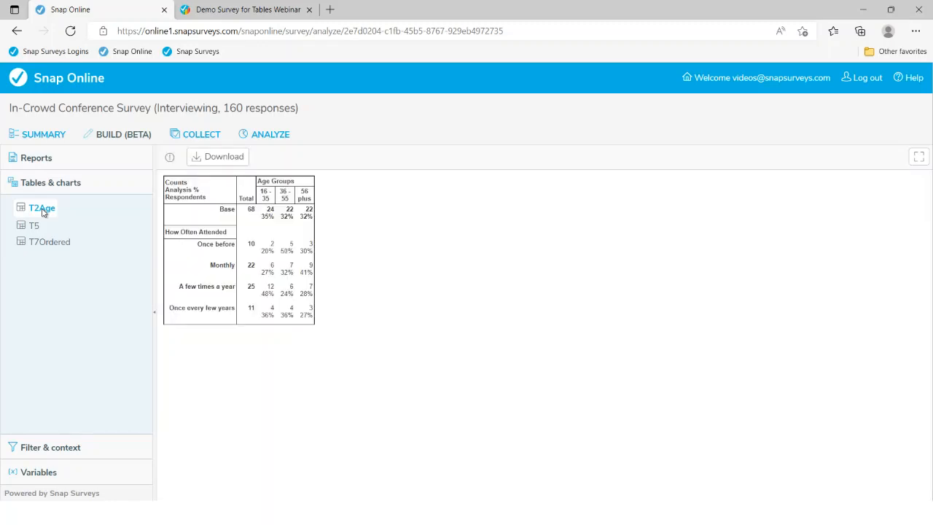
click(35, 225)
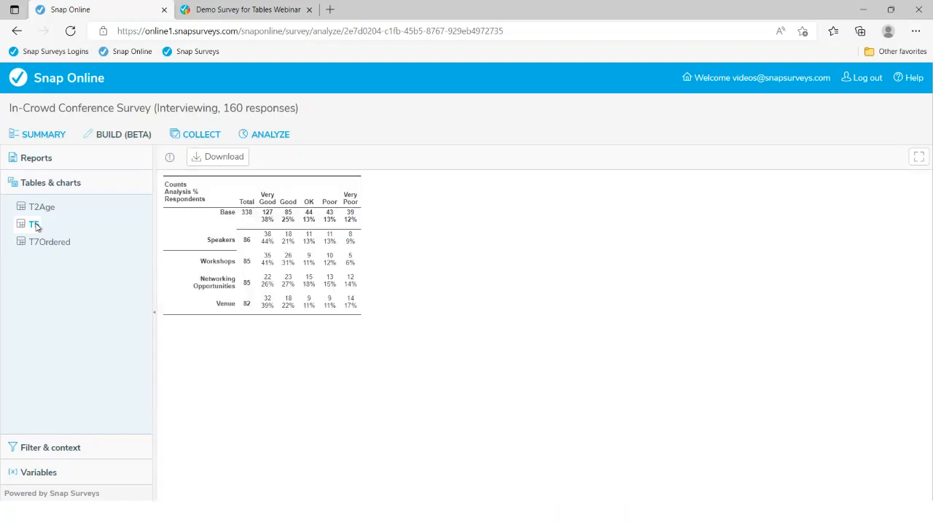
click(44, 242)
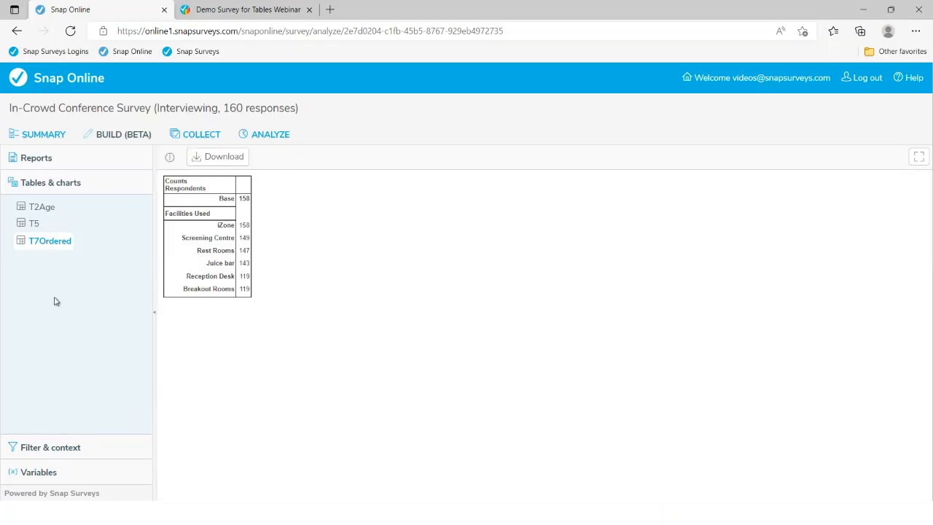
Enter the custom filter rule Q1=1 for the T7Ordered table and cancel it.
click(54, 453)
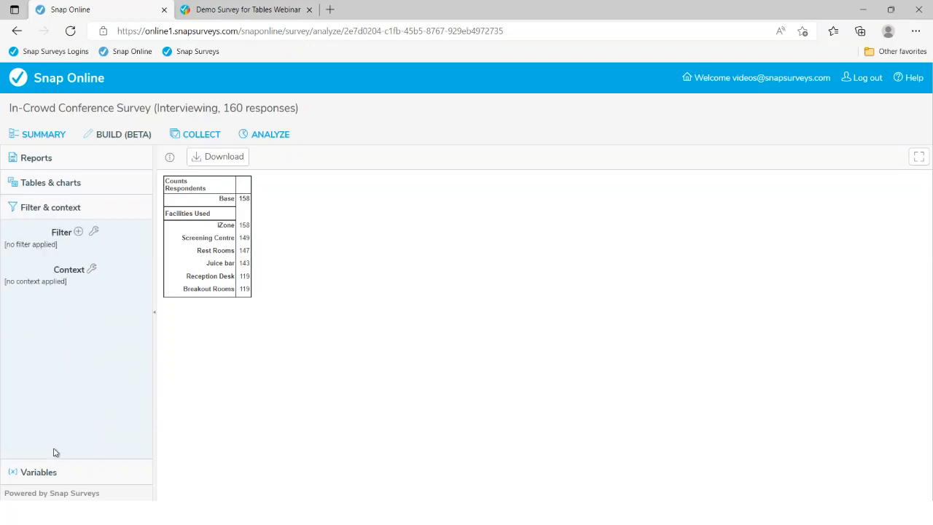
click(94, 234)
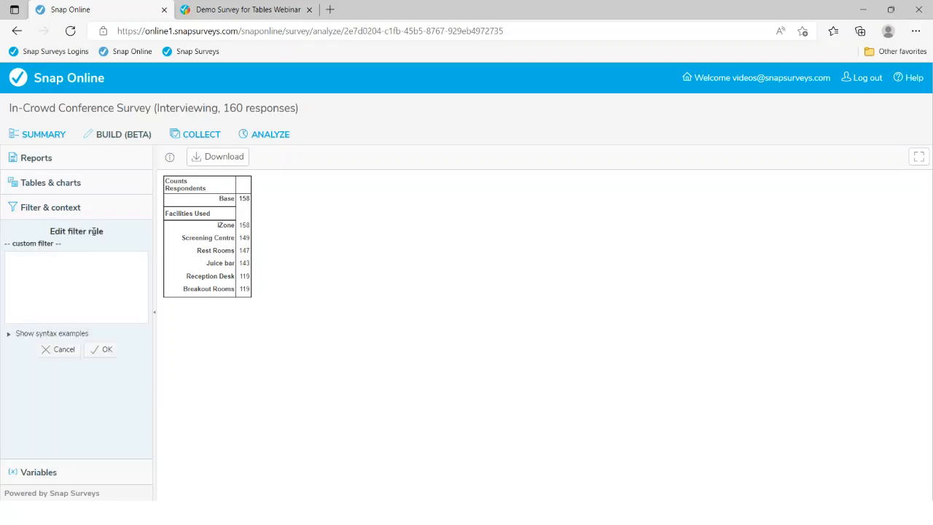
click(88, 281)
text(Q1=1)
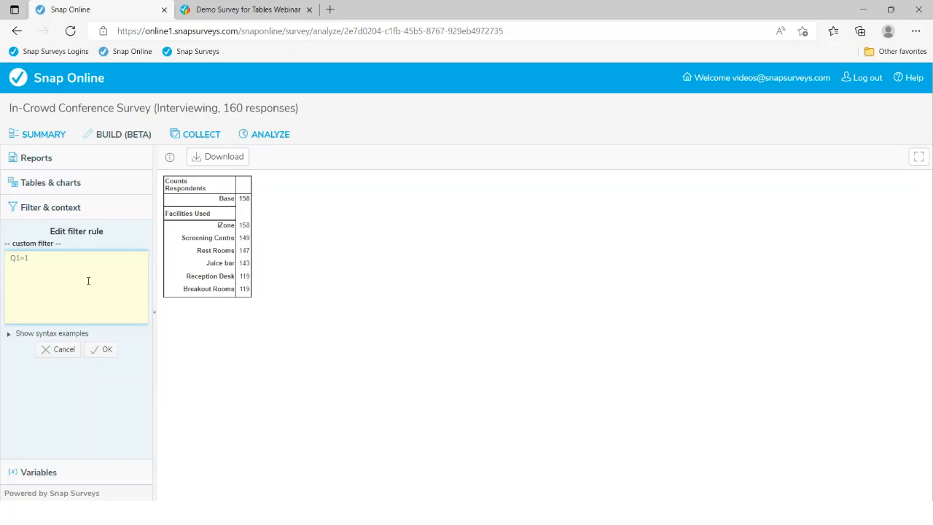
click(69, 349)
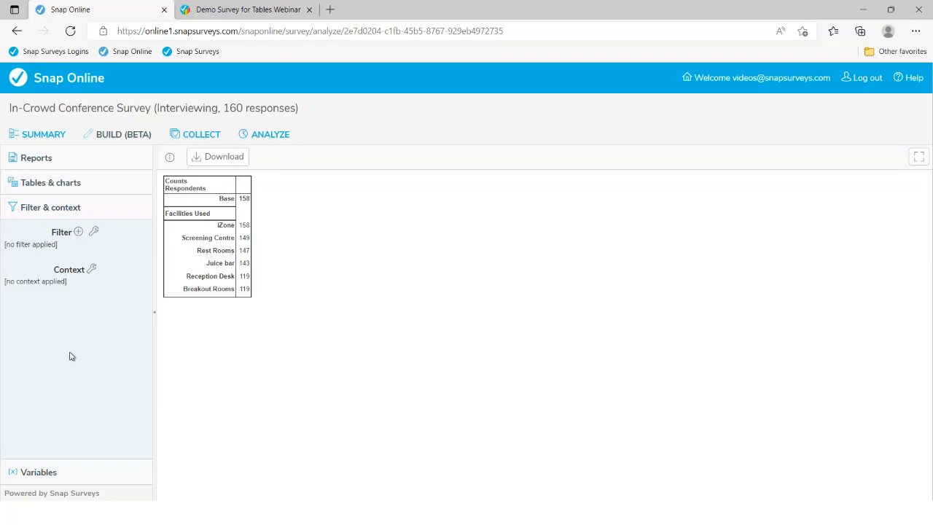
Filter the table by the variable "Which venue did you attend today?" with London selected, and apply the filter.
click(78, 233)
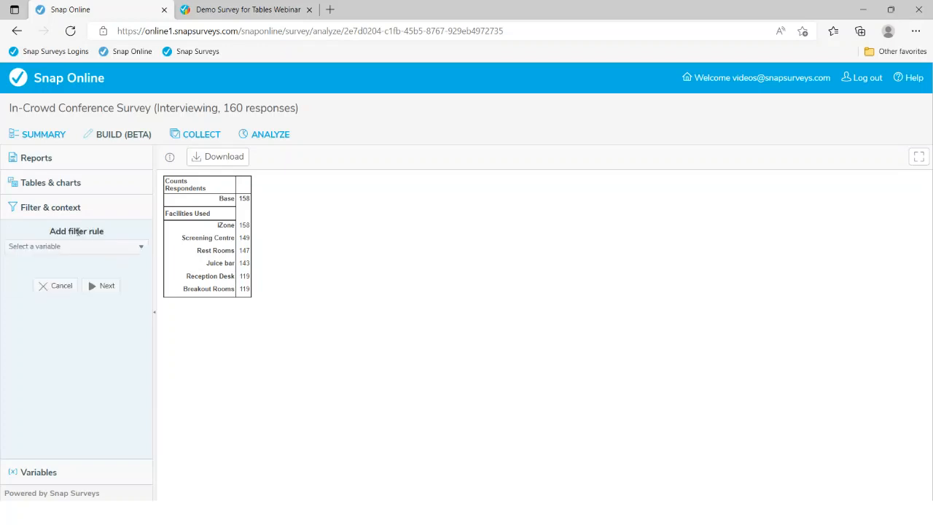
click(143, 248)
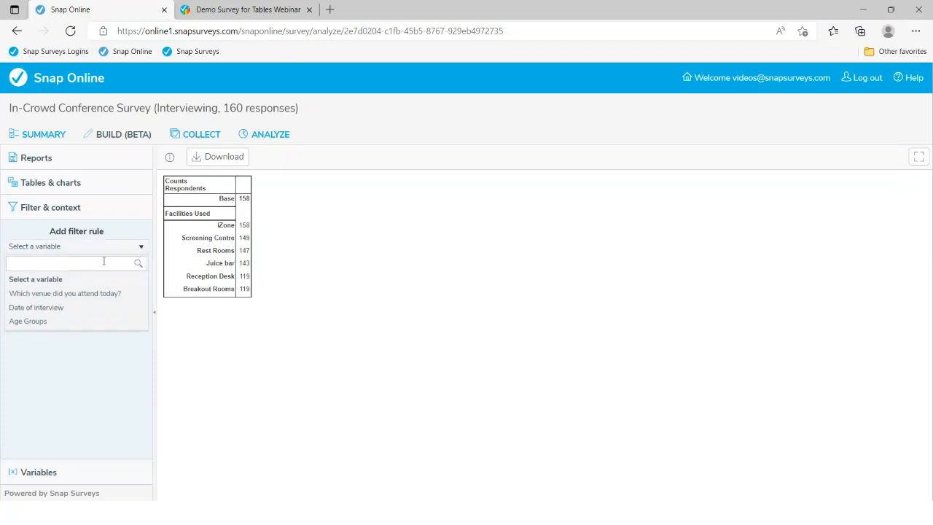
click(62, 294)
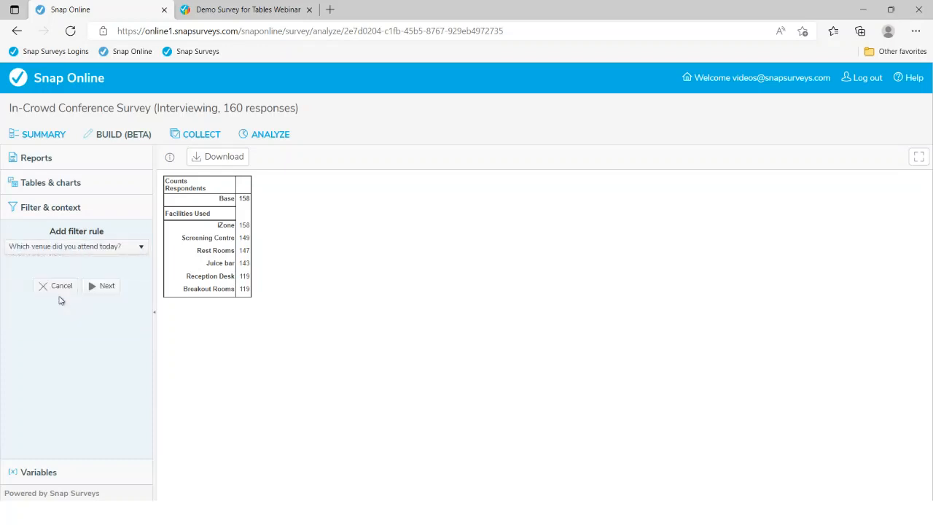
click(105, 288)
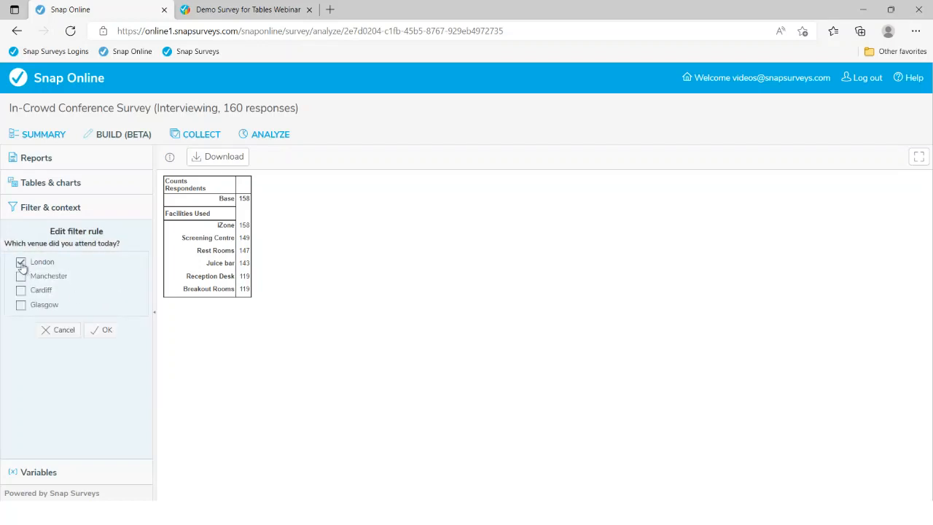
click(101, 330)
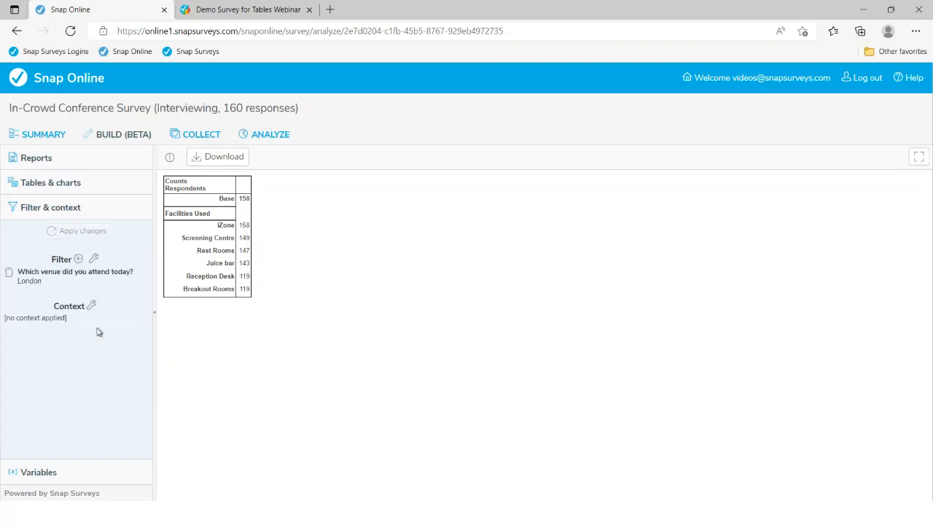
click(76, 238)
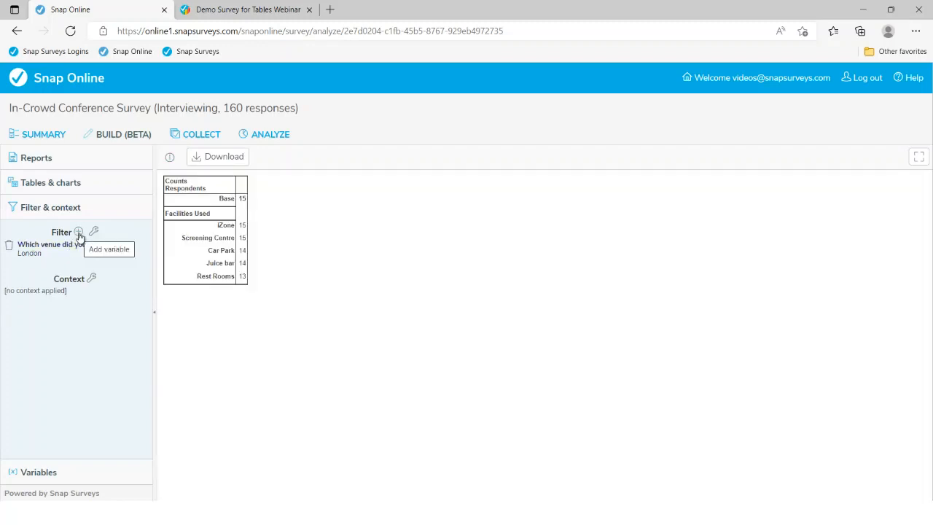
Remove the London venue rule from the table's filter and add a filter rule on Date of interview.
click(9, 245)
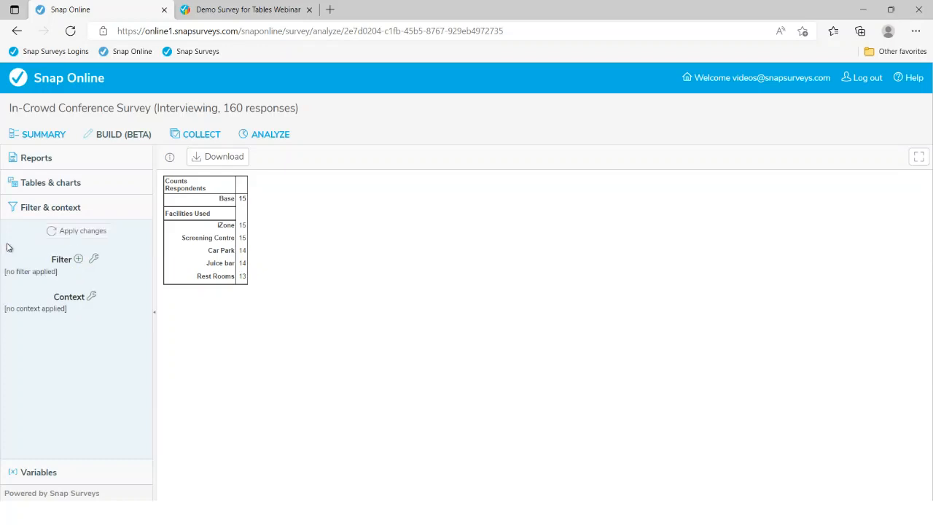
click(99, 241)
click(80, 232)
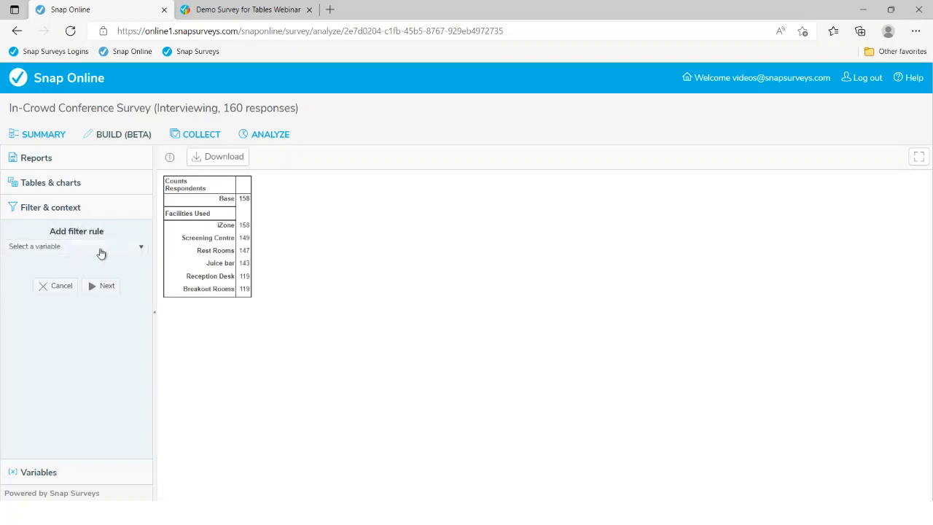
click(101, 252)
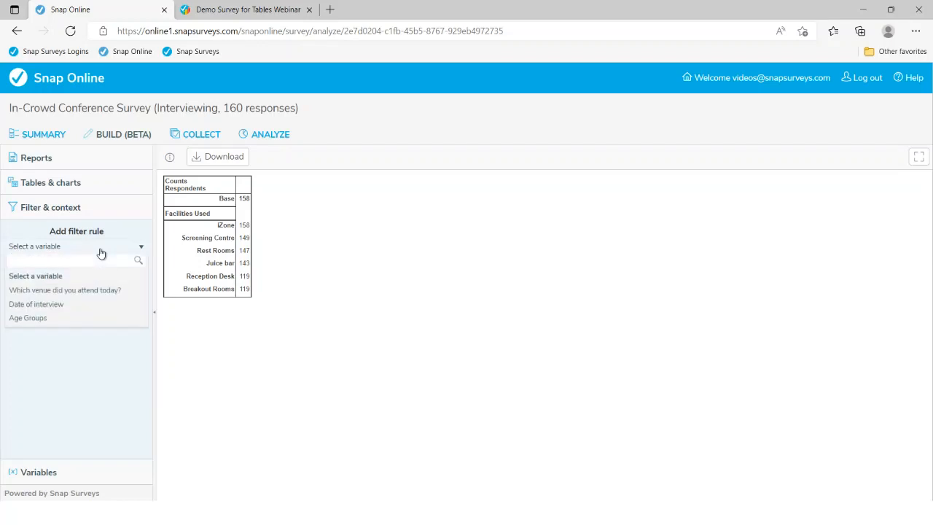
click(34, 307)
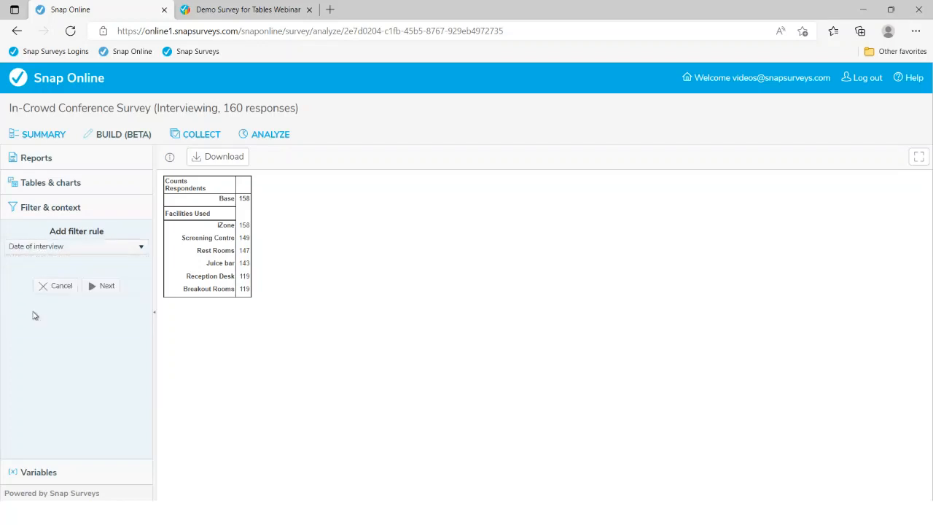
click(108, 291)
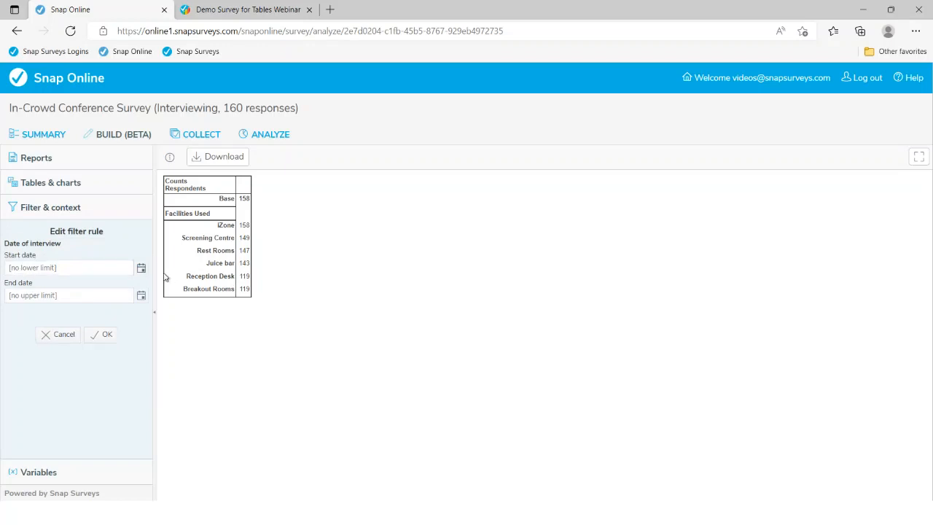
Set the Date of interview range from 01 Aug 2022 to 01 Sep 2022 and apply the filter to the table.
click(142, 269)
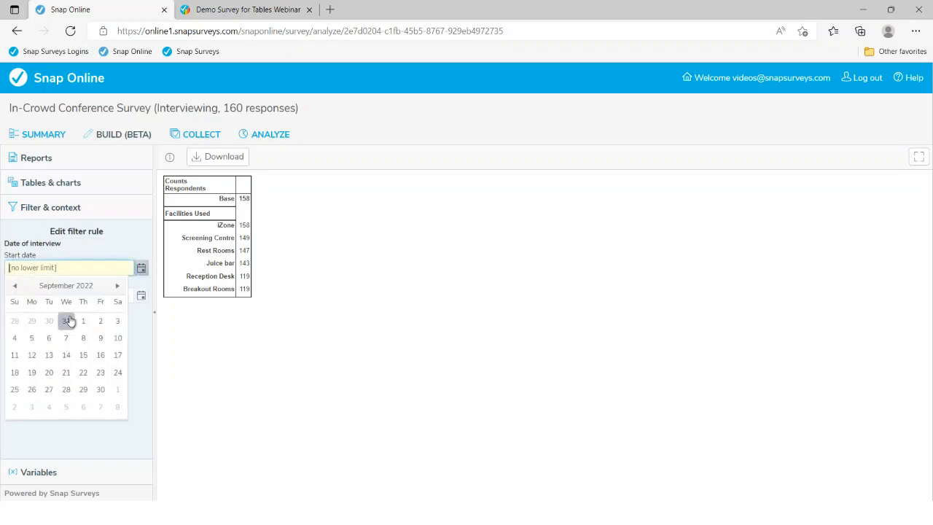
click(16, 287)
click(31, 321)
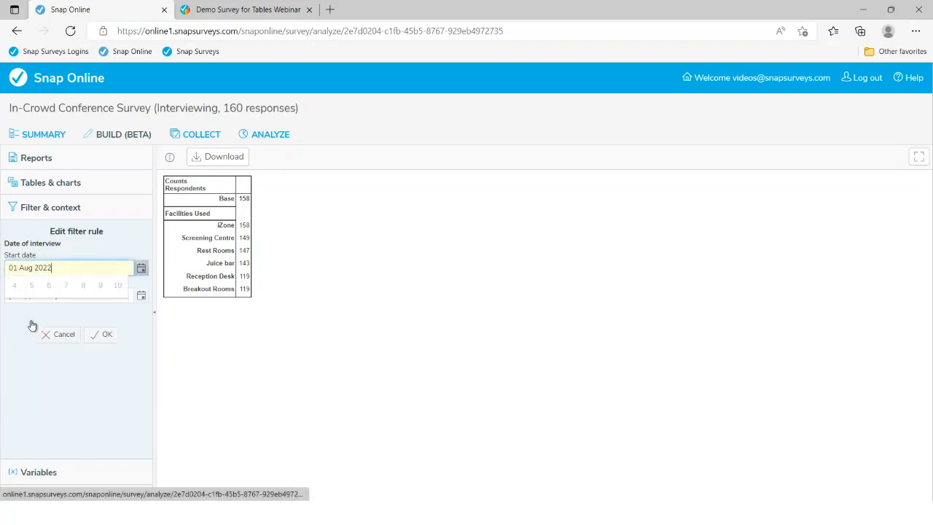
click(142, 296)
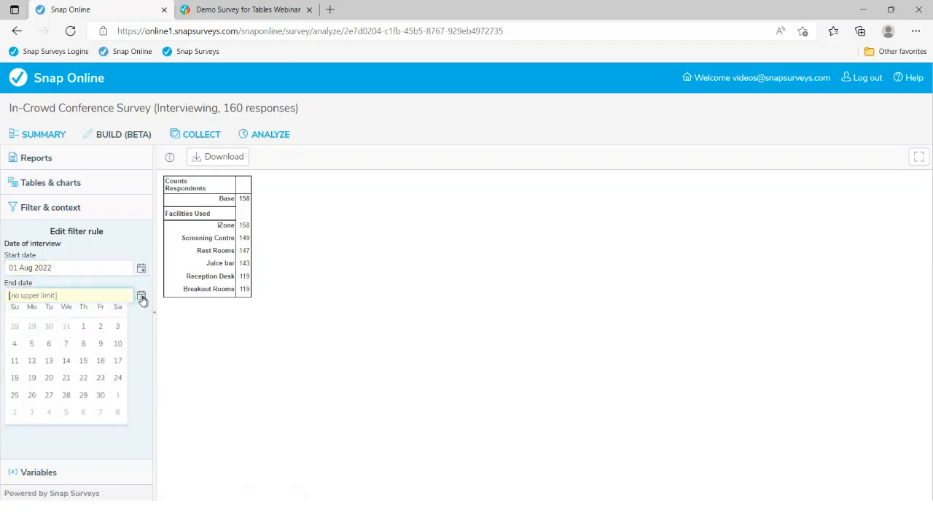
click(83, 347)
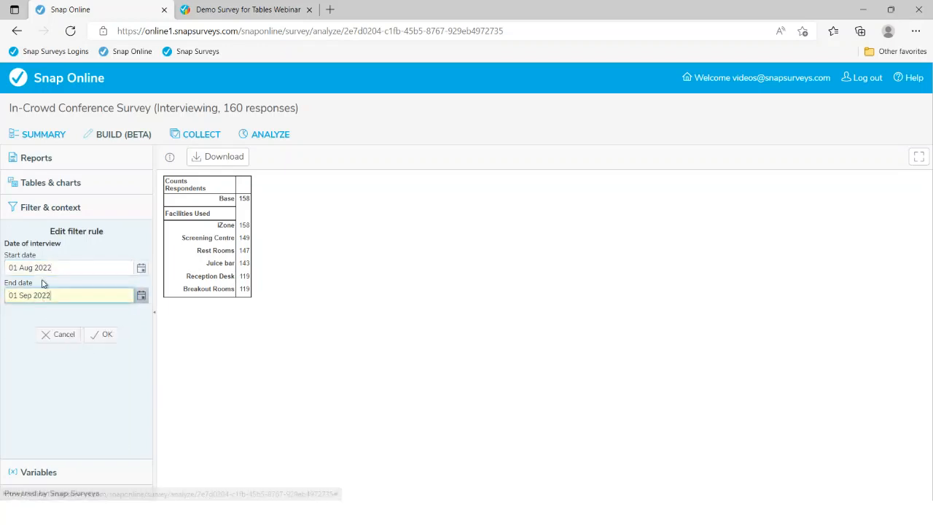
click(103, 336)
click(82, 233)
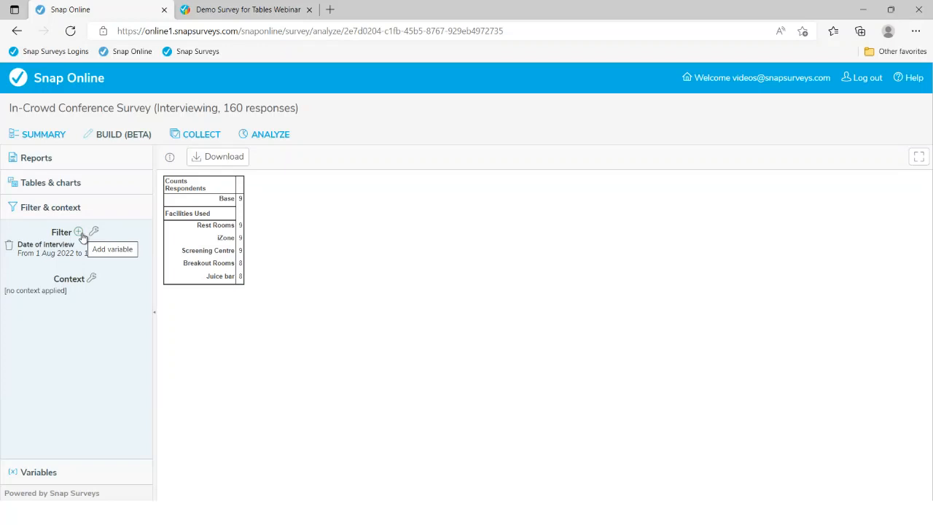
Switch to the PowerPoint slide show and advance to the closing "Thank you for listening" slide.
key(alt+Tab)
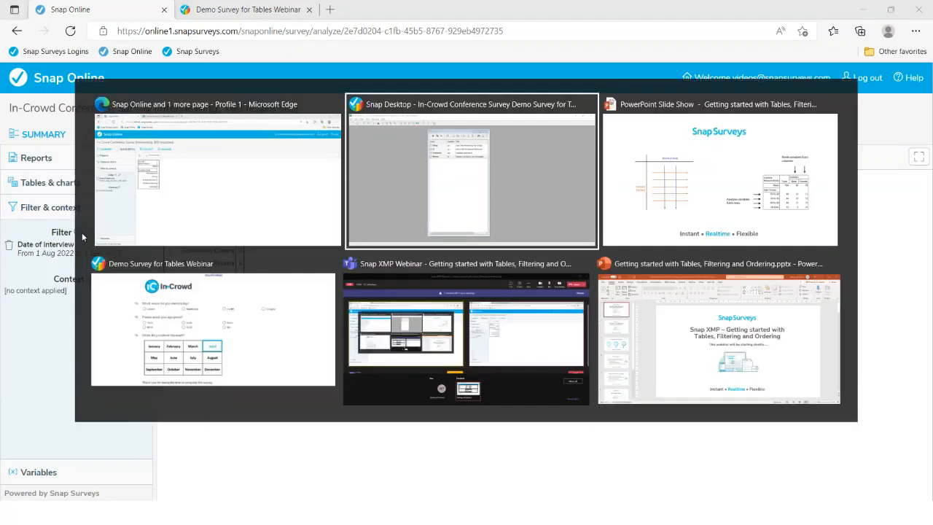
key(alt+Tab)
key(Right)
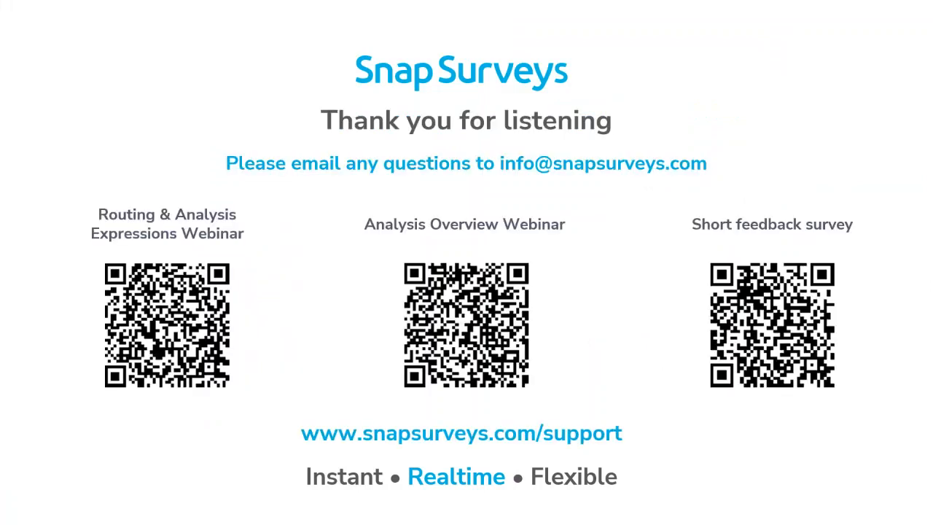